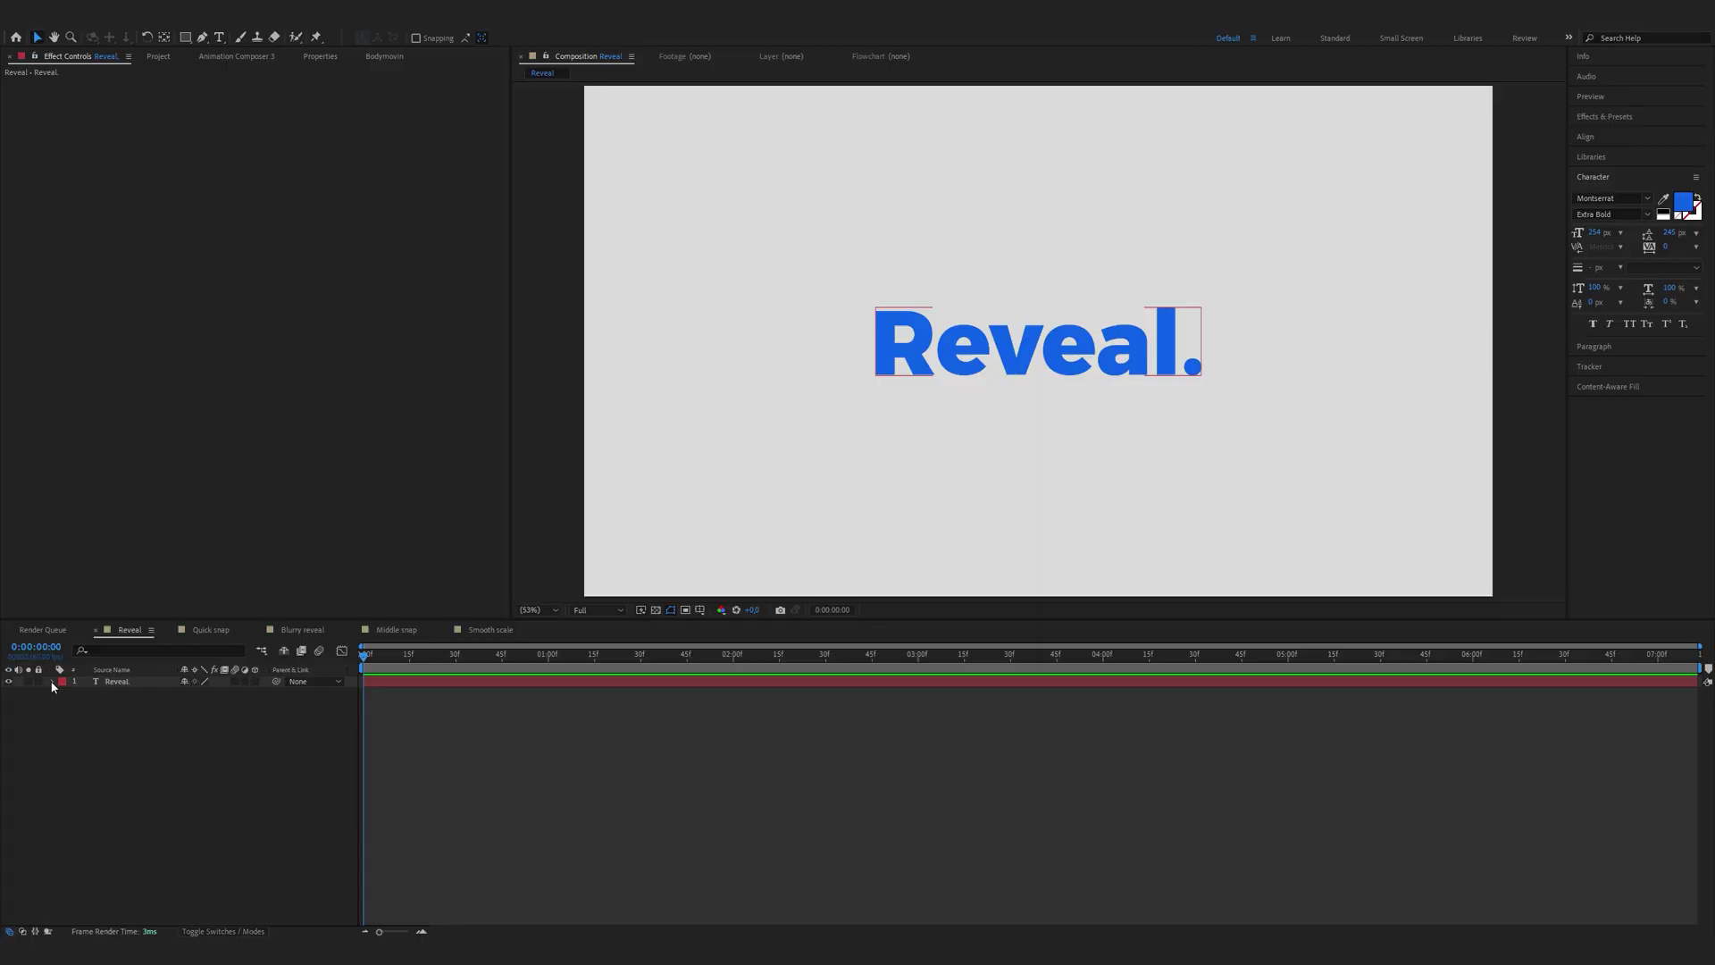
Add a Position and Opacity animator to Reveal., setting Position to 0,162 and Opacity to 0%.
{"action": "left_click", "coordinate": [51, 680]}
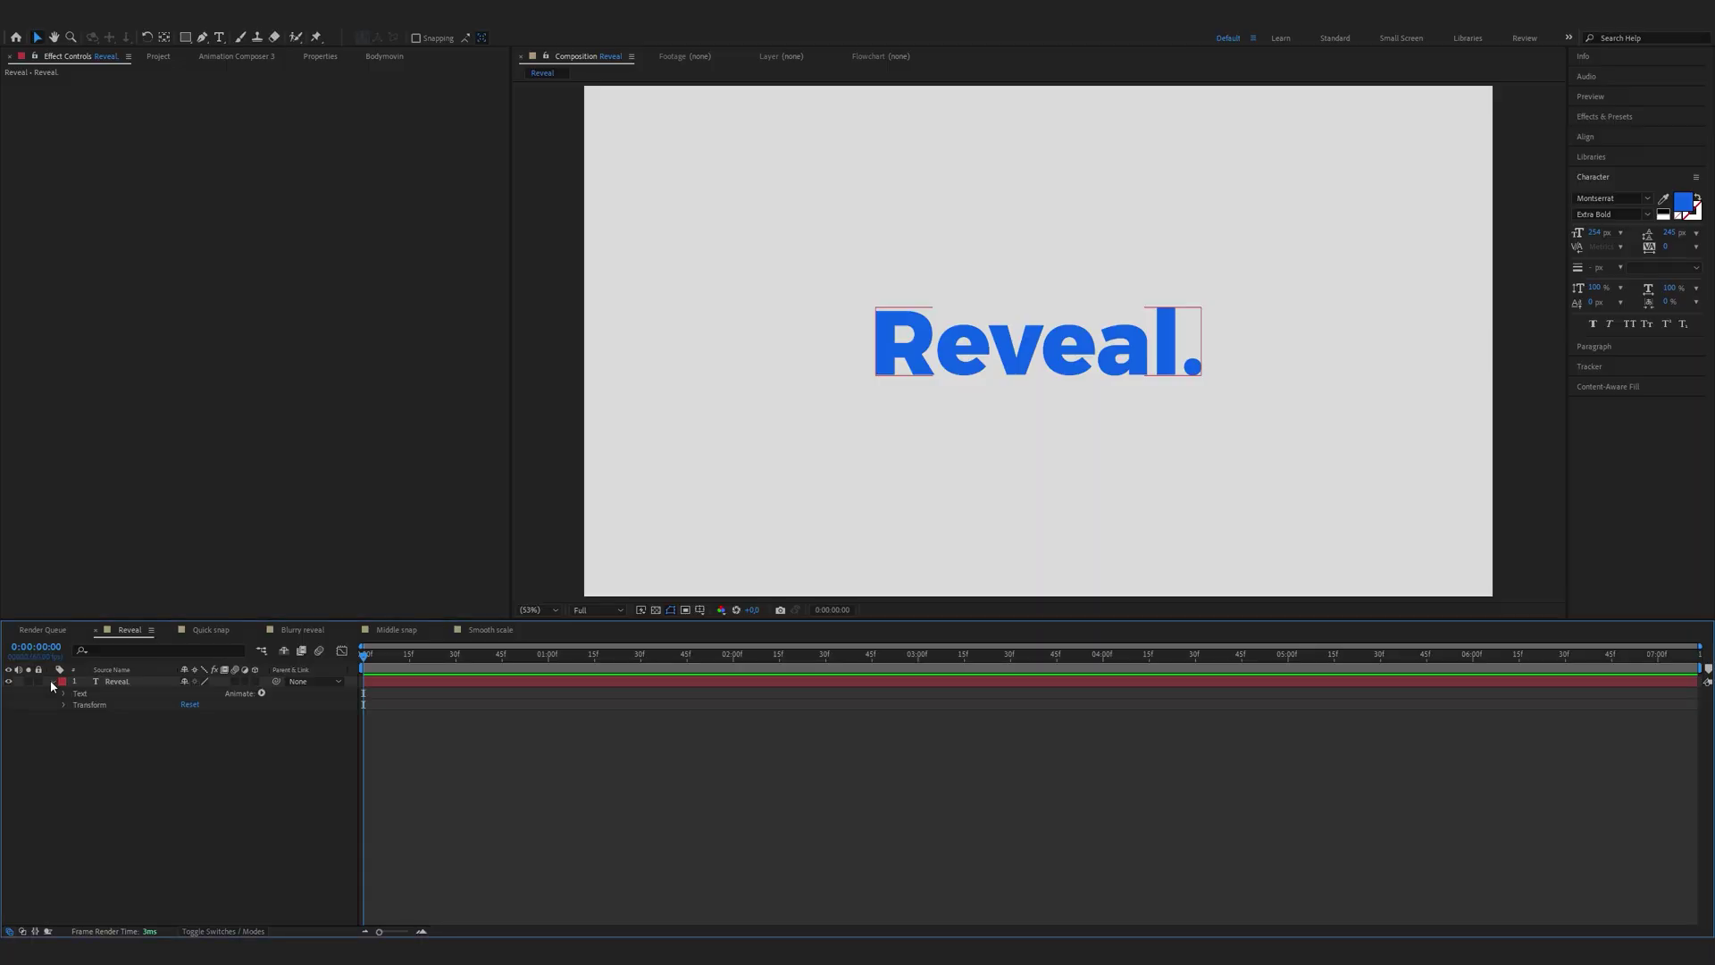
{"action": "left_click", "coordinate": [262, 694]}
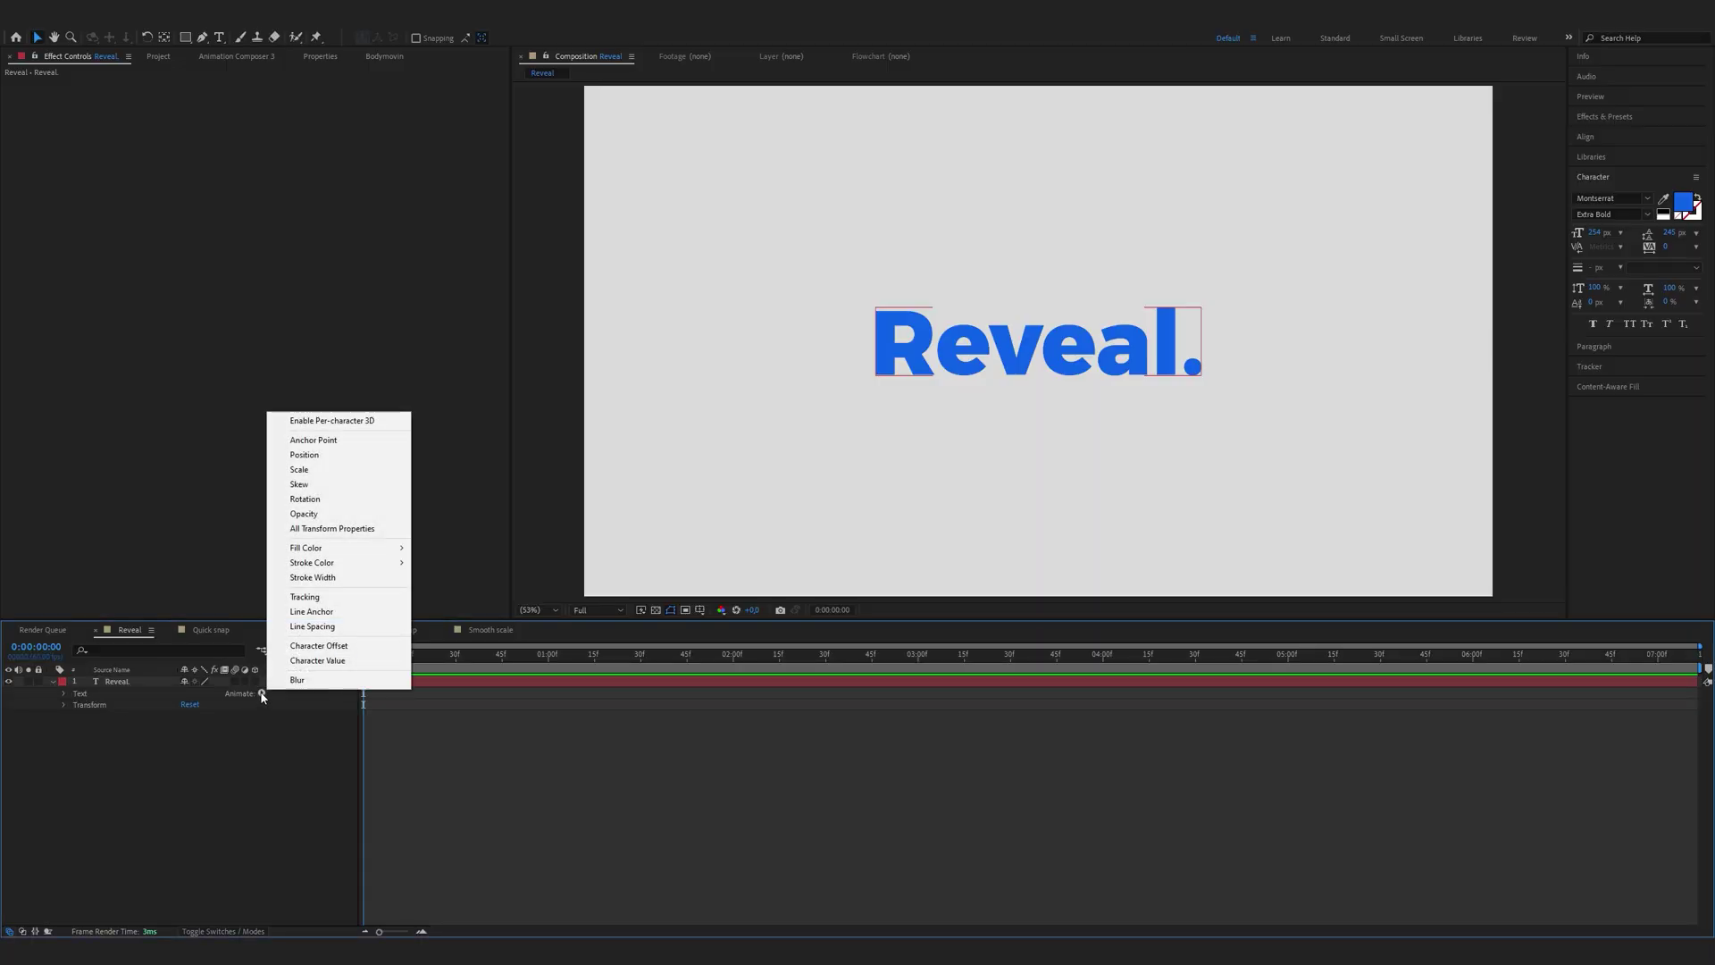
{"action": "left_click", "coordinate": [328, 457]}
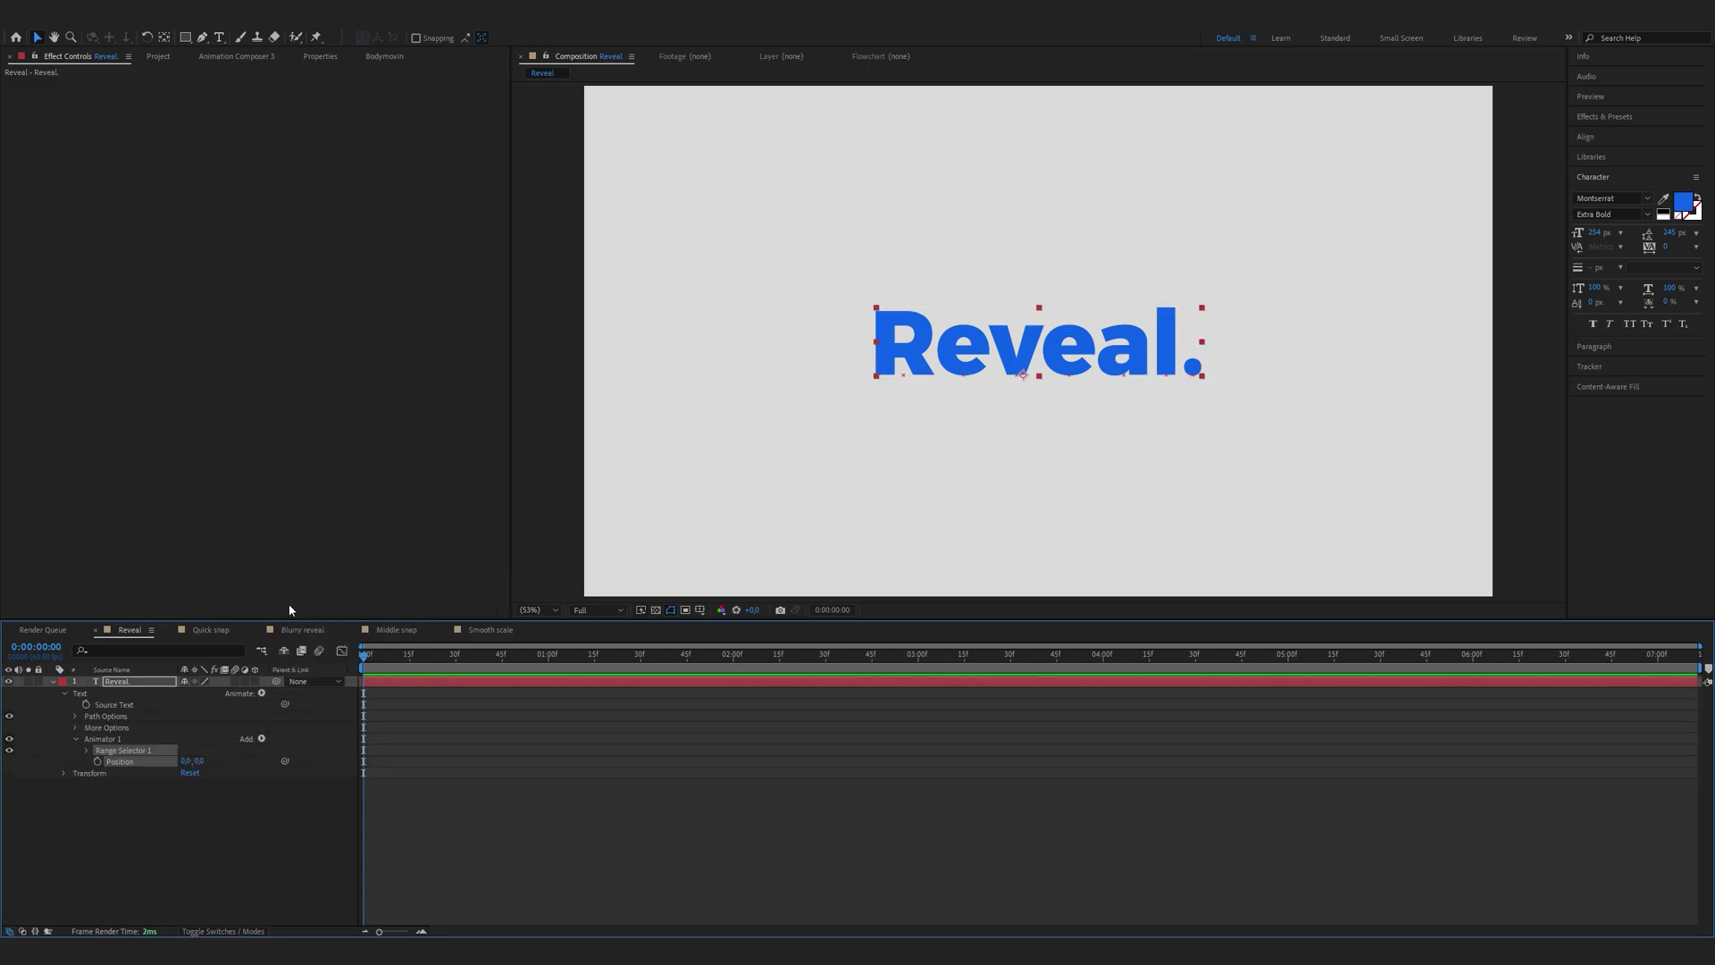
{"action": "left_click", "coordinate": [262, 740]}
{"action": "mouse_move", "coordinate": [338, 743]}
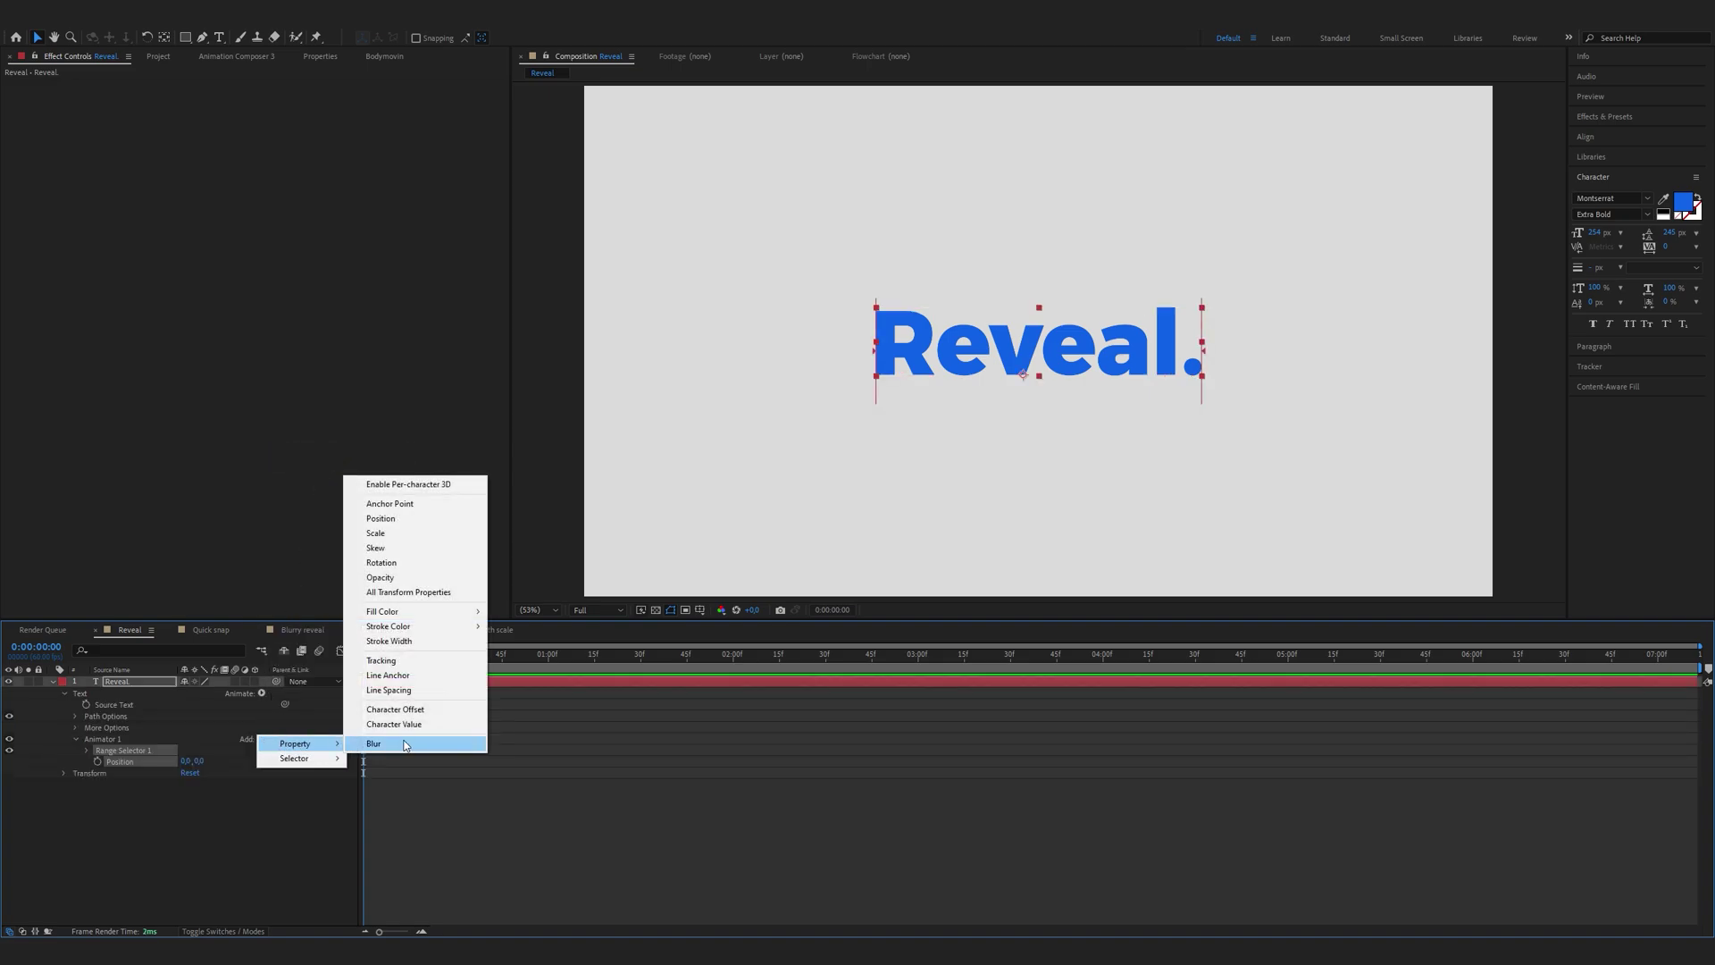
{"action": "left_click", "coordinate": [432, 579]}
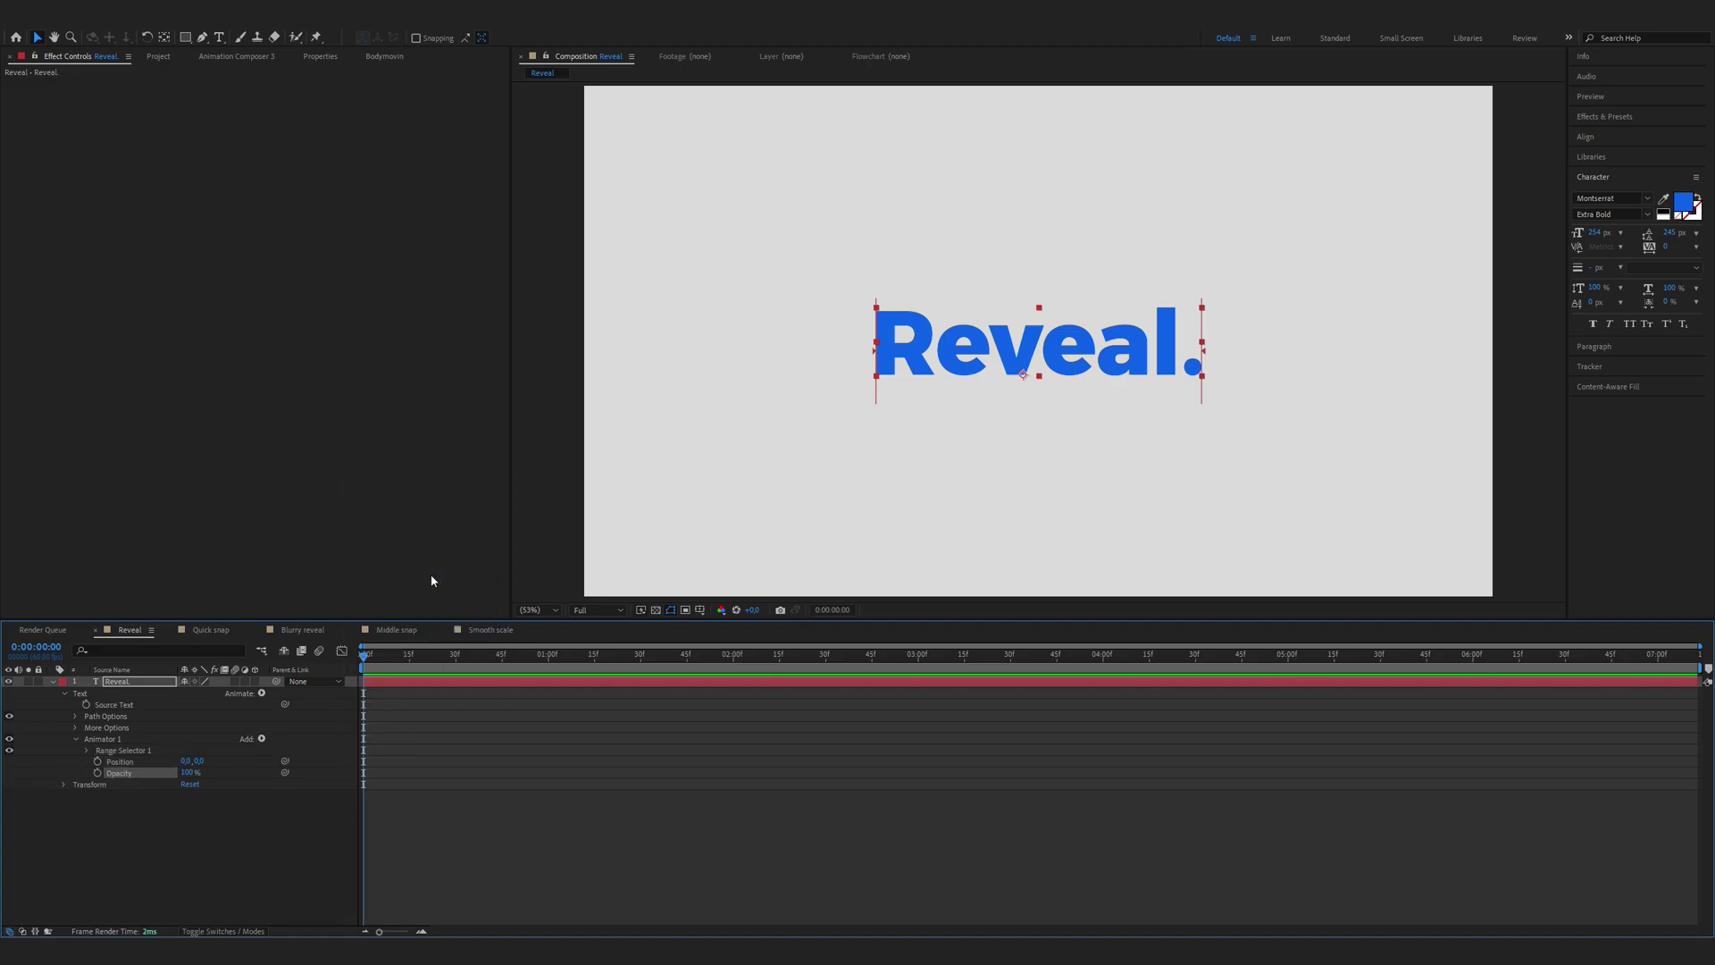
{"action": "left_click_drag", "start_coordinate": [199, 763], "coordinate": [344, 763]}
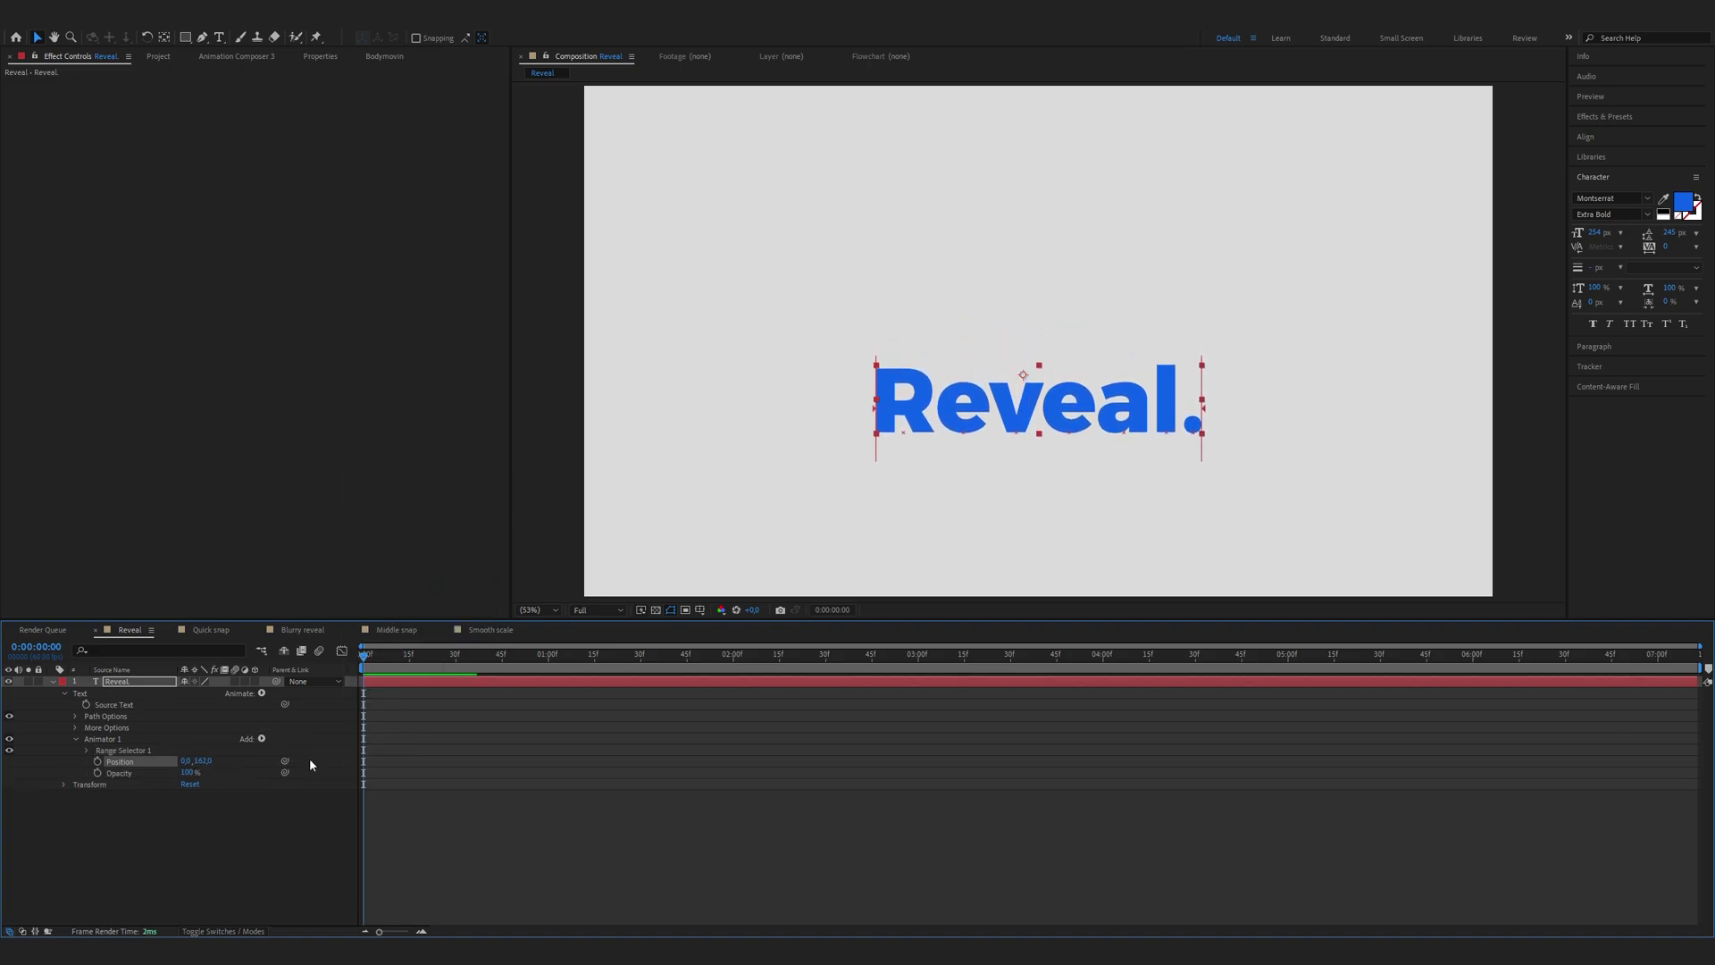
{"action": "left_click_drag", "start_coordinate": [187, 772], "coordinate": [43, 778]}
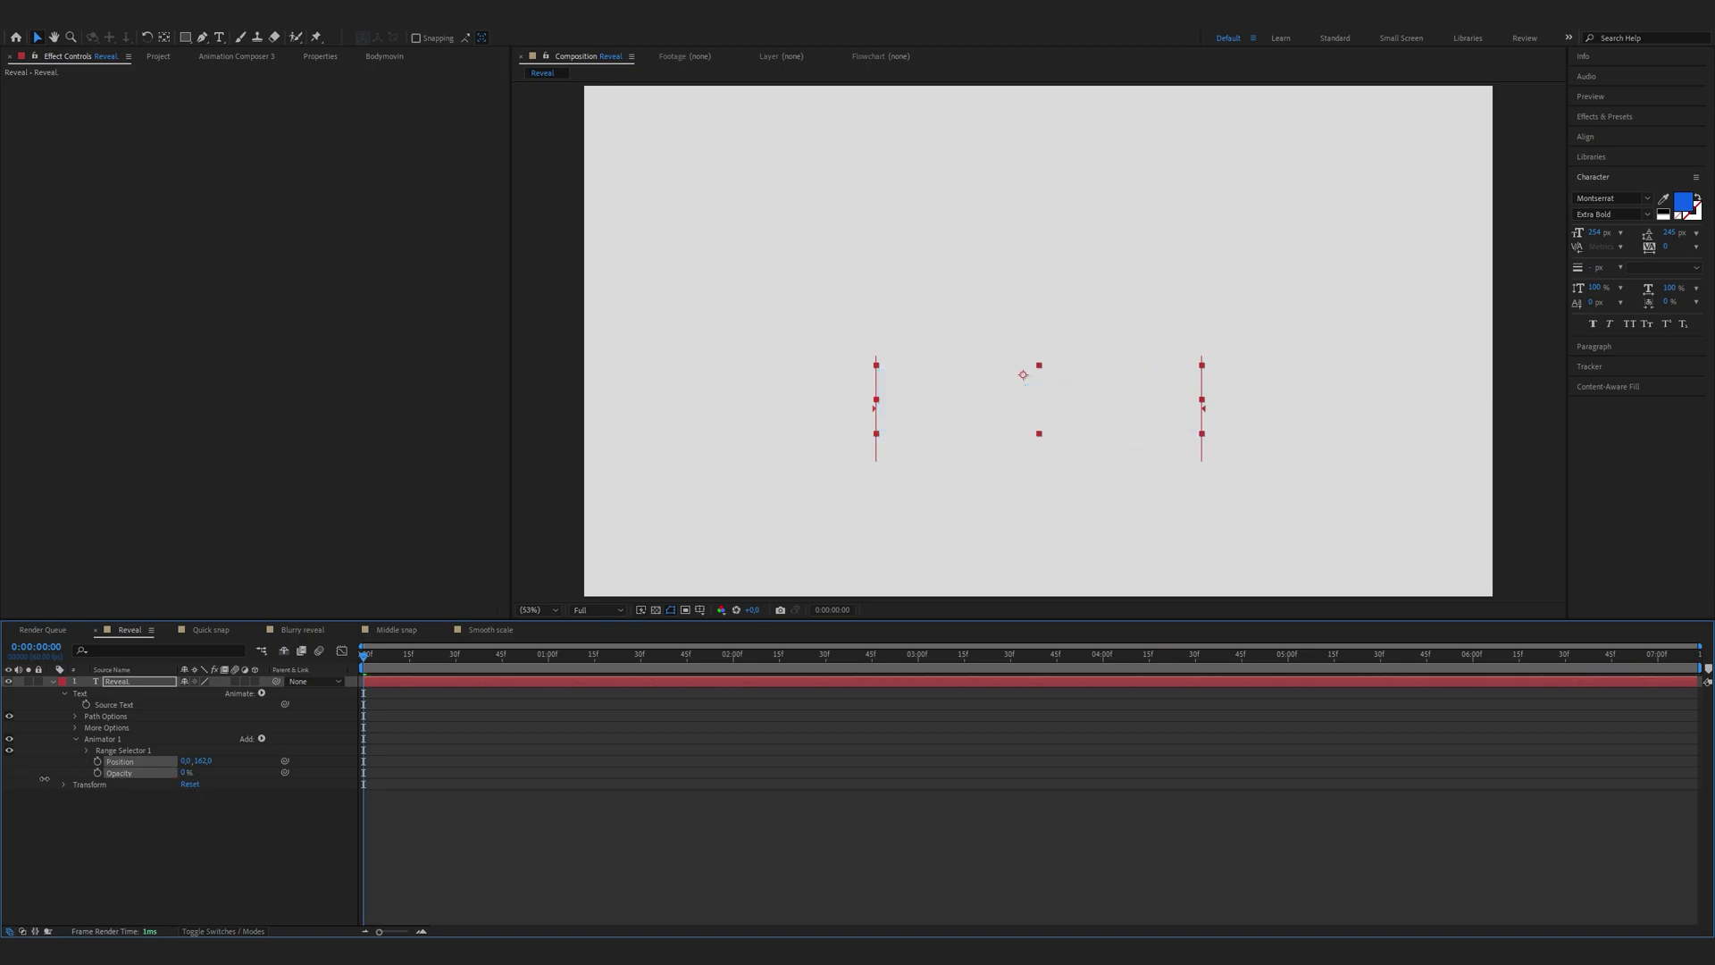
Keyframe the Reveal. range Offset from -100% at 0f to 100% at one second.
{"action": "left_click", "coordinate": [87, 750]}
{"action": "left_click", "coordinate": [177, 790]}
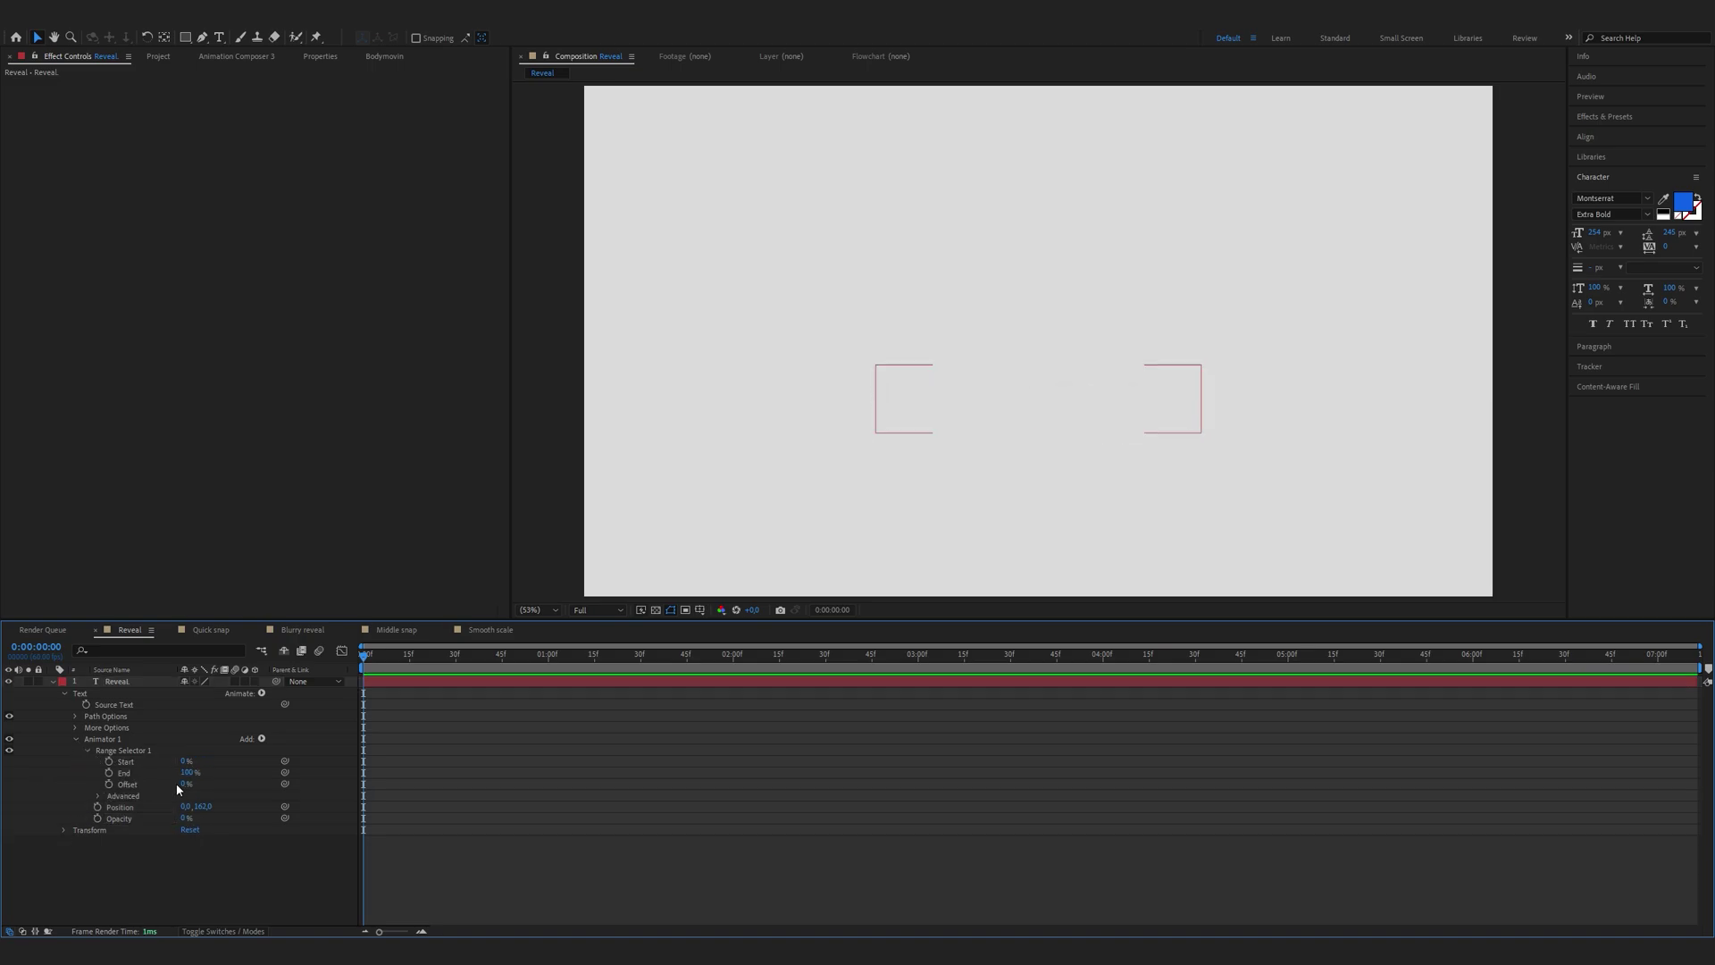
{"action": "left_click", "coordinate": [108, 784]}
{"action": "left_click_drag", "start_coordinate": [187, 784], "coordinate": [91, 788]}
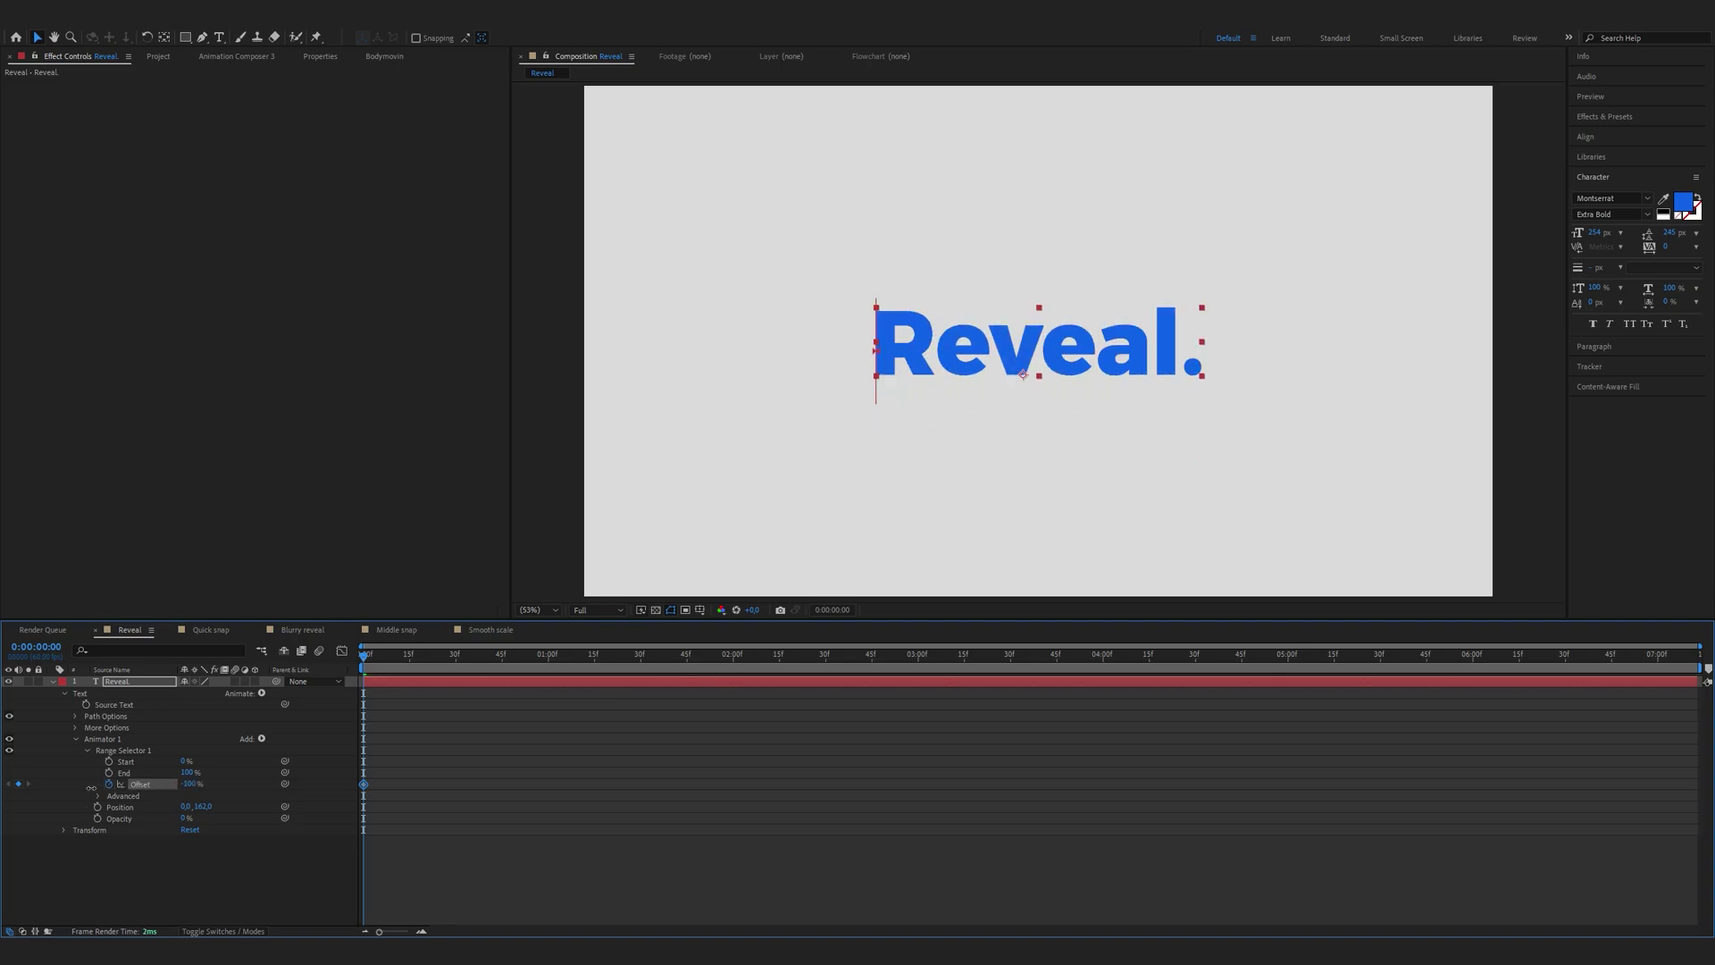
{"action": "left_click_drag", "start_coordinate": [394, 659], "coordinate": [549, 666]}
{"action": "left_click_drag", "start_coordinate": [190, 789], "coordinate": [507, 774]}
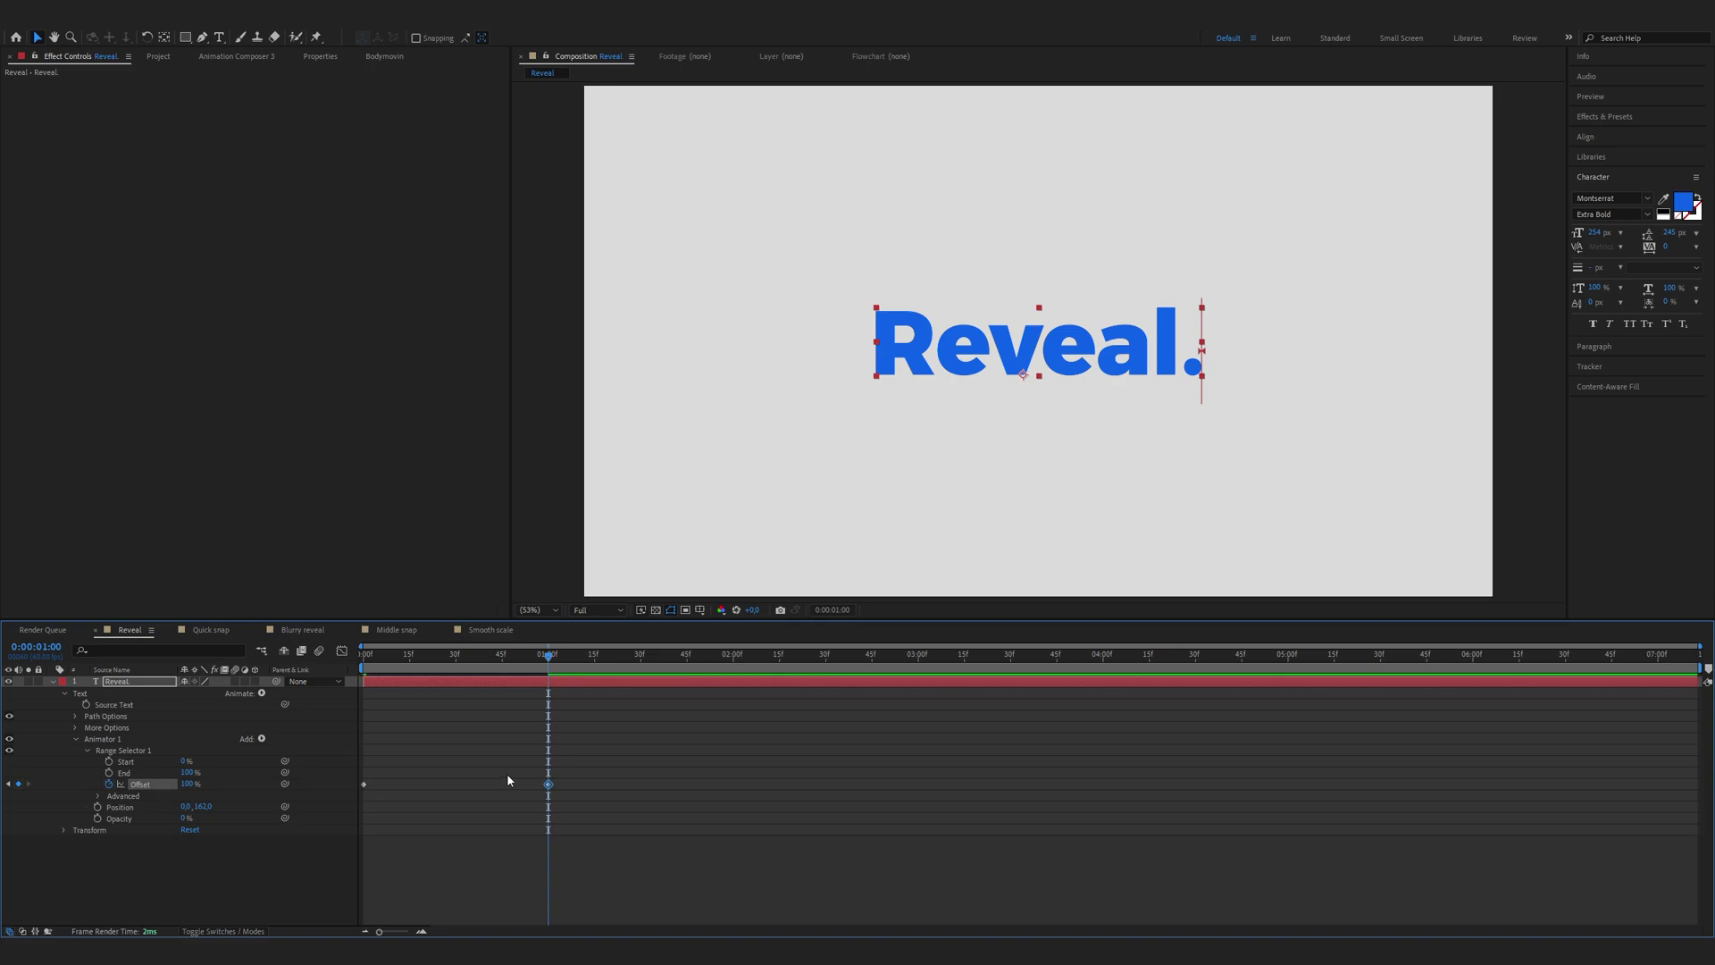
Set the selector shape to Ramp Up with Ease Low 100% and Ease High 30%, ending the work area at one second.
{"action": "left_click", "coordinate": [99, 796]}
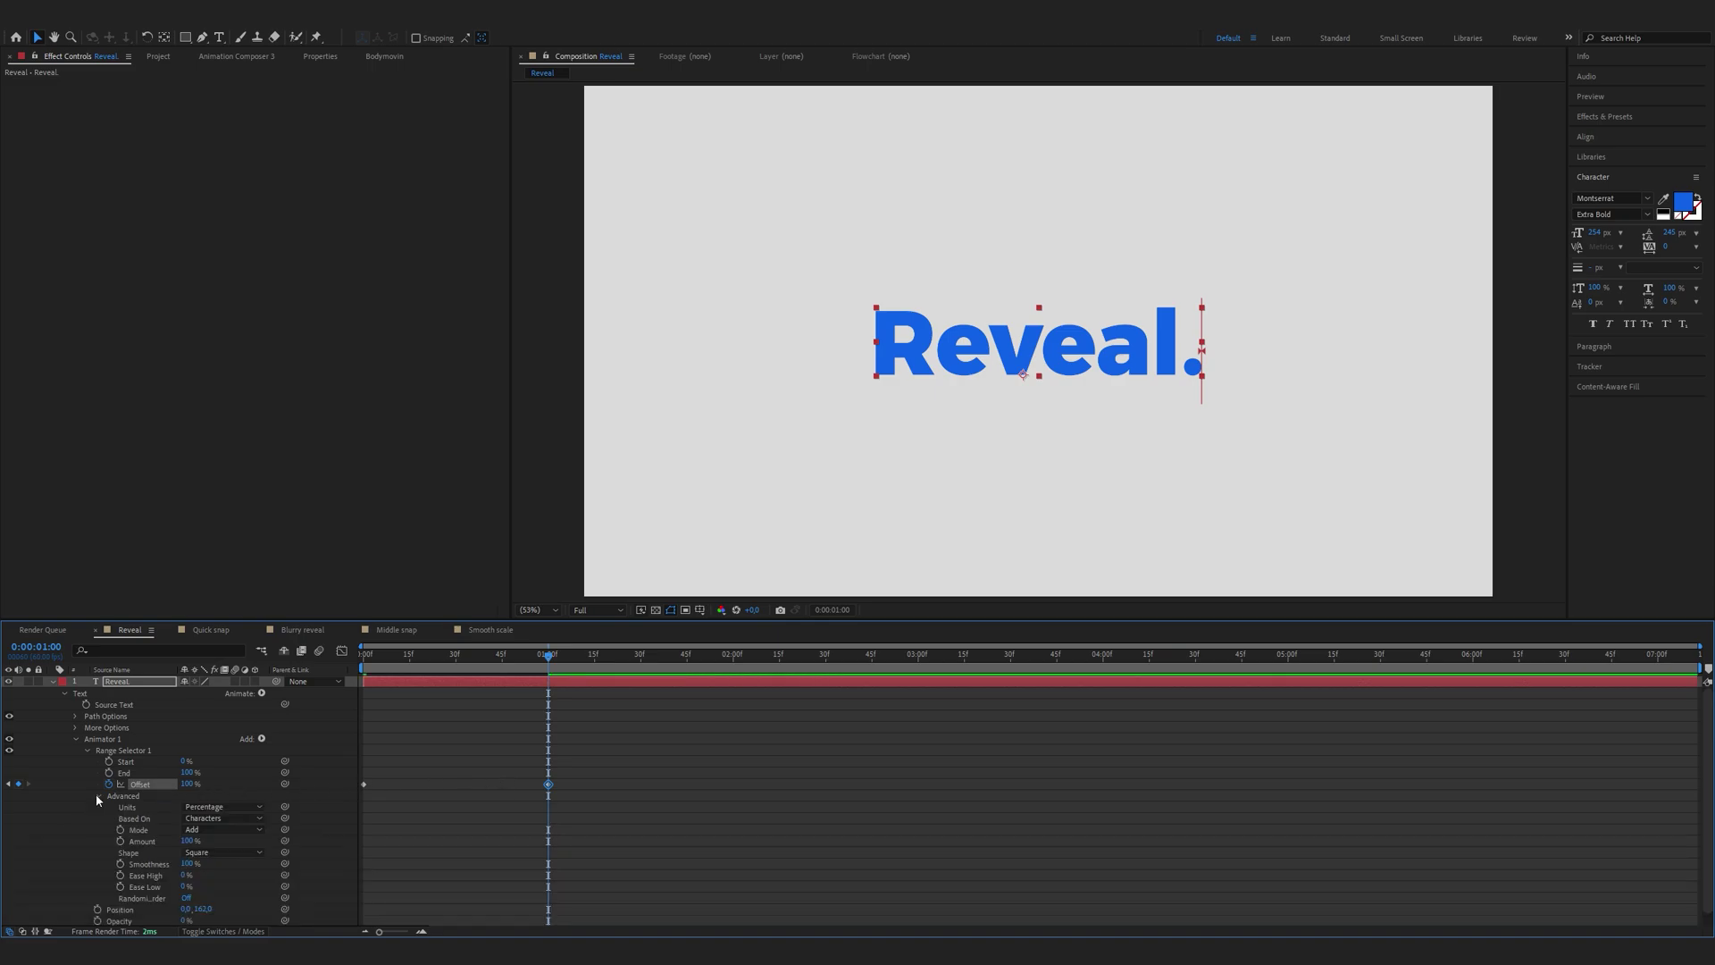
{"action": "left_click", "coordinate": [232, 853]}
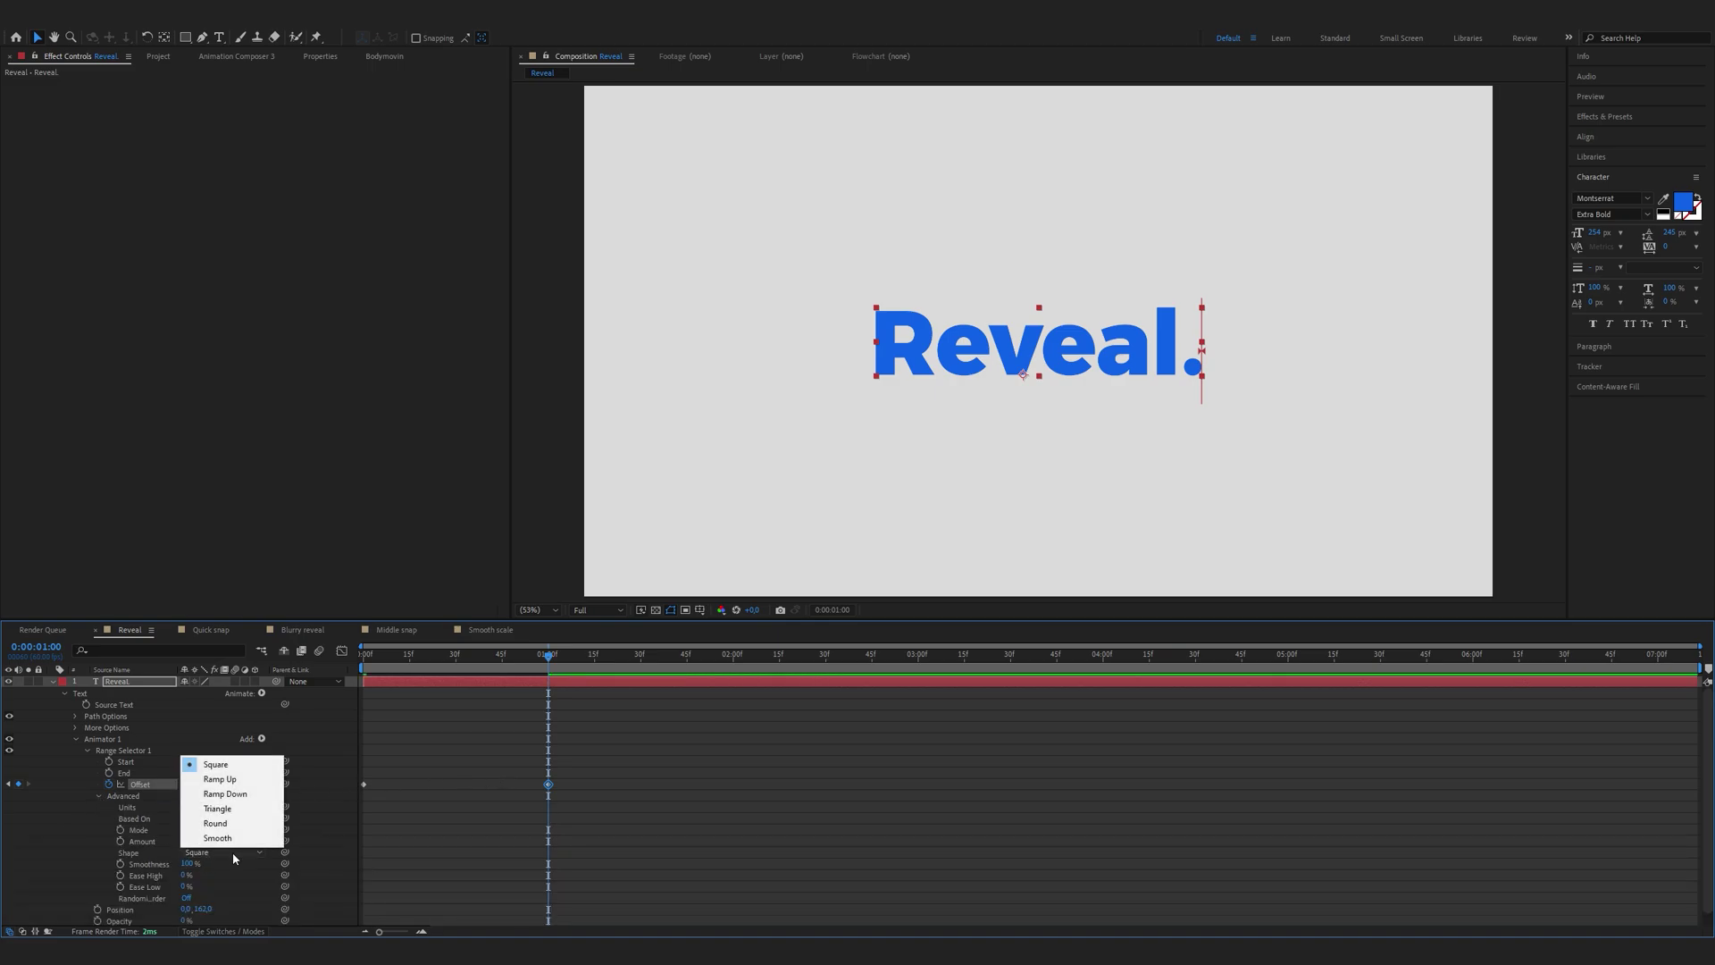
{"action": "left_click", "coordinate": [238, 779]}
{"action": "left_click", "coordinate": [188, 875]}
{"action": "type", "text": "100"}
{"action": "key", "text": "Return"}
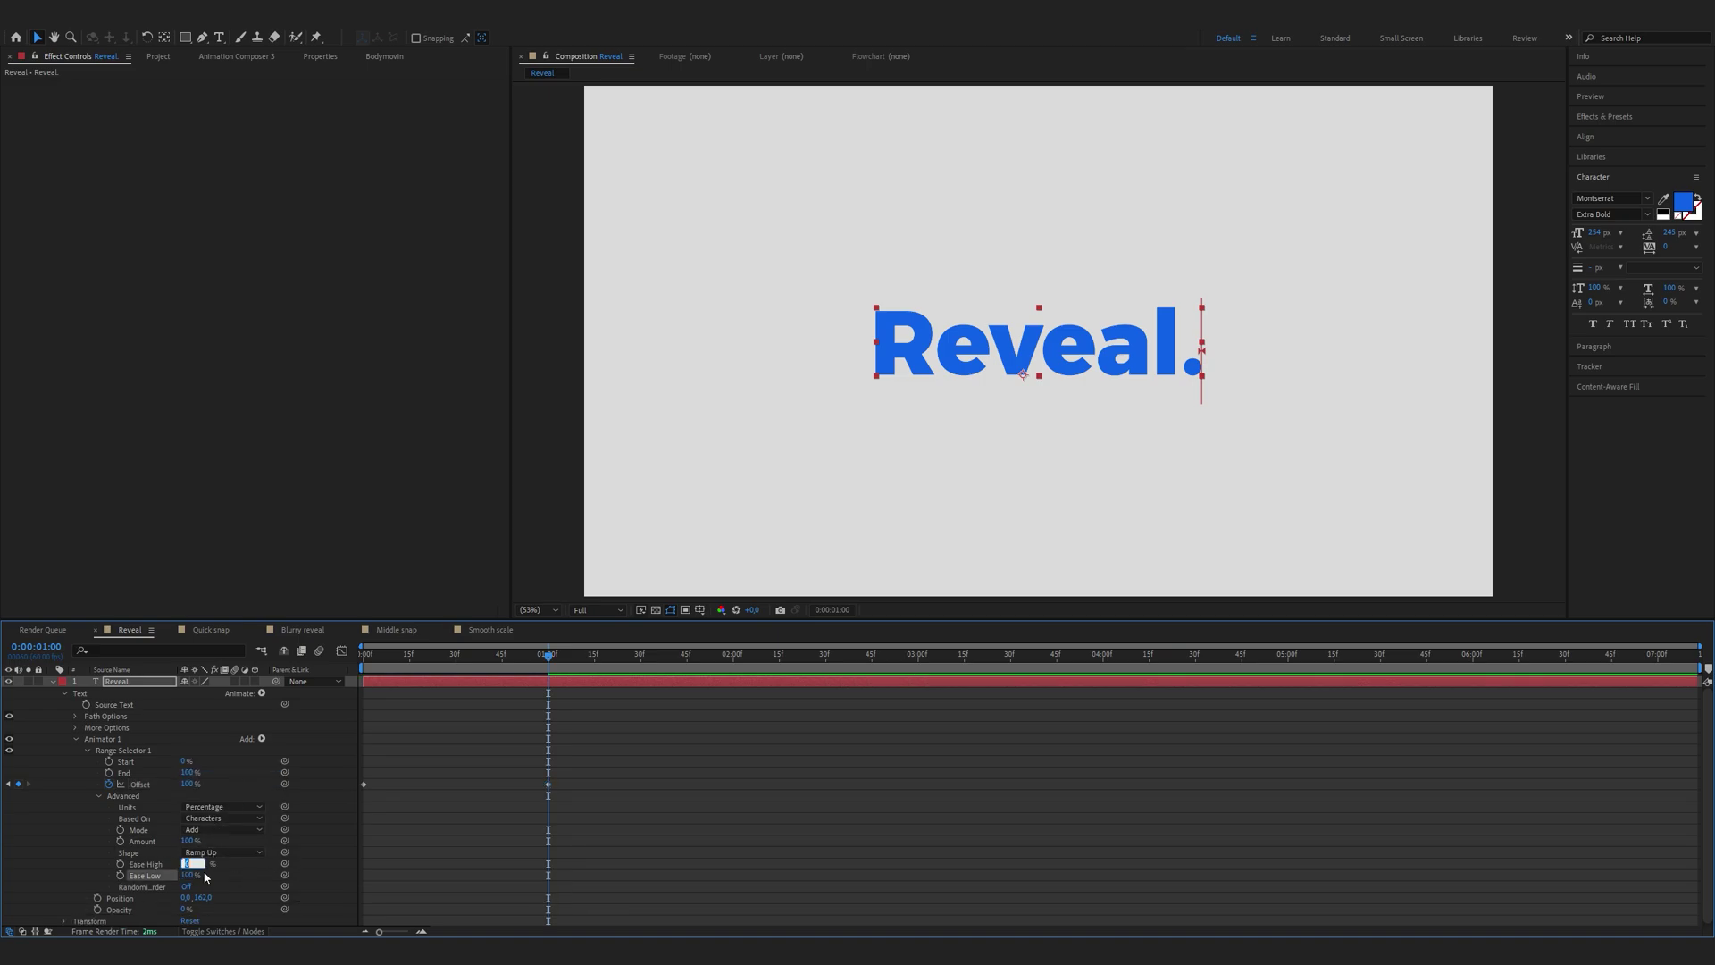
{"action": "type", "text": "30"}
{"action": "left_click", "coordinate": [248, 879]}
{"action": "key", "text": "space"}
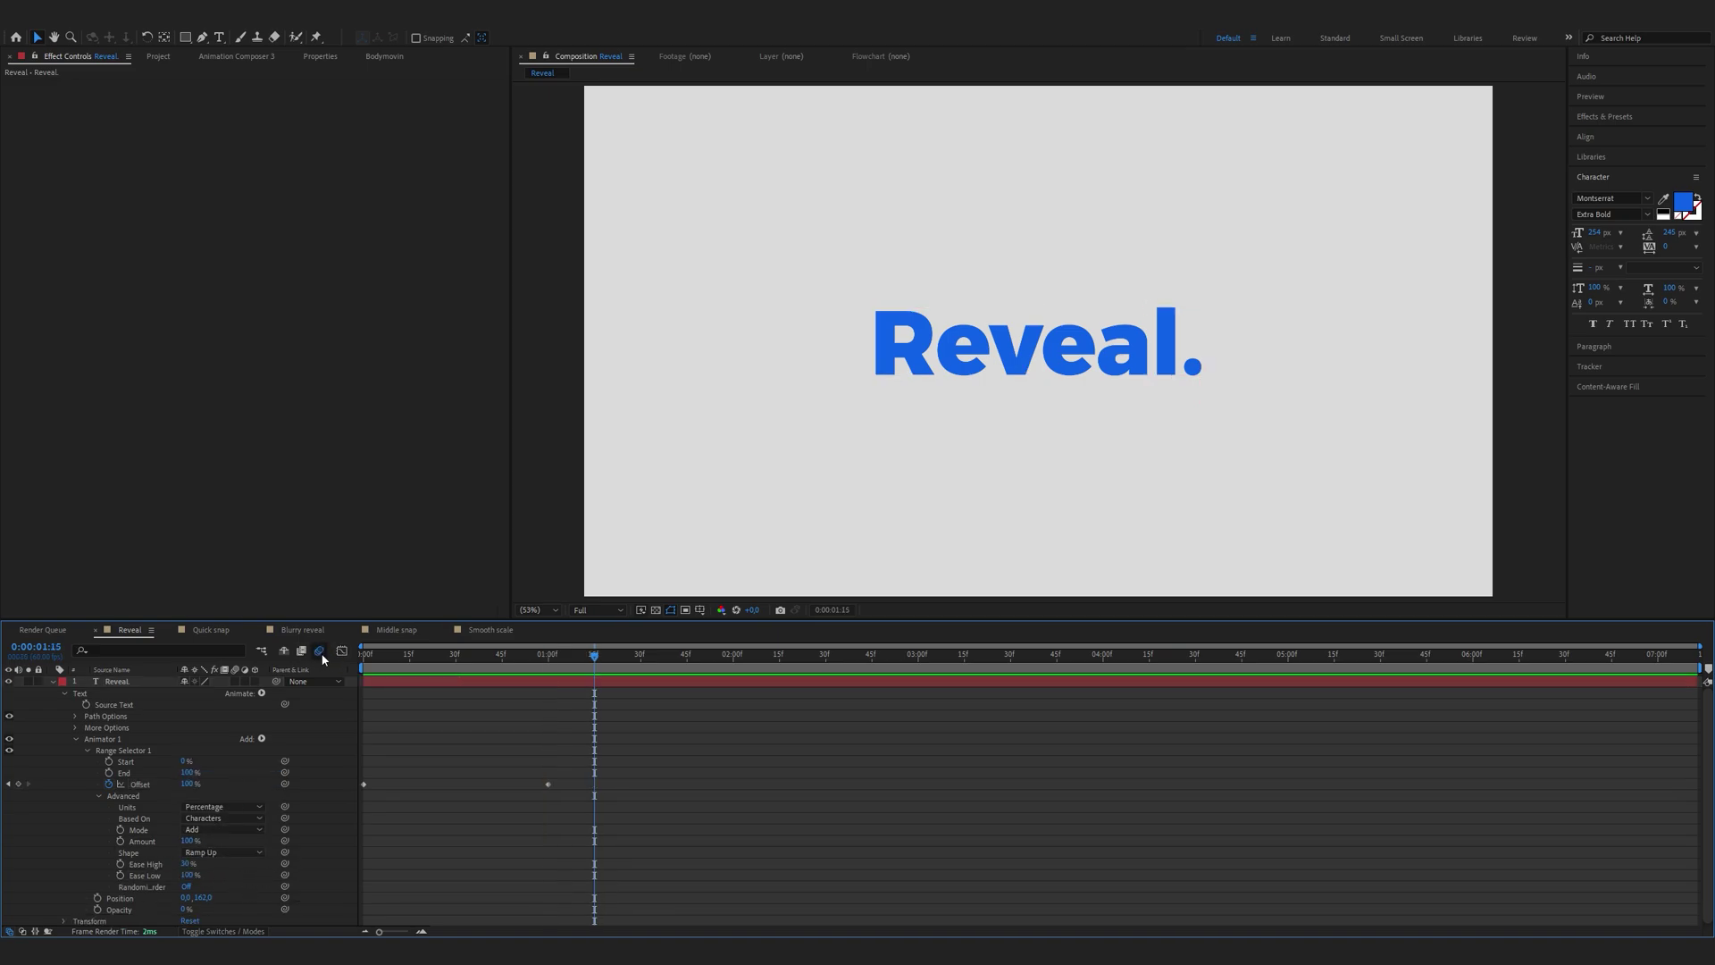
{"action": "key", "text": "space"}
{"action": "key", "text": "n"}
{"action": "key", "text": "space"}
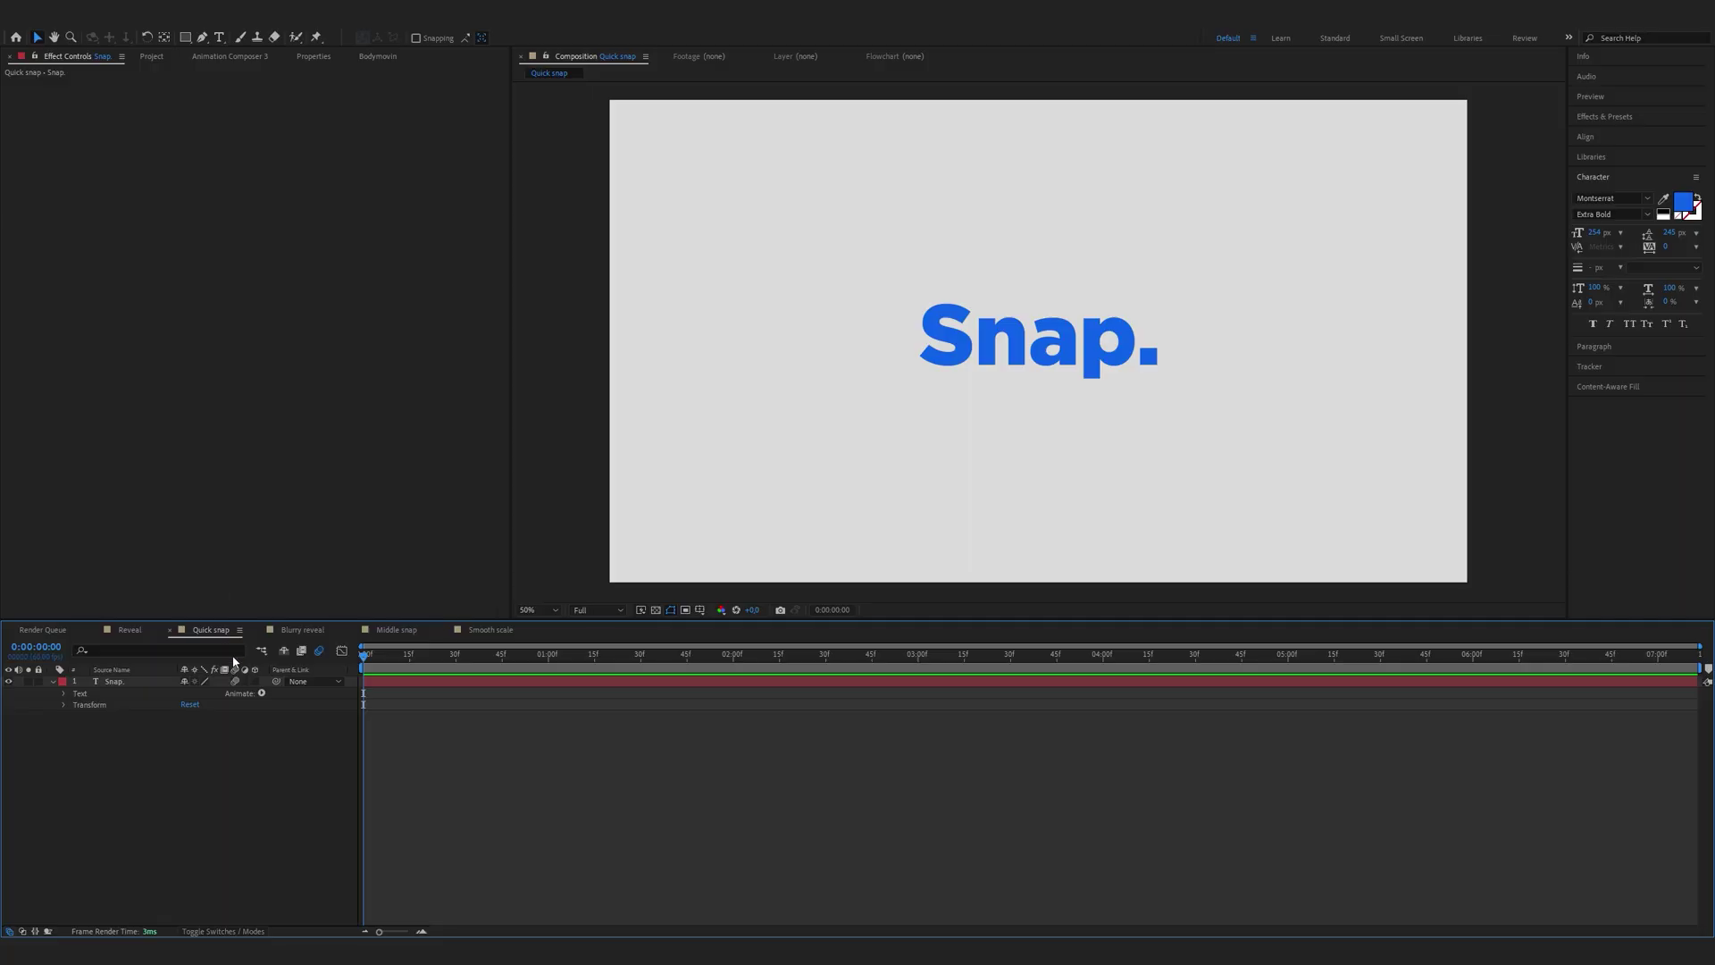
Give Snap. a Position, Opacity and Tracking animator with Position y 195, negative tracking and 0% opacity.
{"action": "left_click", "coordinate": [261, 693]}
{"action": "left_click", "coordinate": [304, 456]}
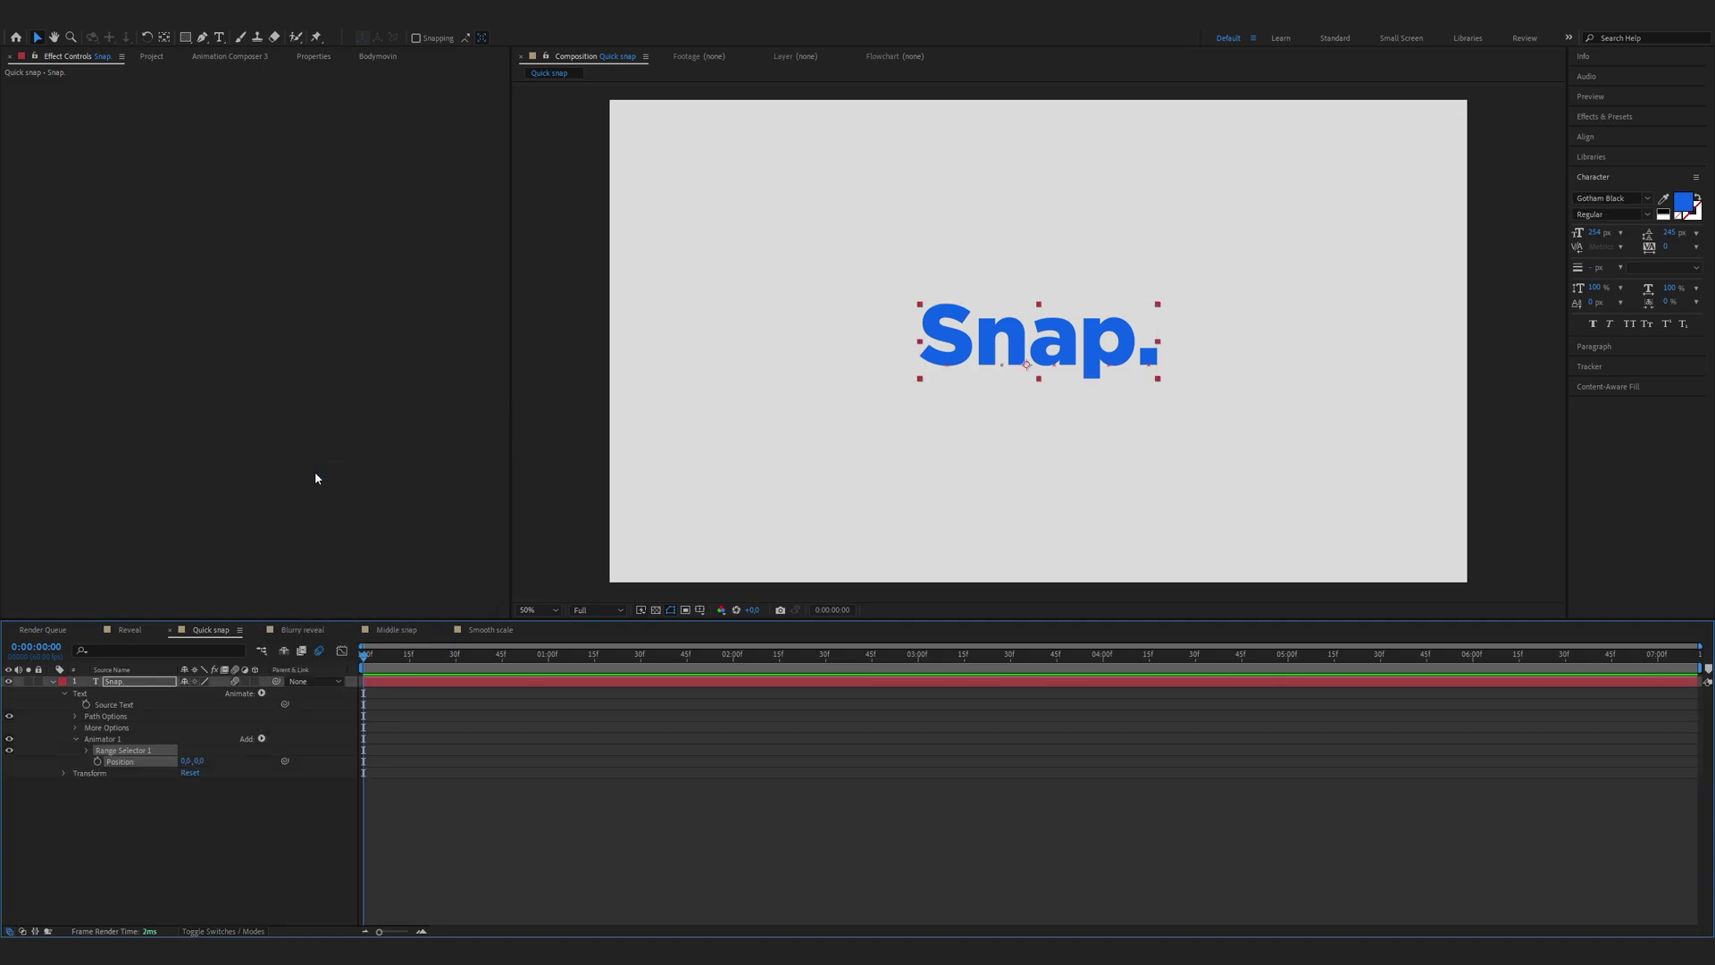
{"action": "left_click", "coordinate": [262, 736]}
{"action": "mouse_move", "coordinate": [299, 744]}
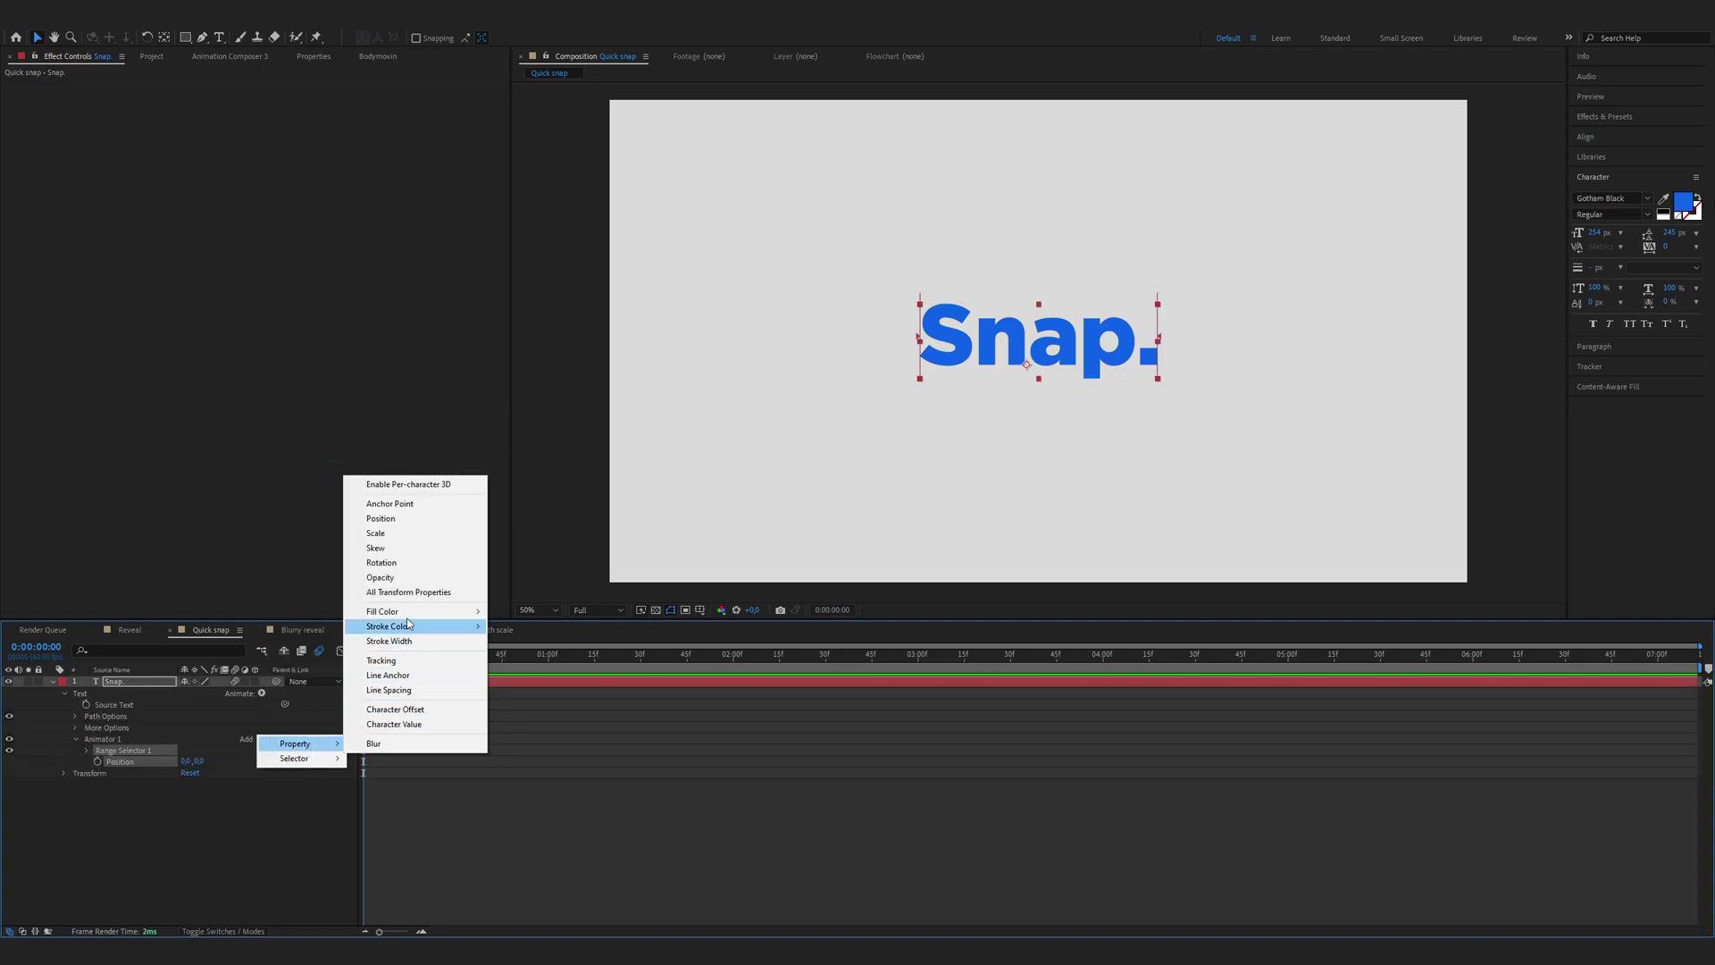
{"action": "left_click", "coordinate": [426, 579]}
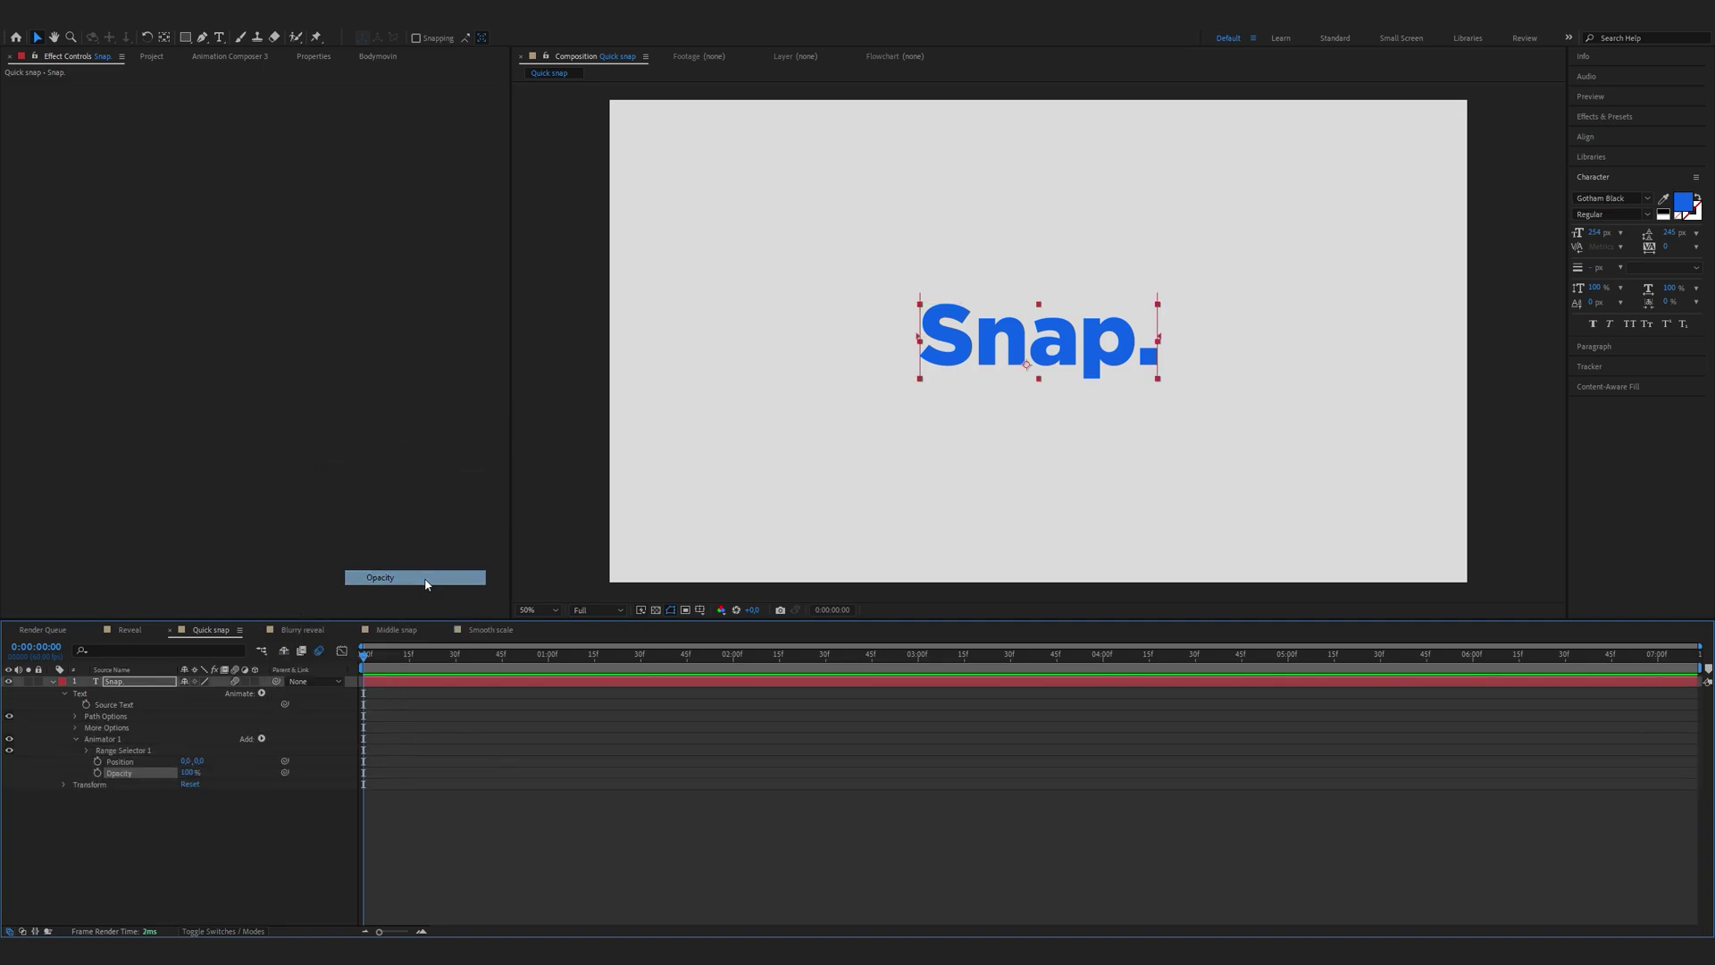
{"action": "left_click", "coordinate": [260, 738]}
{"action": "mouse_move", "coordinate": [328, 748]}
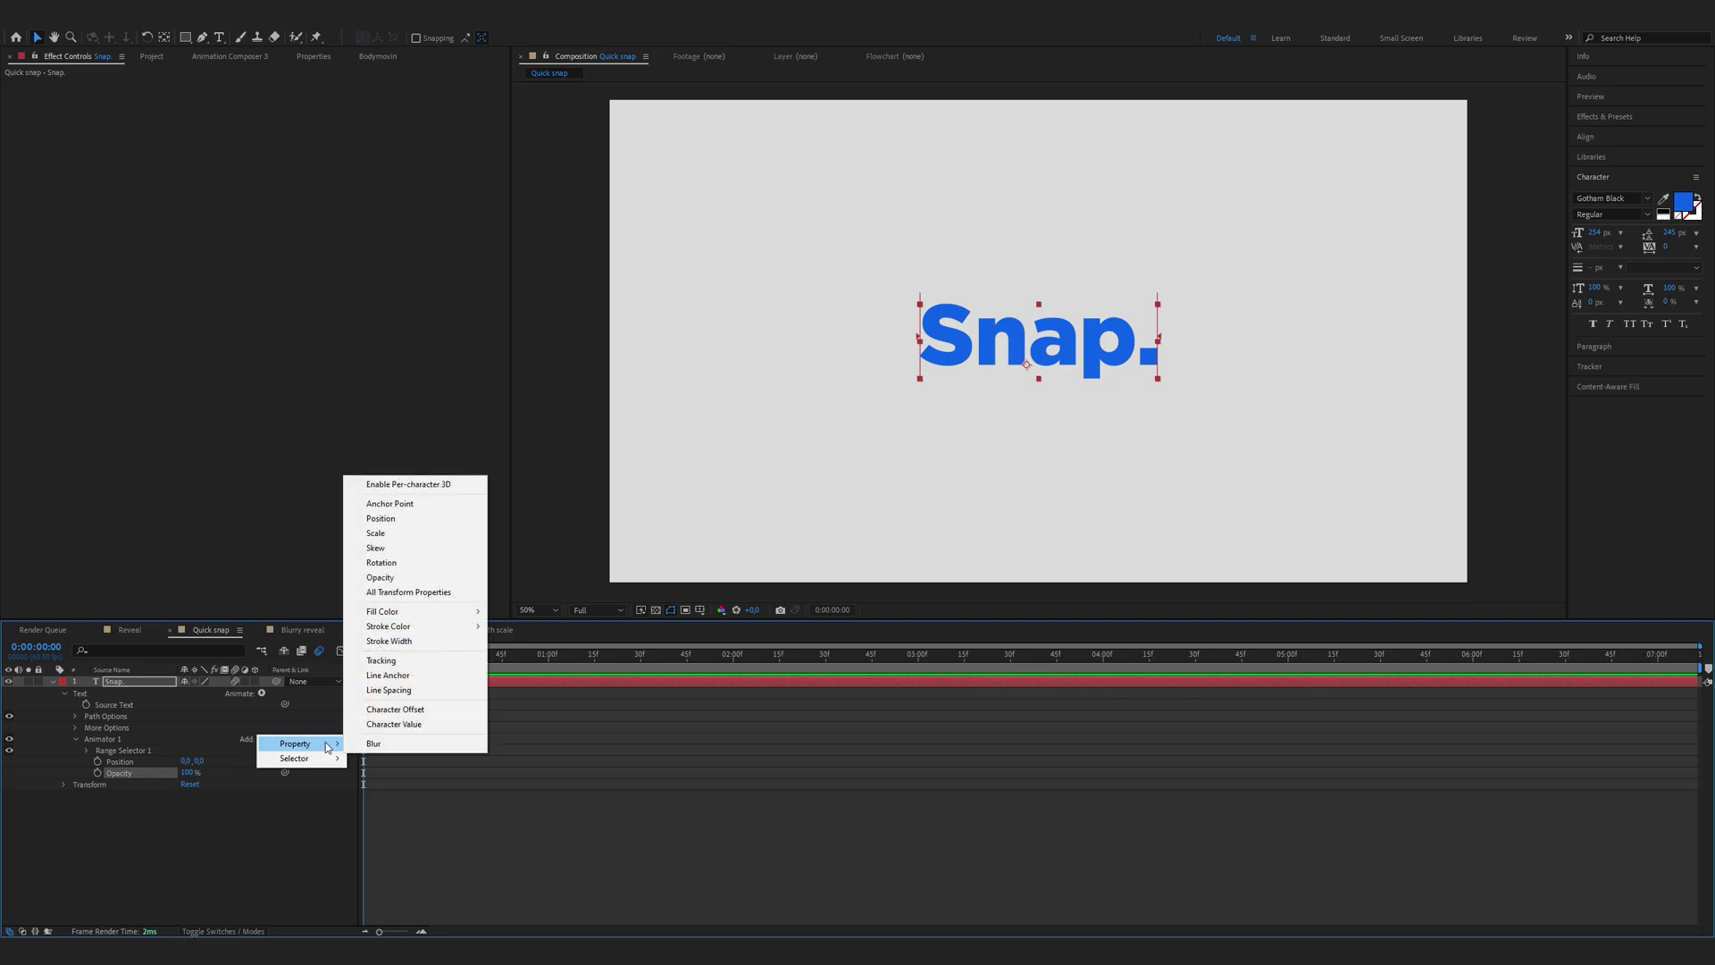
{"action": "left_click", "coordinate": [413, 663]}
{"action": "left_click_drag", "start_coordinate": [202, 761], "coordinate": [49, 796]}
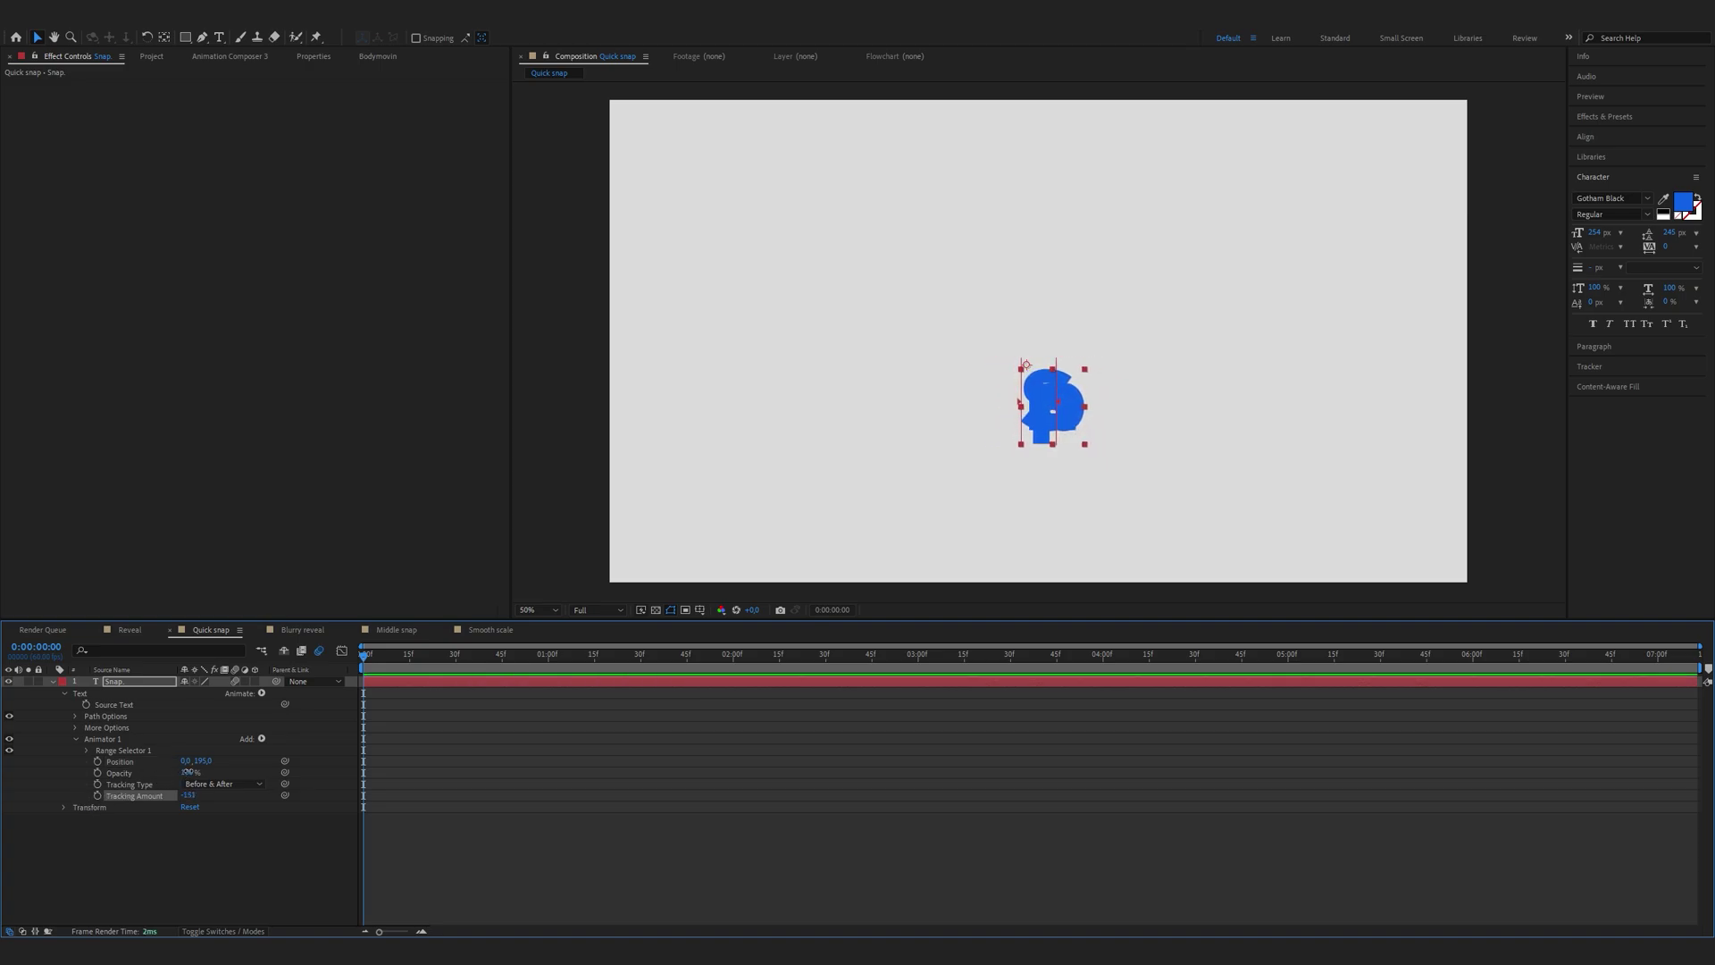
{"action": "left_click_drag", "start_coordinate": [188, 771], "coordinate": [114, 774]}
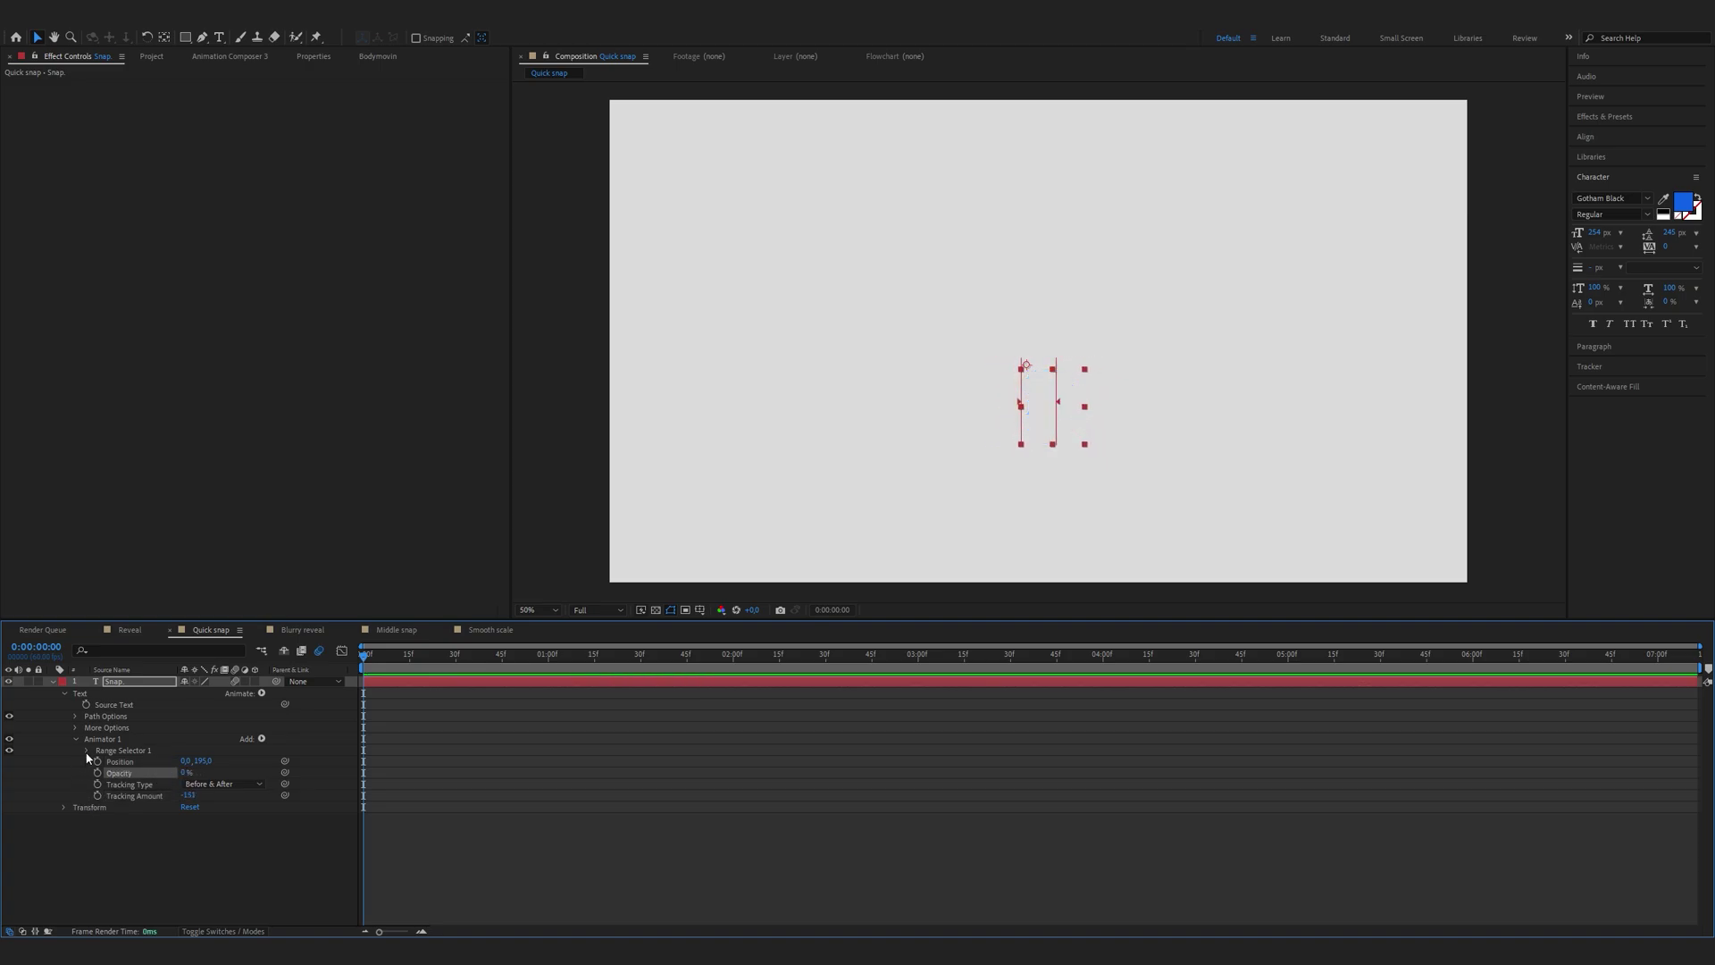
Keyframe the Snap. range Start from 0% at frame 0 to 100% at one second, then preview.
{"action": "left_click", "coordinate": [87, 751]}
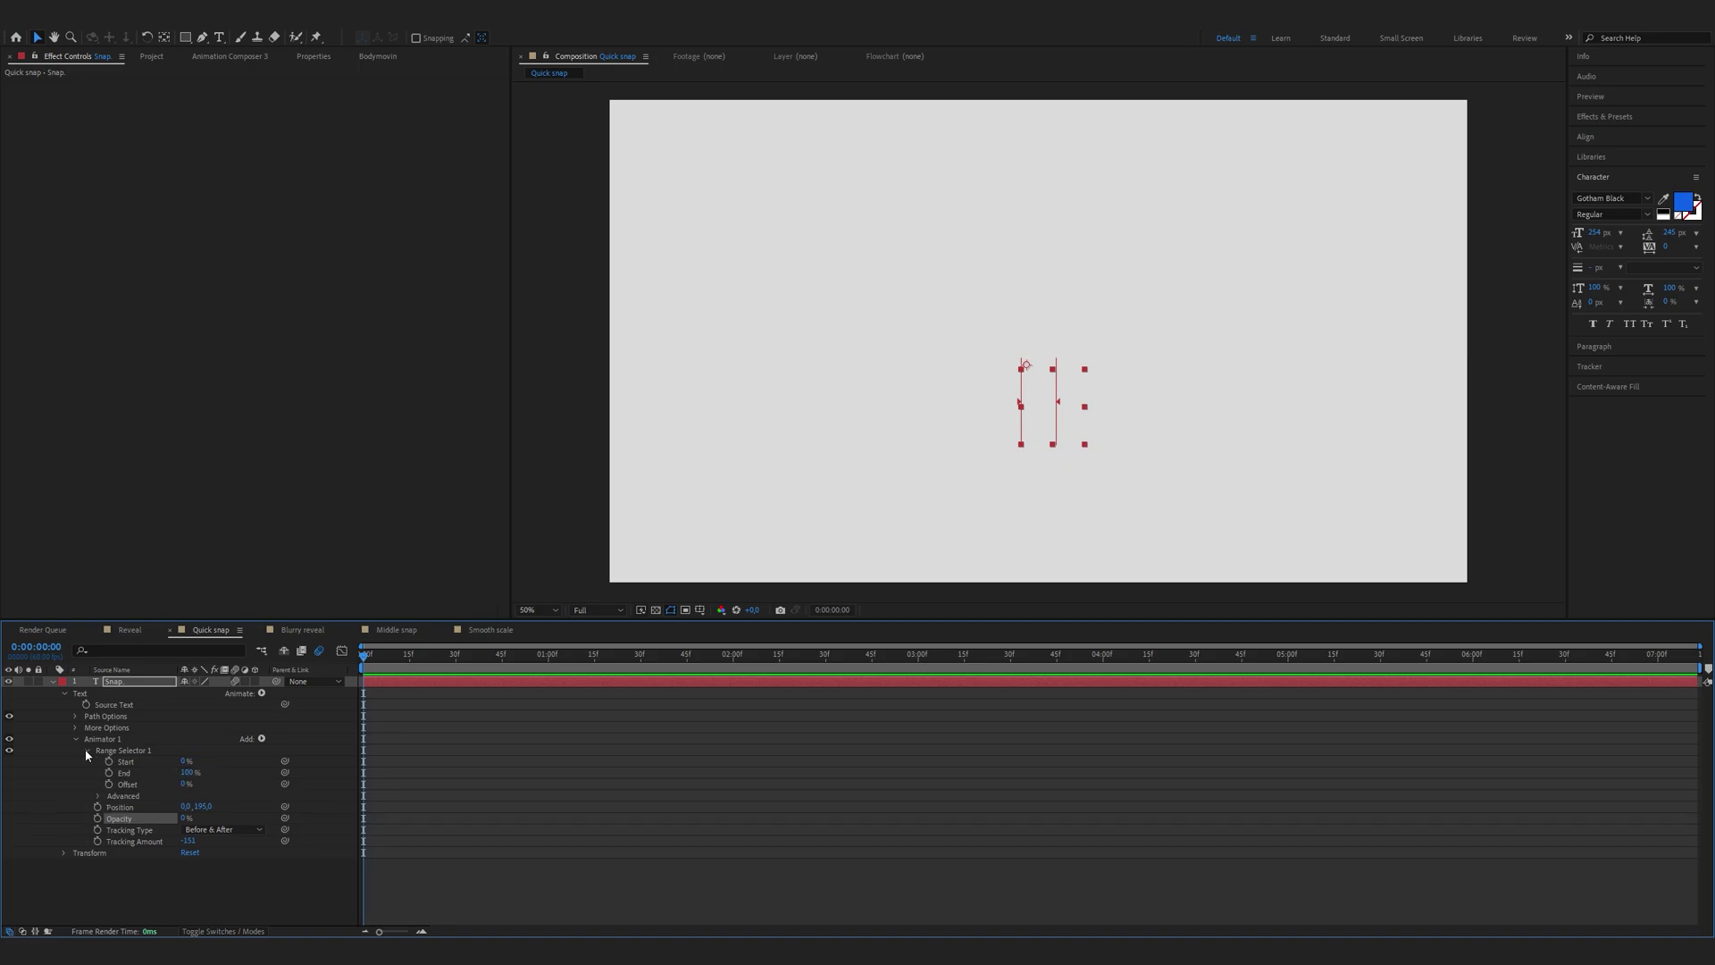
{"action": "left_click", "coordinate": [109, 761]}
{"action": "left_click_drag", "start_coordinate": [364, 658], "coordinate": [551, 666]}
{"action": "left_click_drag", "start_coordinate": [181, 764], "coordinate": [441, 765]}
{"action": "key", "text": "Home"}
{"action": "key", "text": "space"}
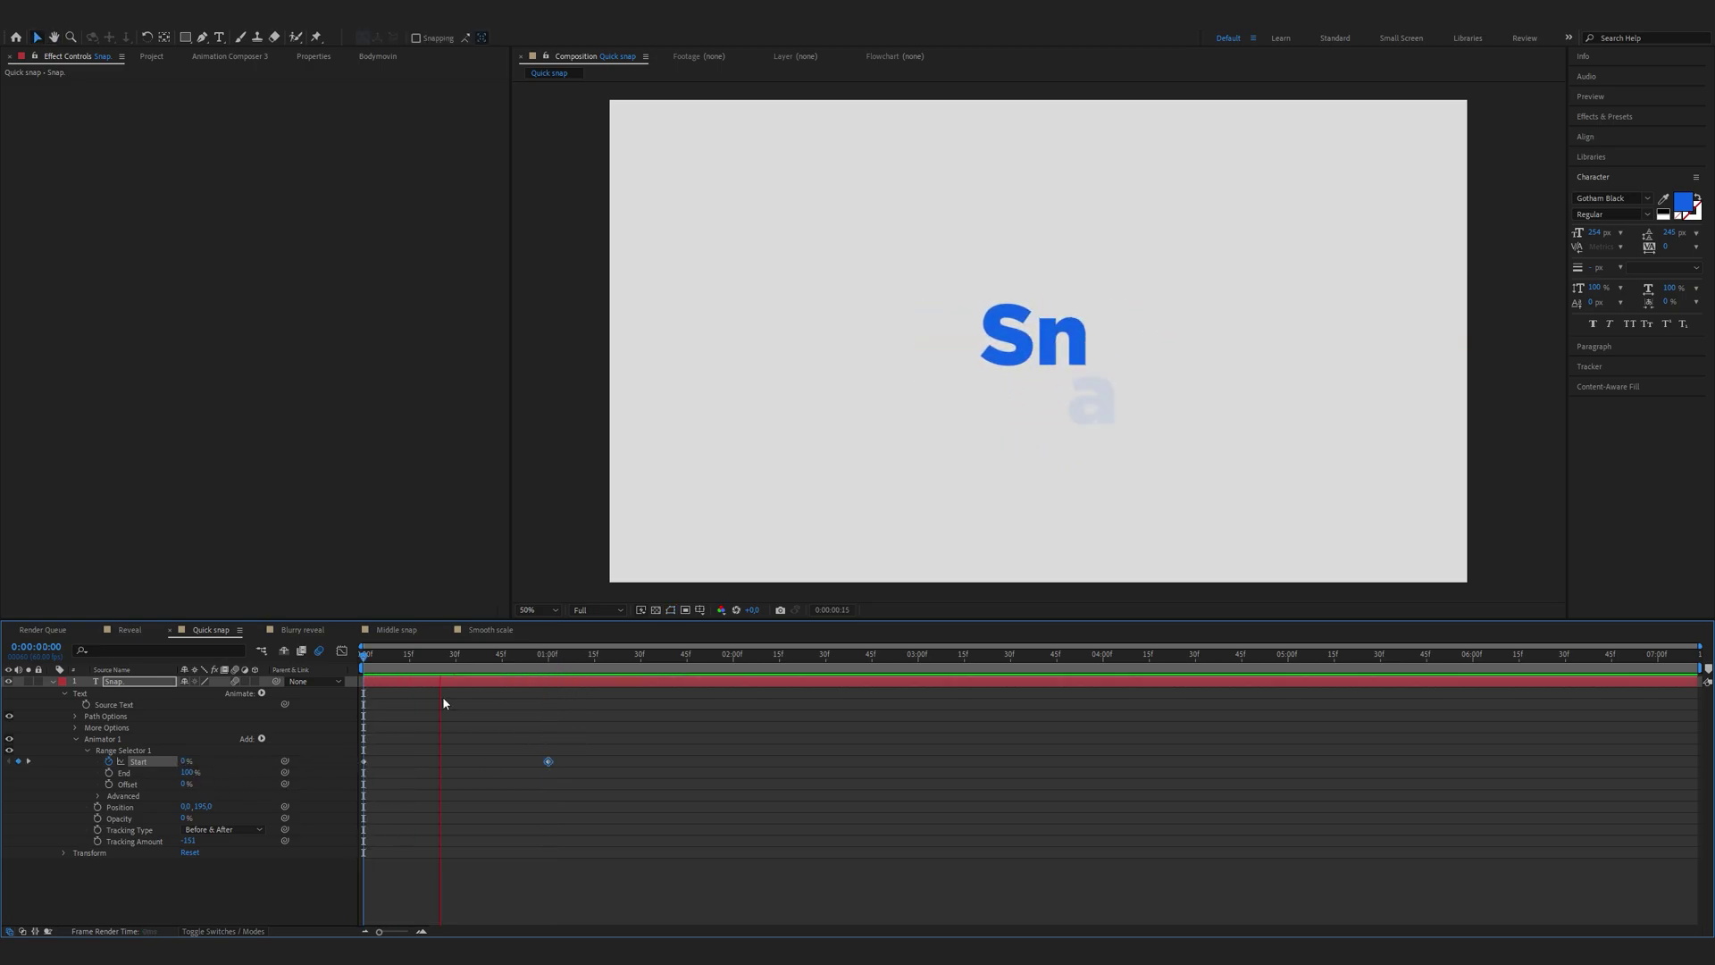
{"action": "key", "text": "space"}
Apply Easy Ease to both range Start keyframes.
{"action": "left_click_drag", "start_coordinate": [613, 793], "coordinate": [351, 708]}
{"action": "right_click", "coordinate": [548, 762]}
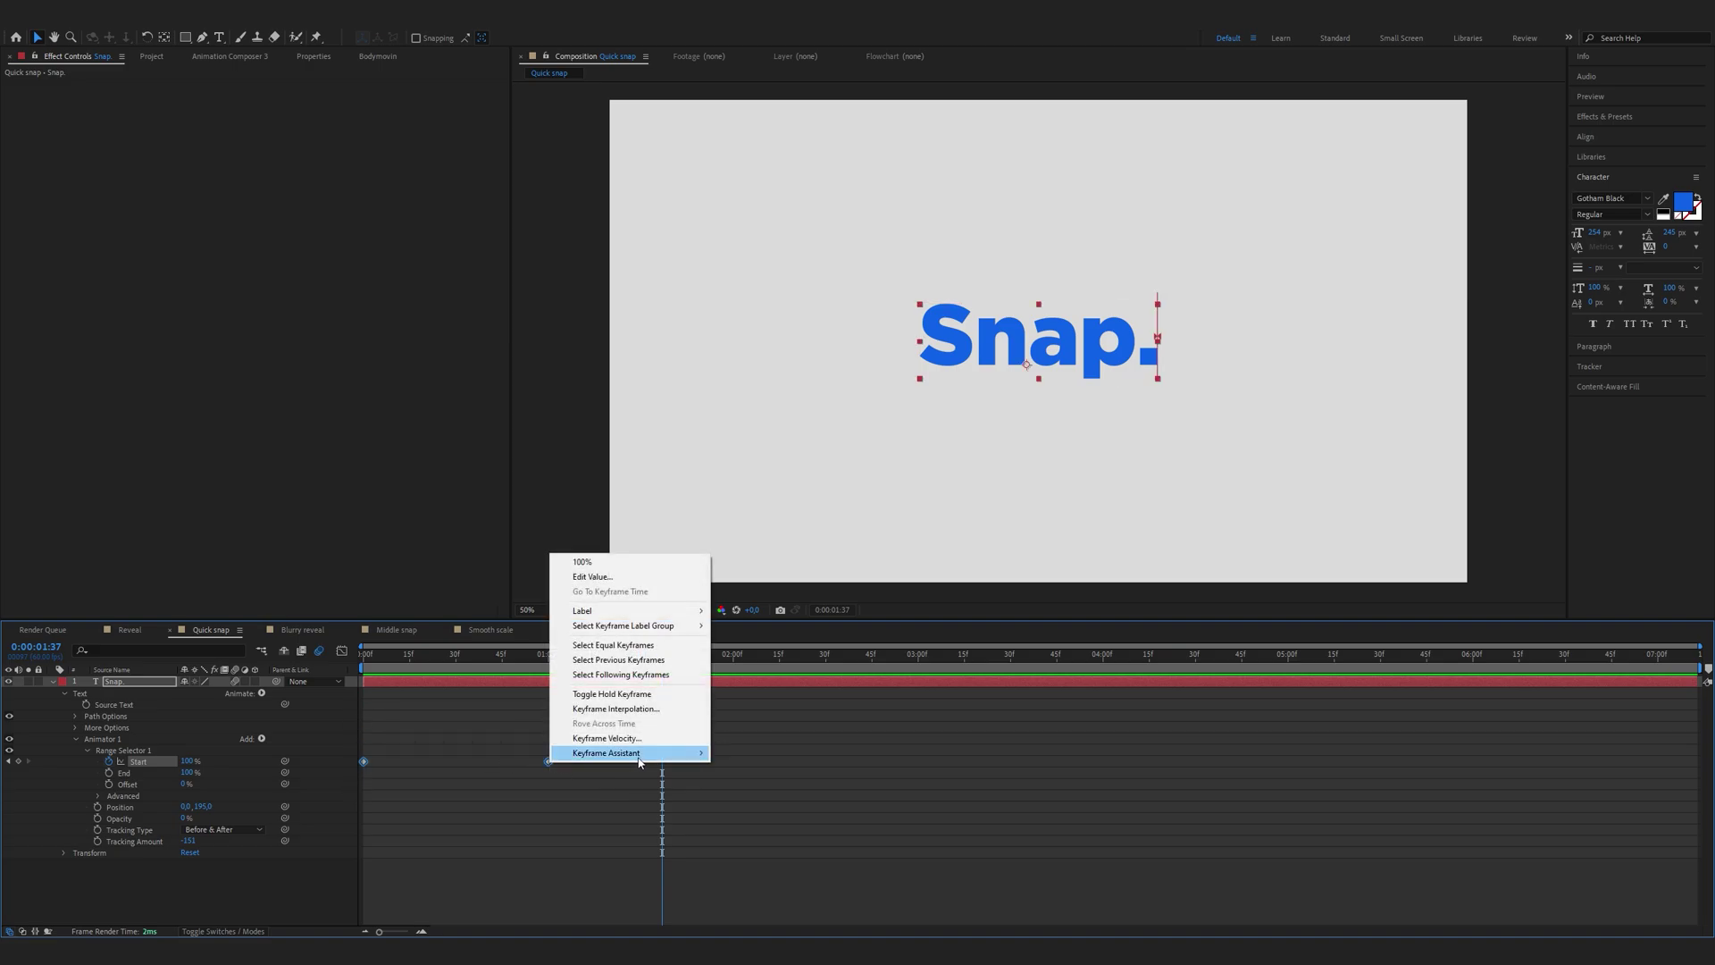
{"action": "mouse_move", "coordinate": [664, 755]}
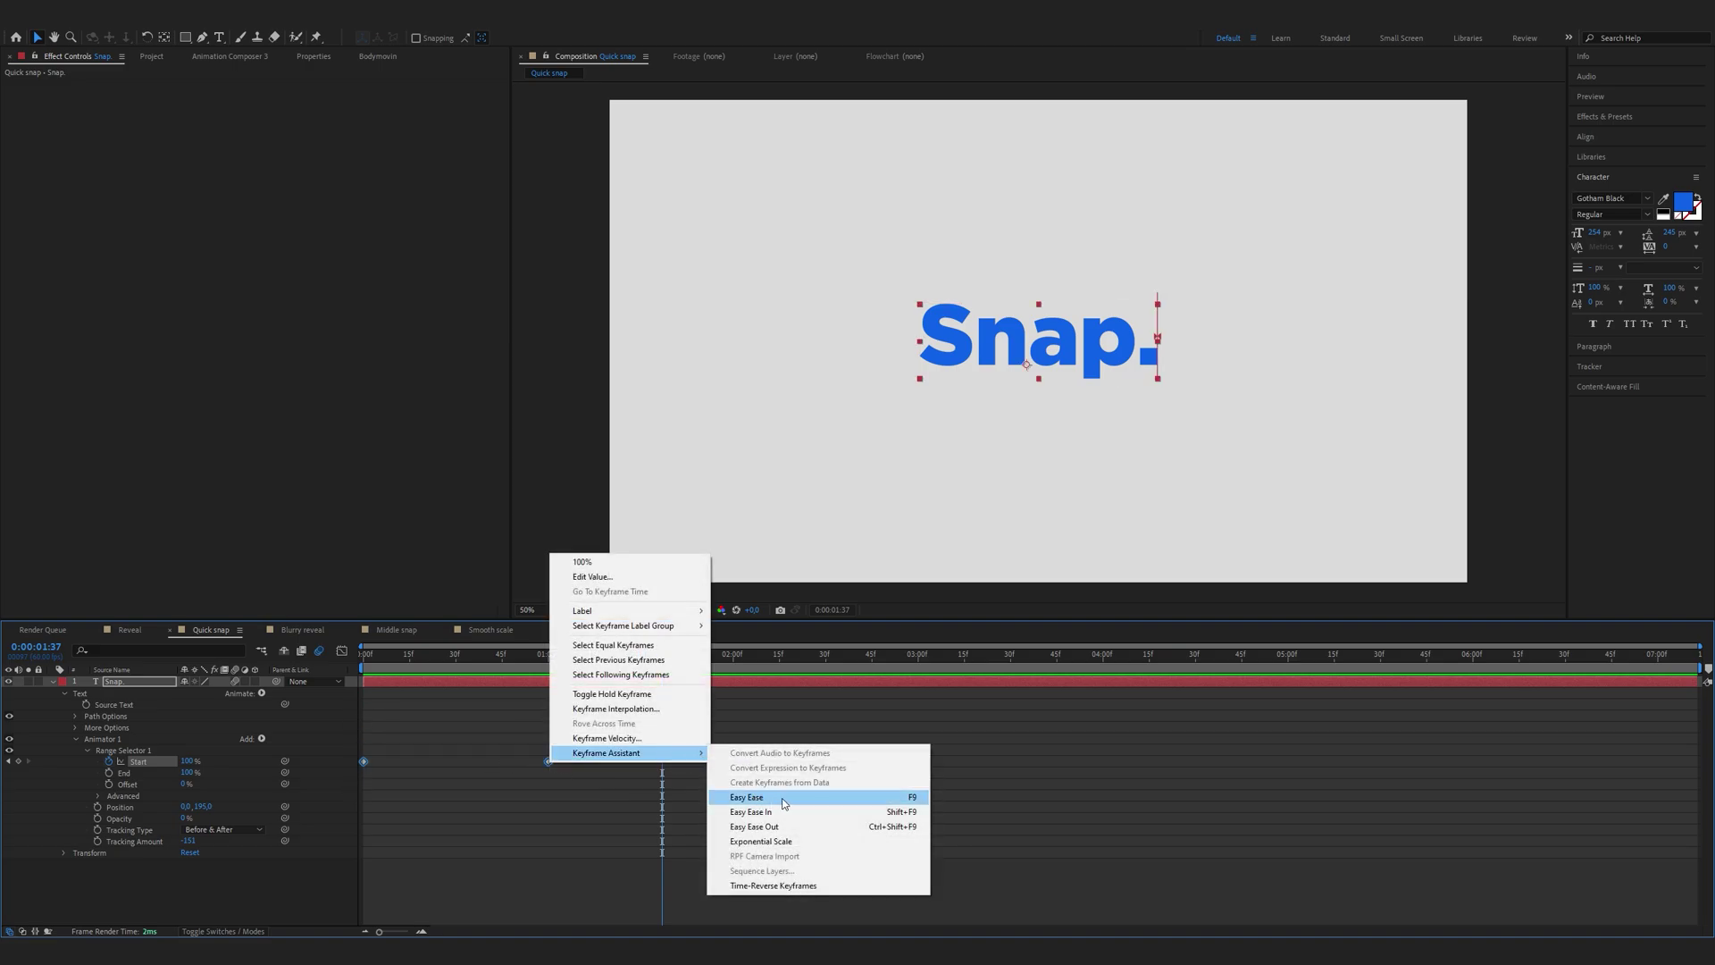
{"action": "left_click", "coordinate": [783, 798]}
{"action": "left_click", "coordinate": [341, 653]}
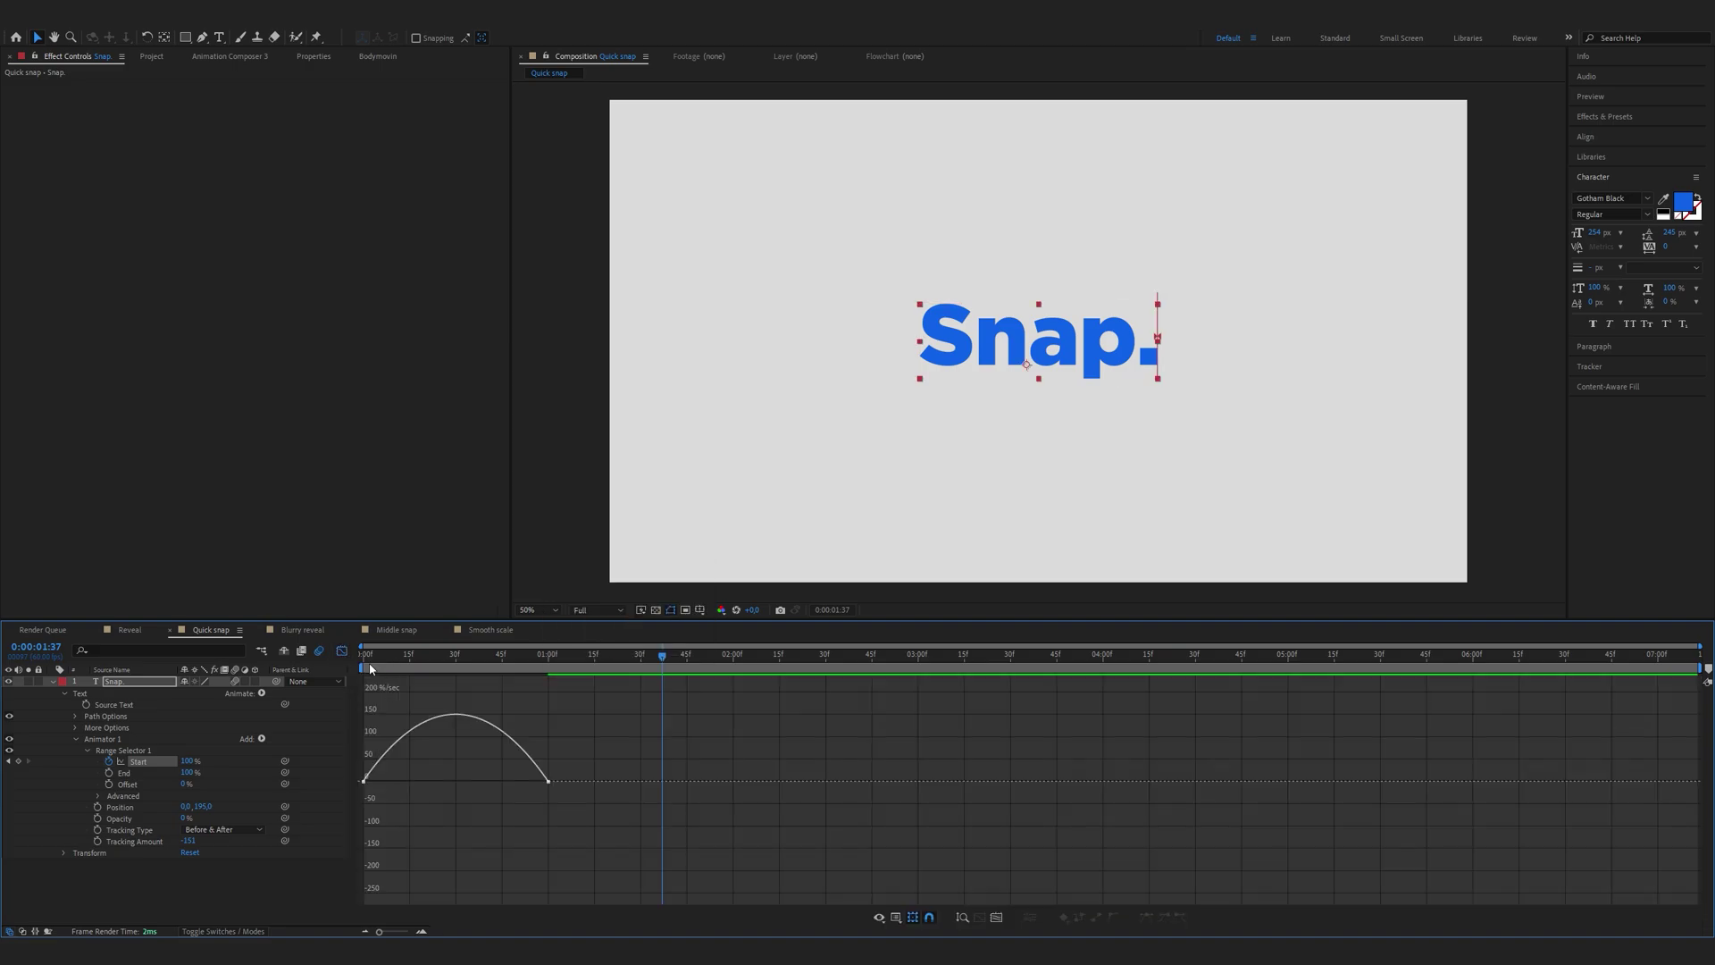
{"action": "right_click", "coordinate": [539, 716]}
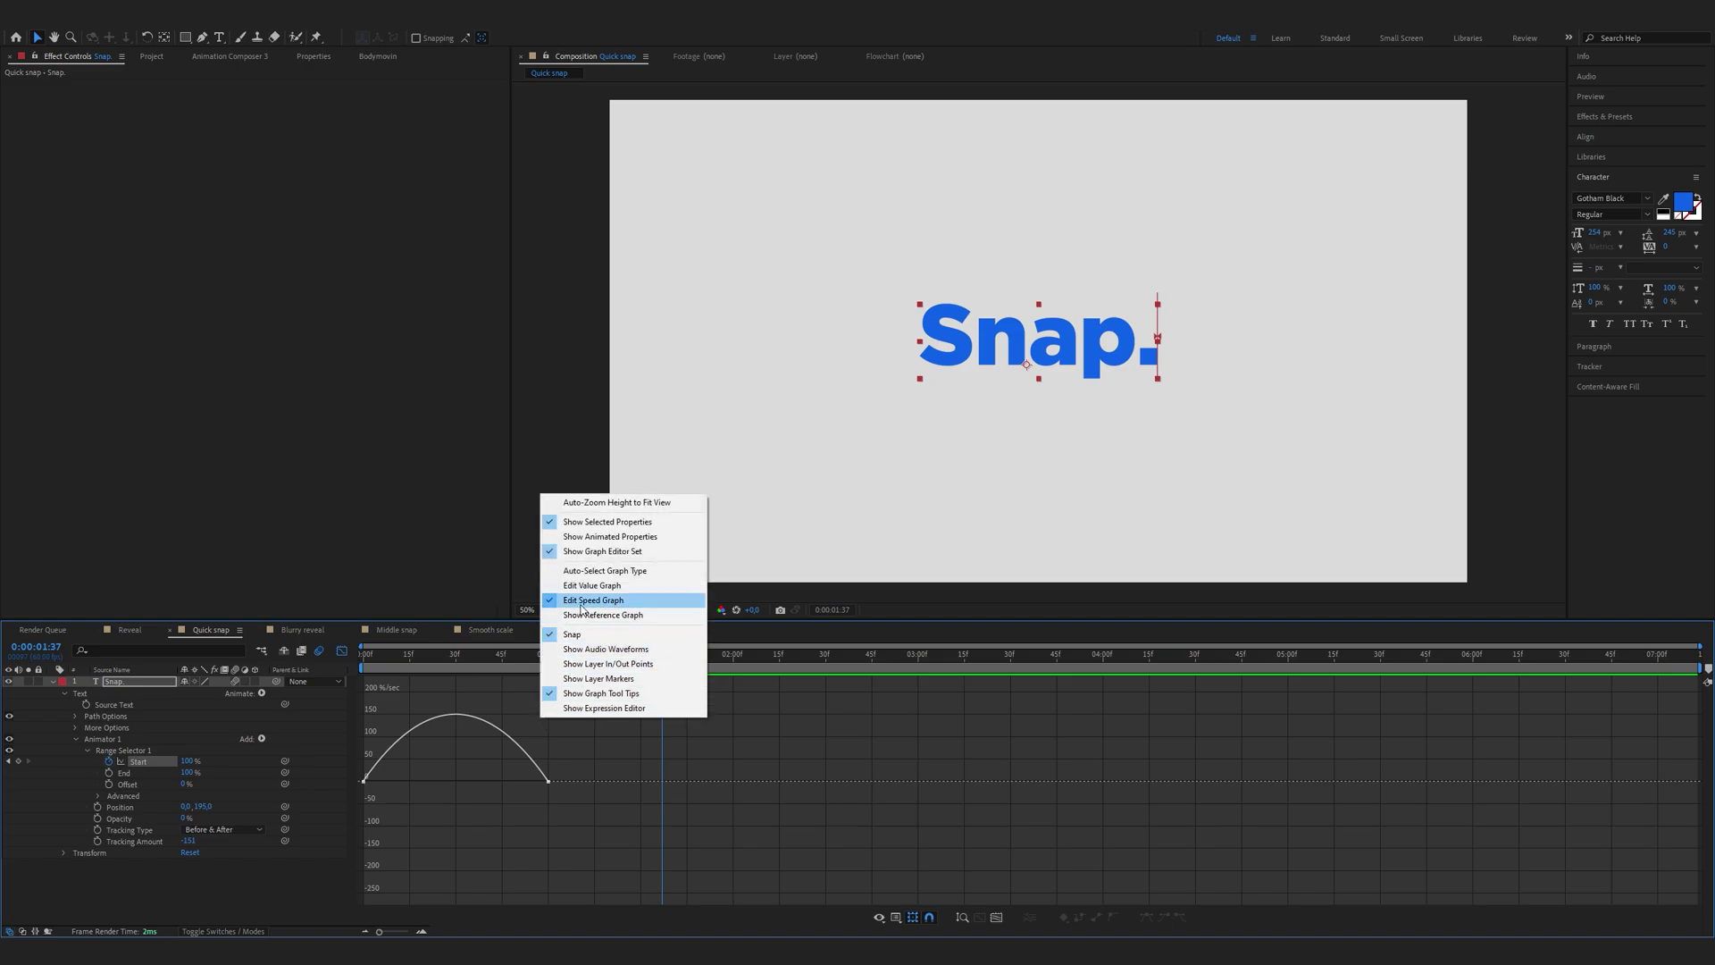
{"action": "left_click", "coordinate": [363, 784]}
{"action": "left_click_drag", "start_coordinate": [396, 784], "coordinate": [464, 785]}
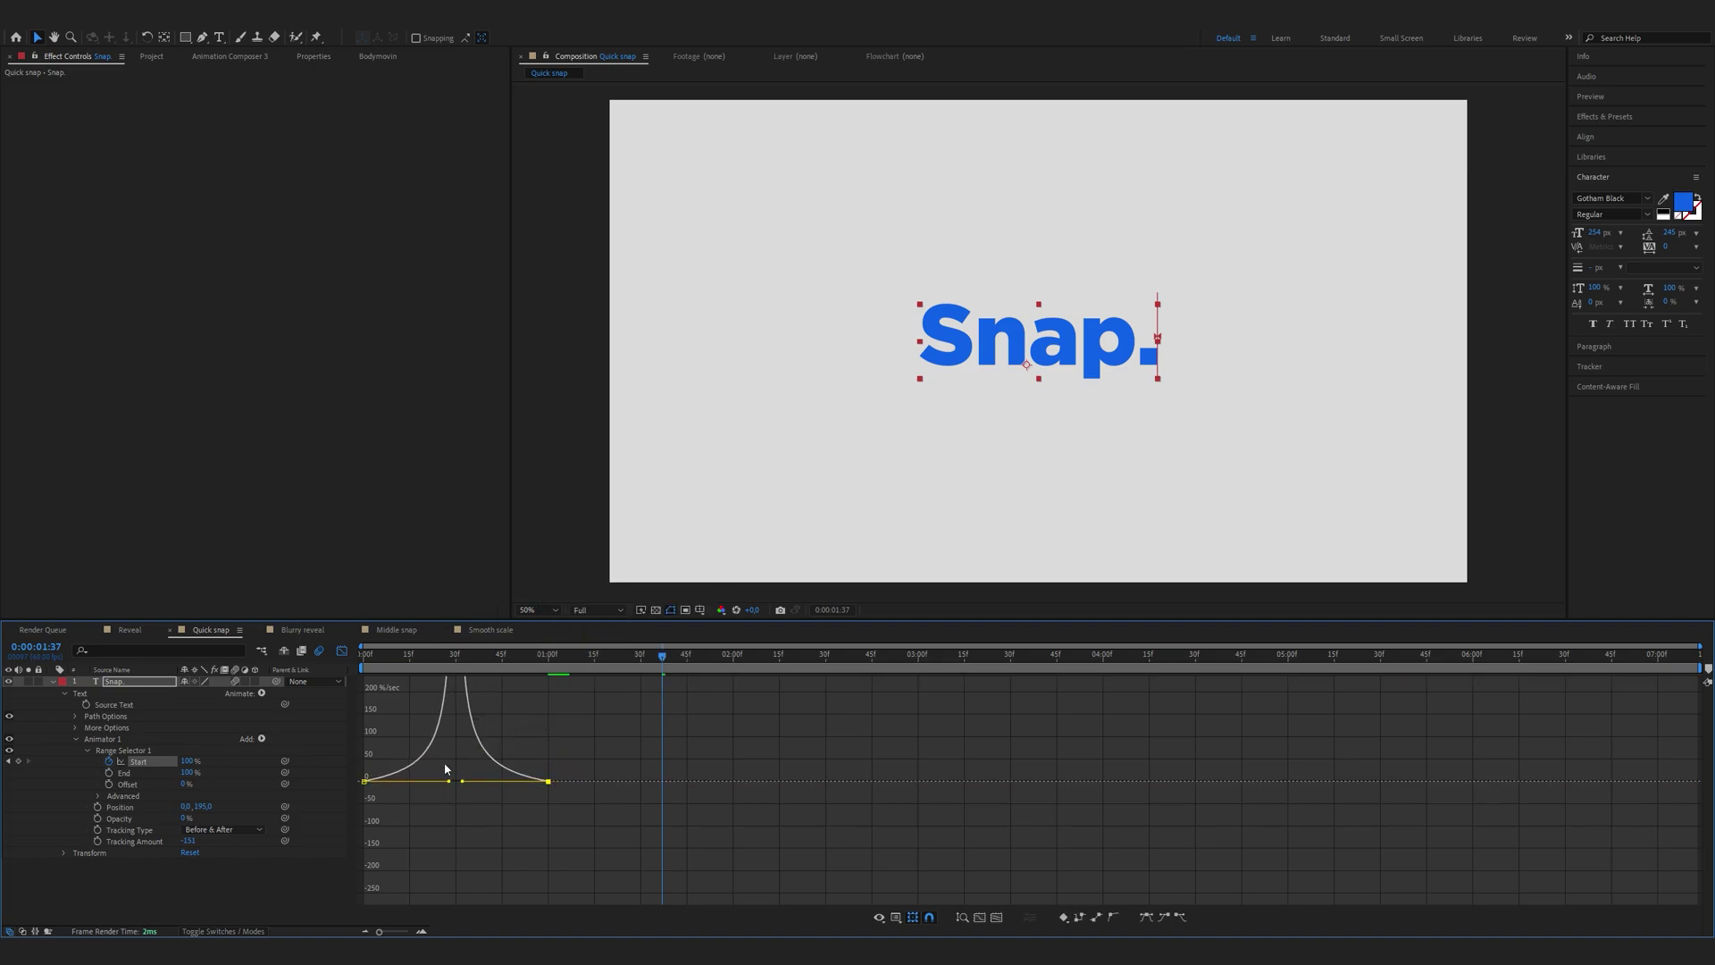
{"action": "key", "text": "shift+F3"}
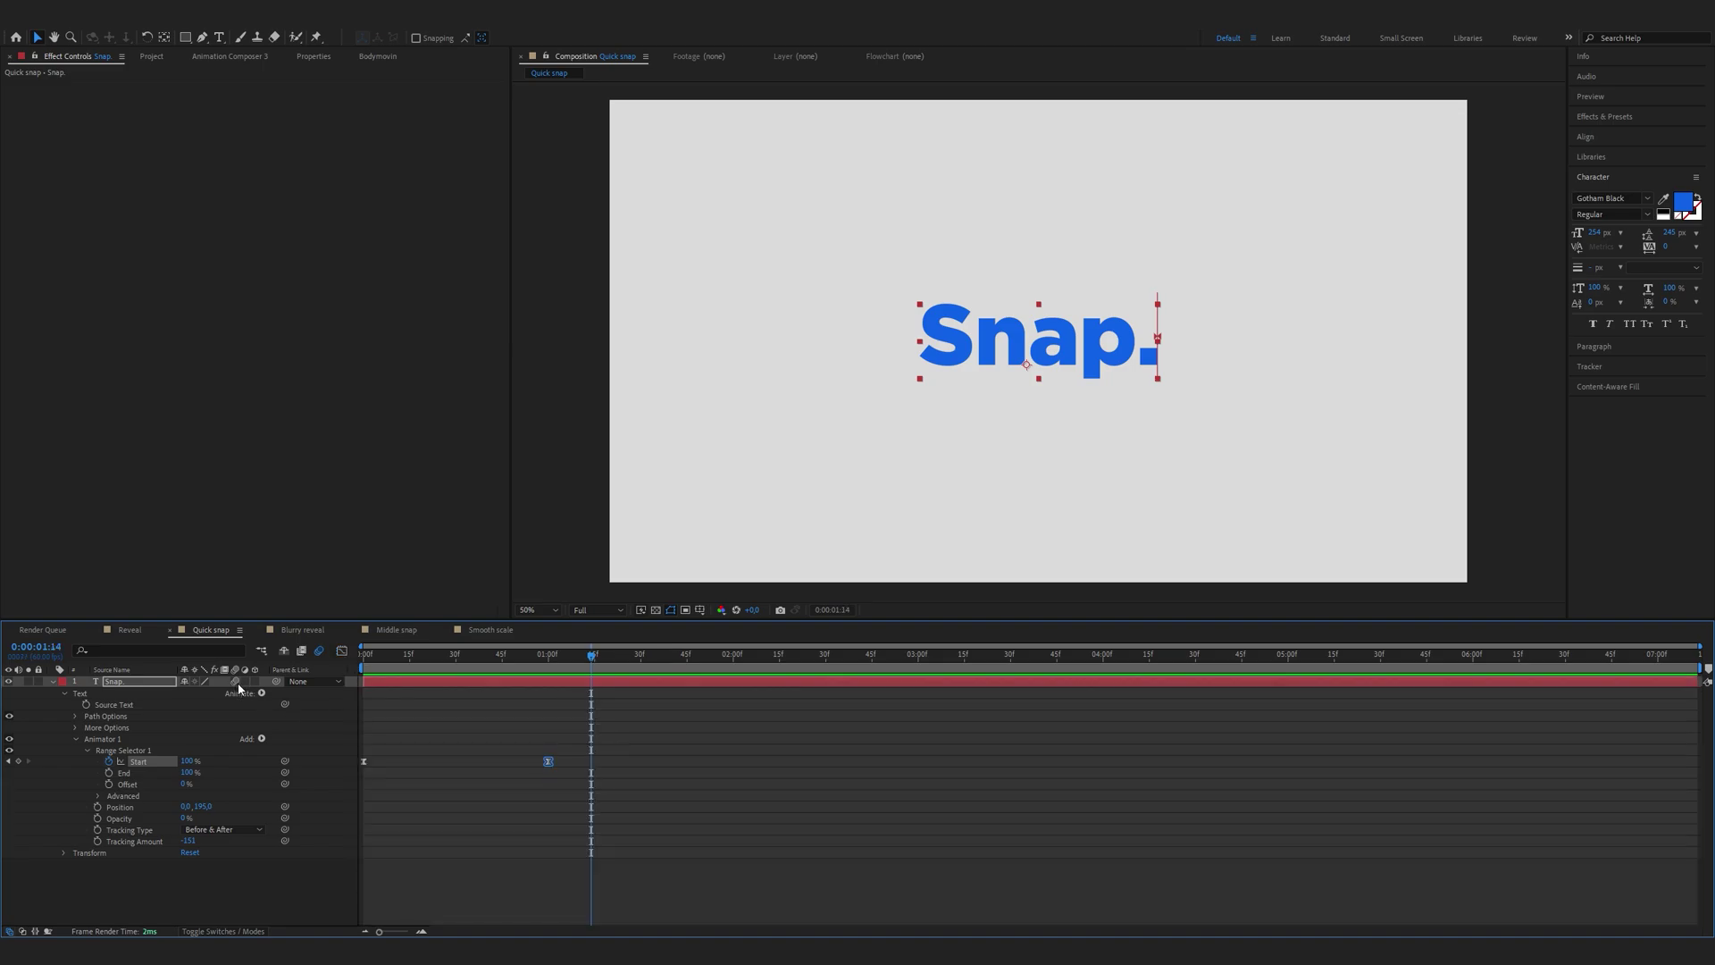
{"action": "key", "text": "space"}
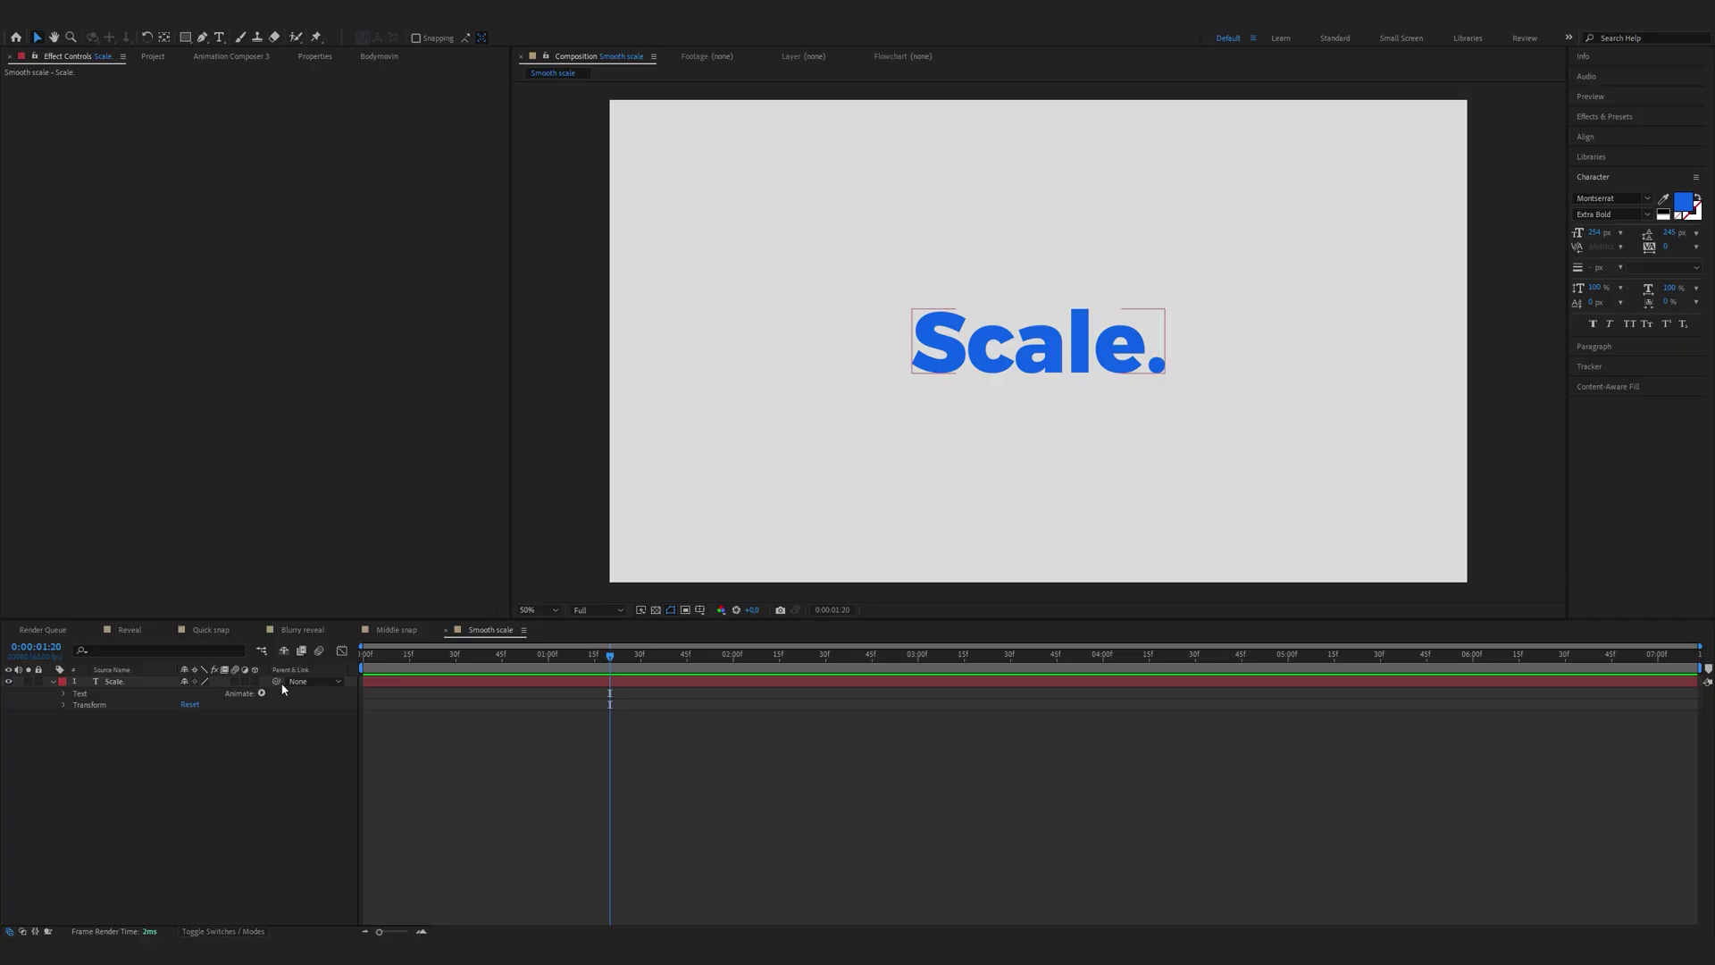
Add a Scale and Opacity animator to Scale., setting both Scale and Opacity to 0%.
{"action": "left_click", "coordinate": [262, 694]}
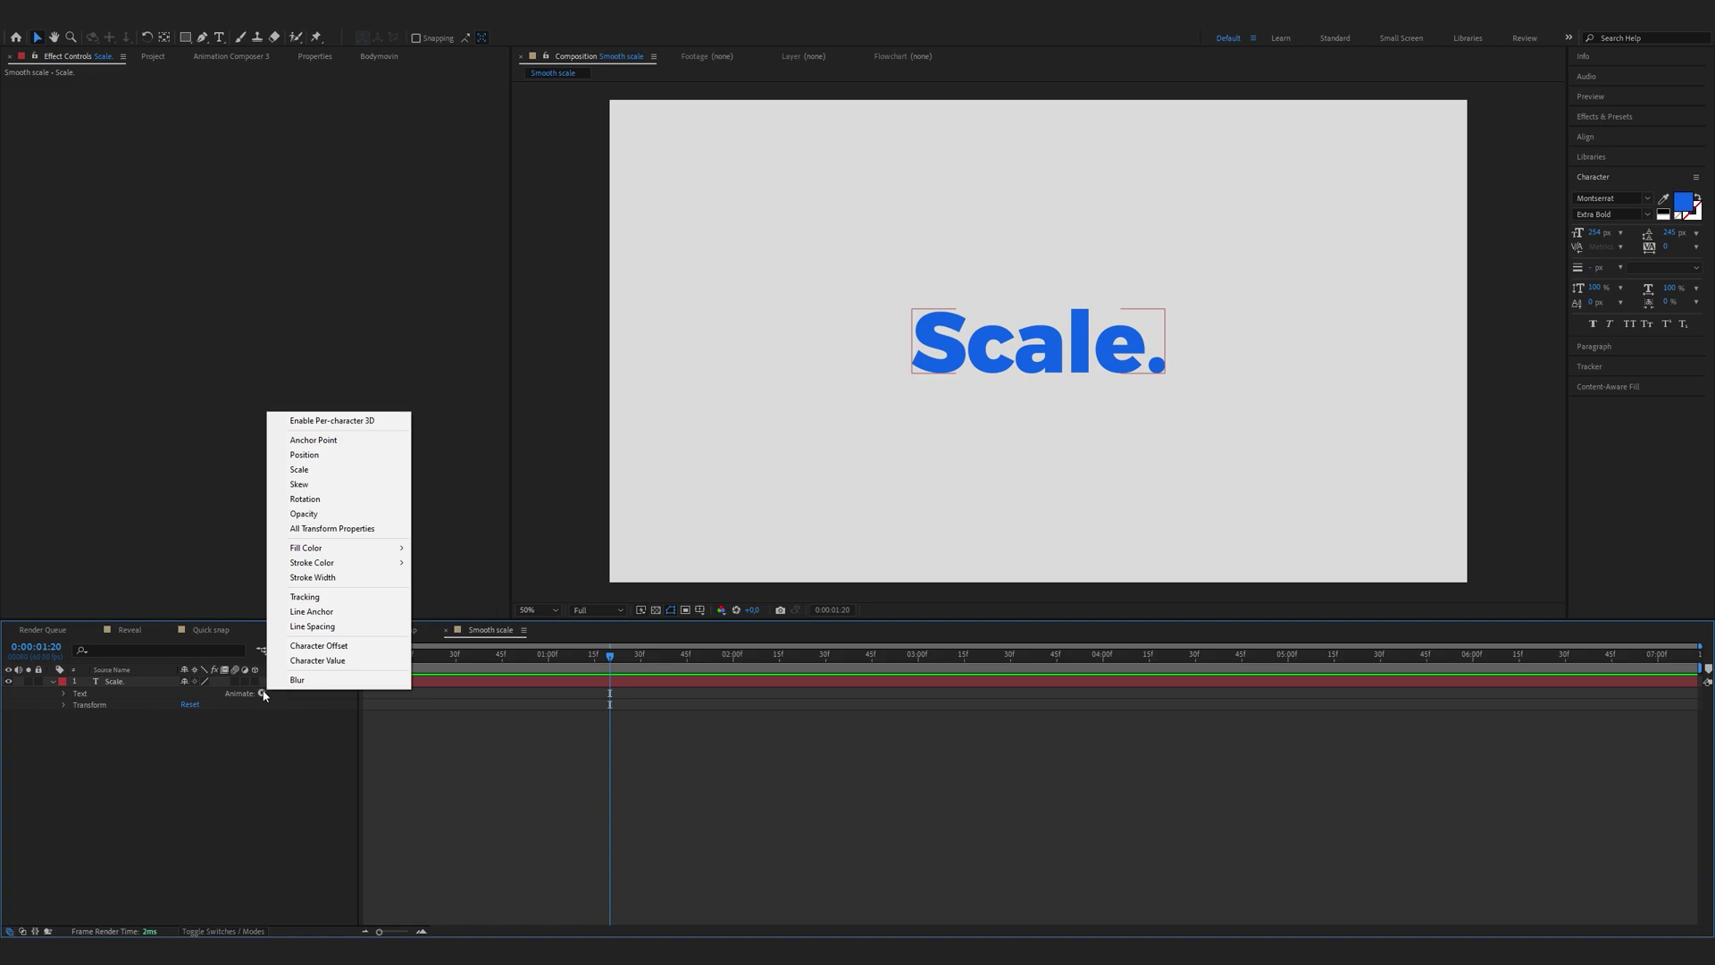
{"action": "left_click", "coordinate": [330, 470]}
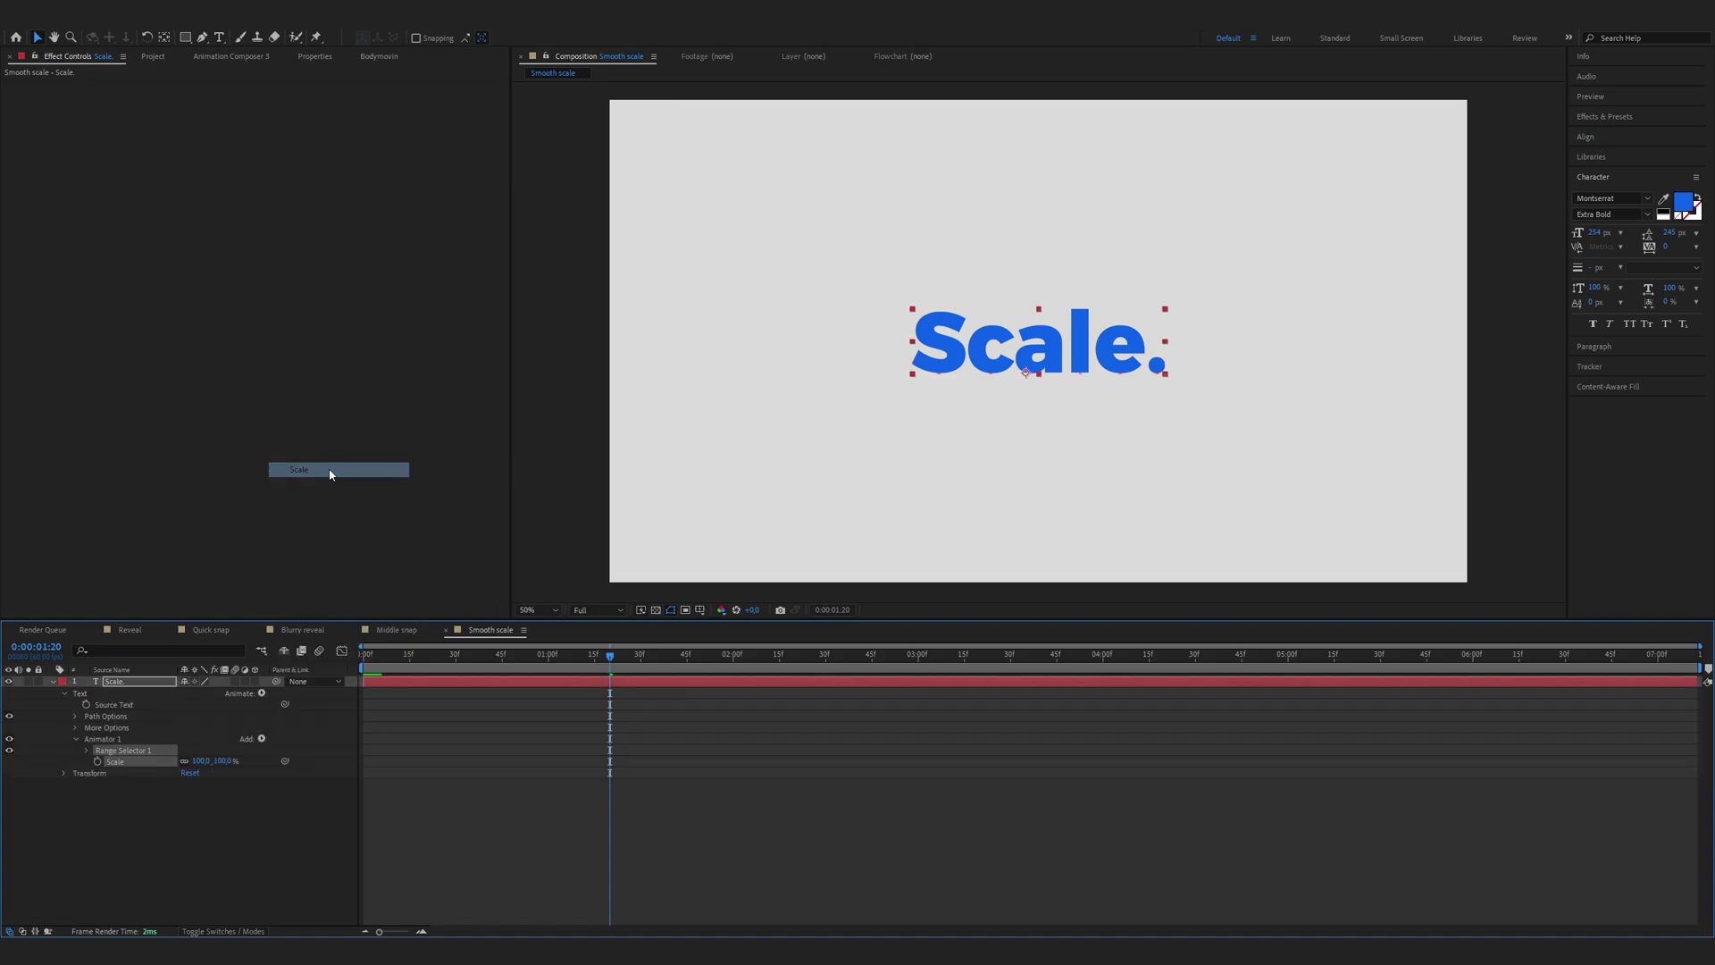
{"action": "left_click", "coordinate": [262, 739]}
{"action": "mouse_move", "coordinate": [323, 743]}
{"action": "left_click", "coordinate": [379, 577]}
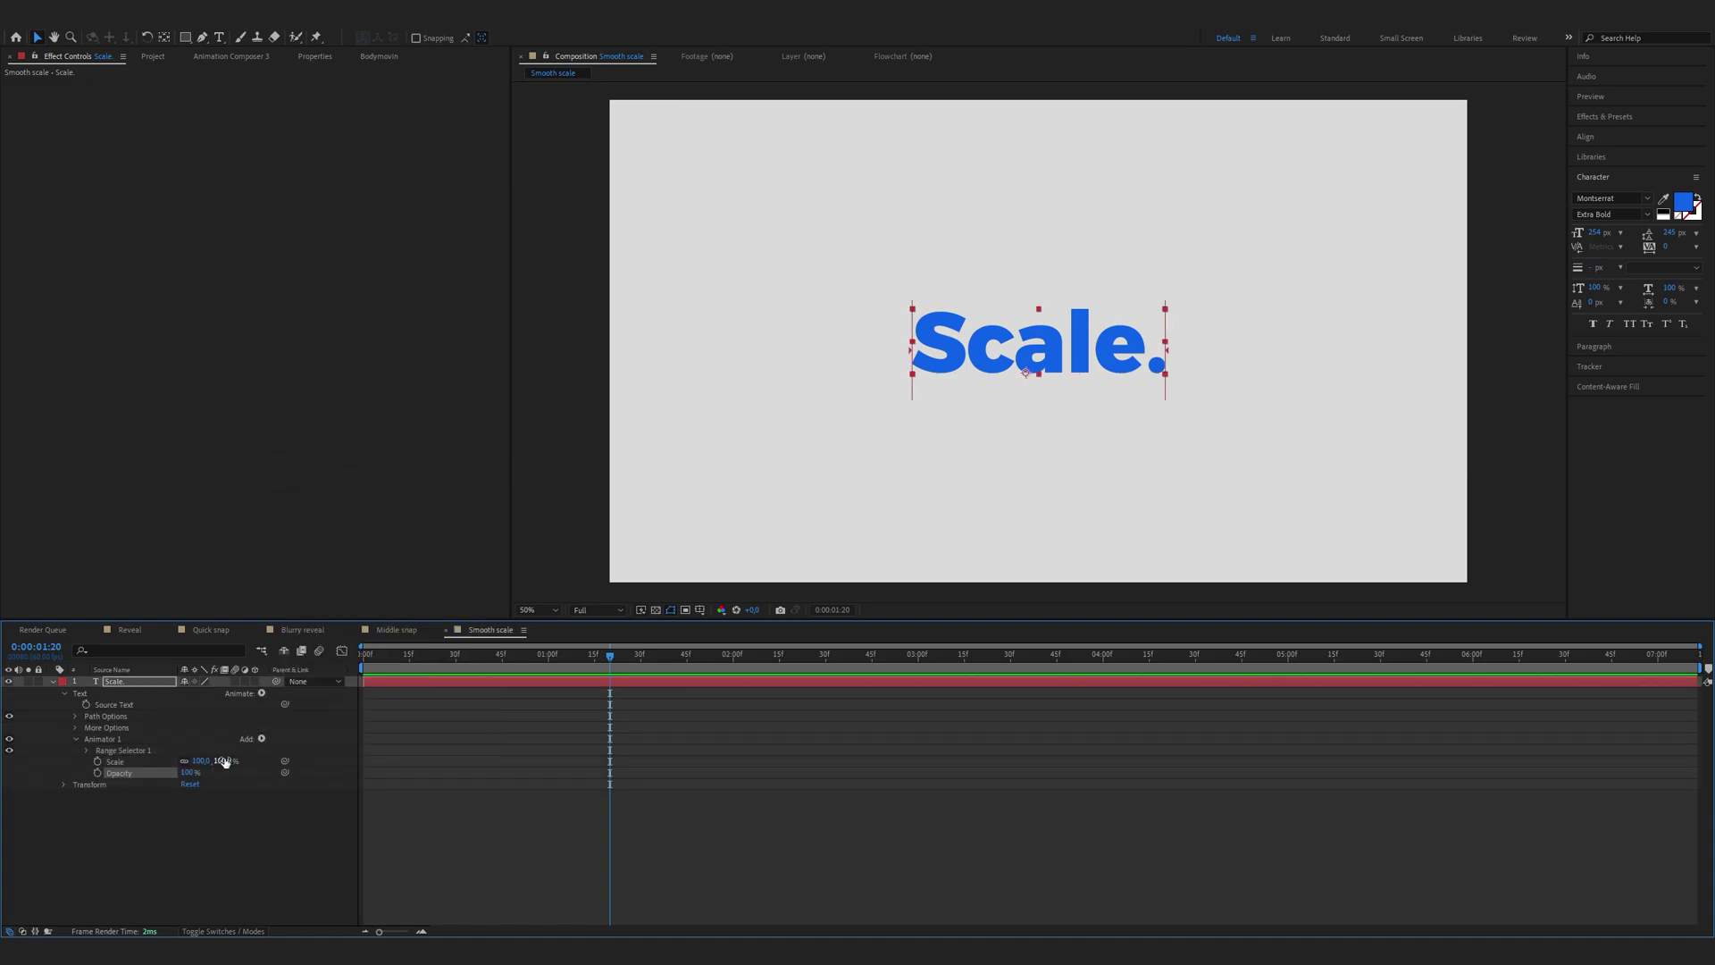
{"action": "left_click", "coordinate": [200, 808]}
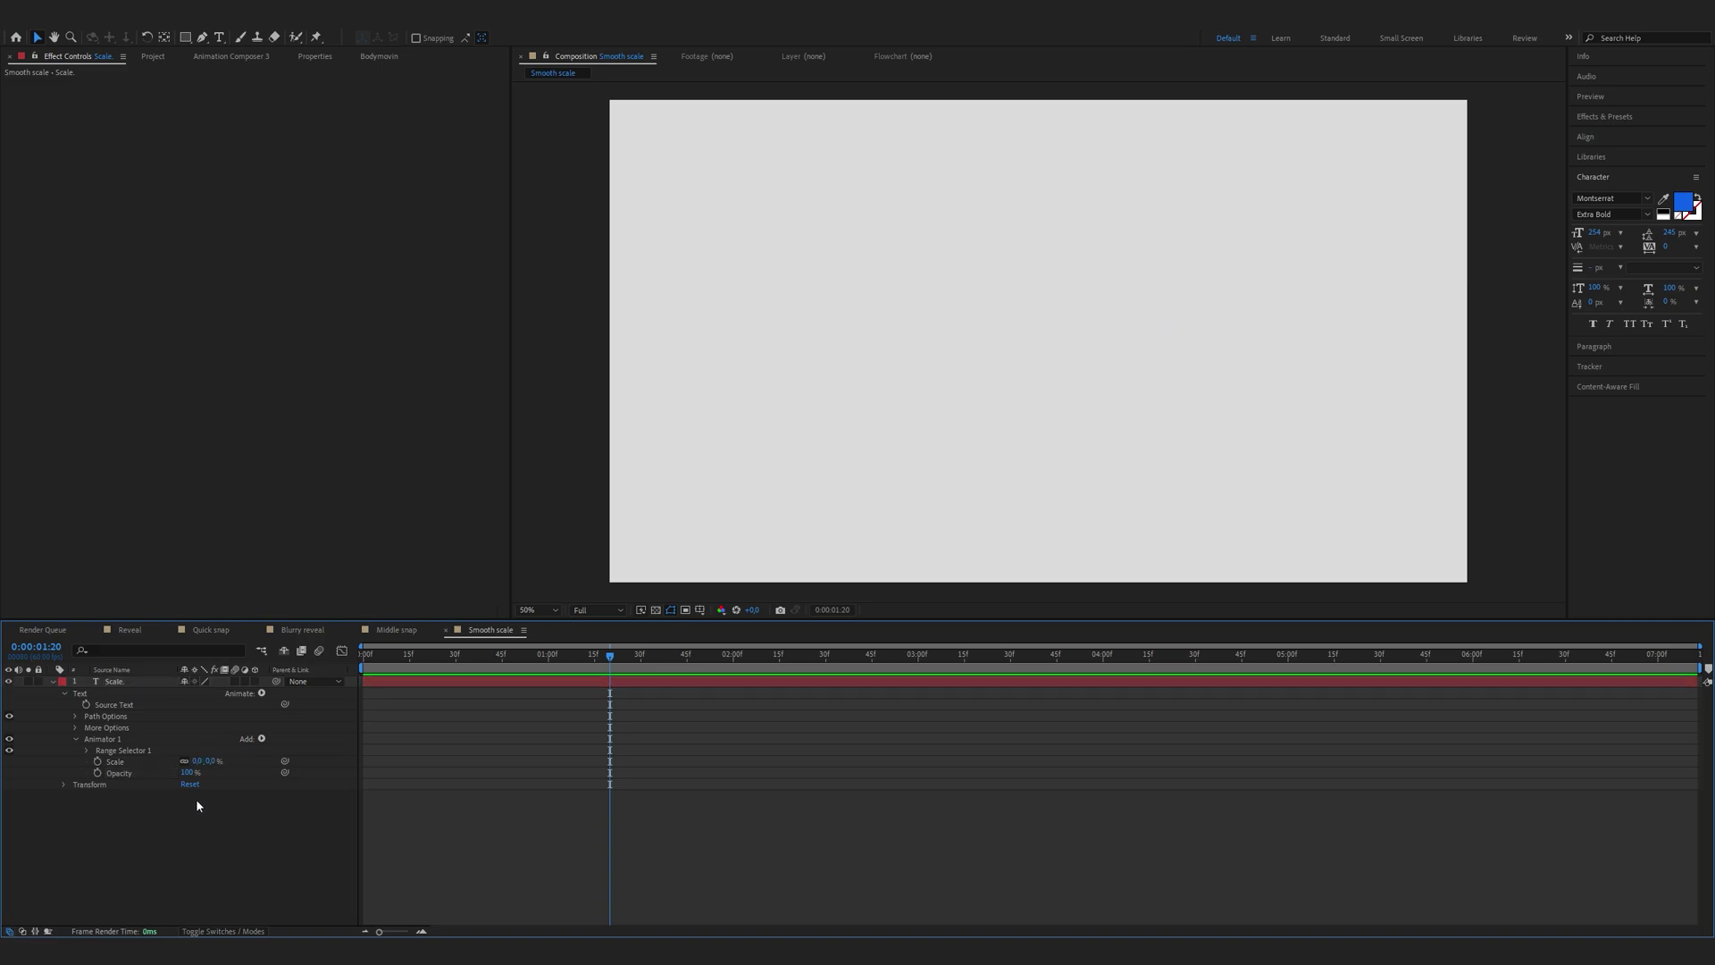
{"action": "type", "text": "0"}
{"action": "key", "text": "Return"}
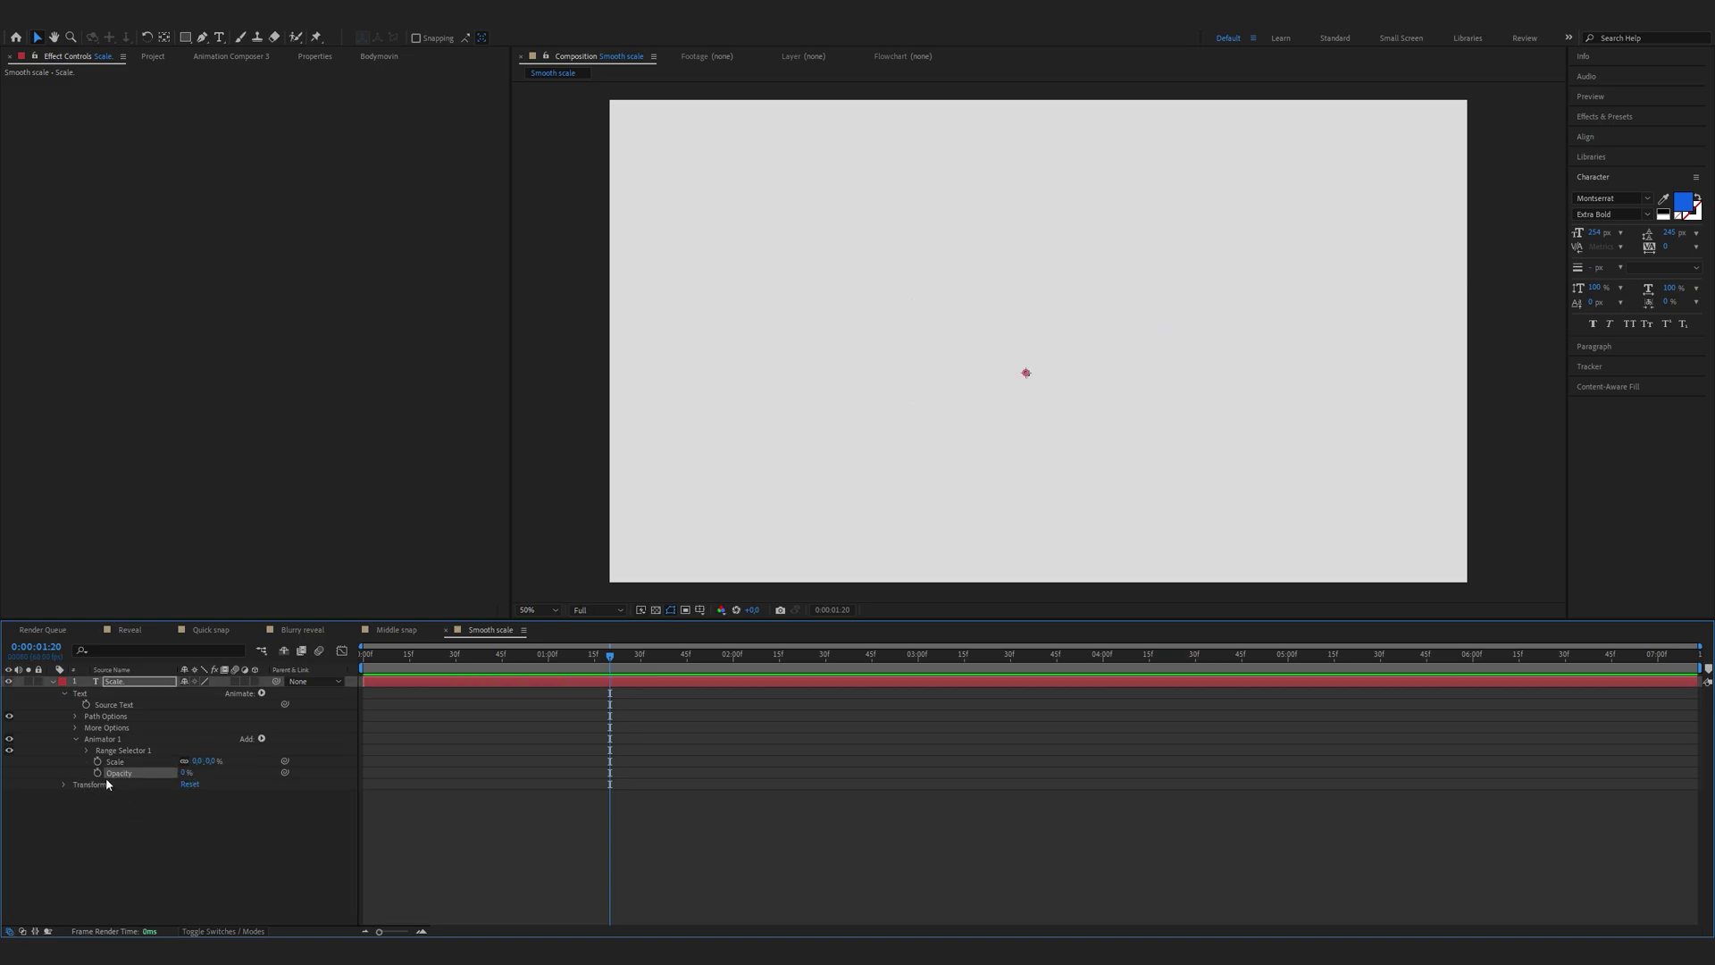
{"action": "left_click", "coordinate": [86, 750]}
{"action": "left_click_drag", "start_coordinate": [388, 660], "coordinate": [357, 657]}
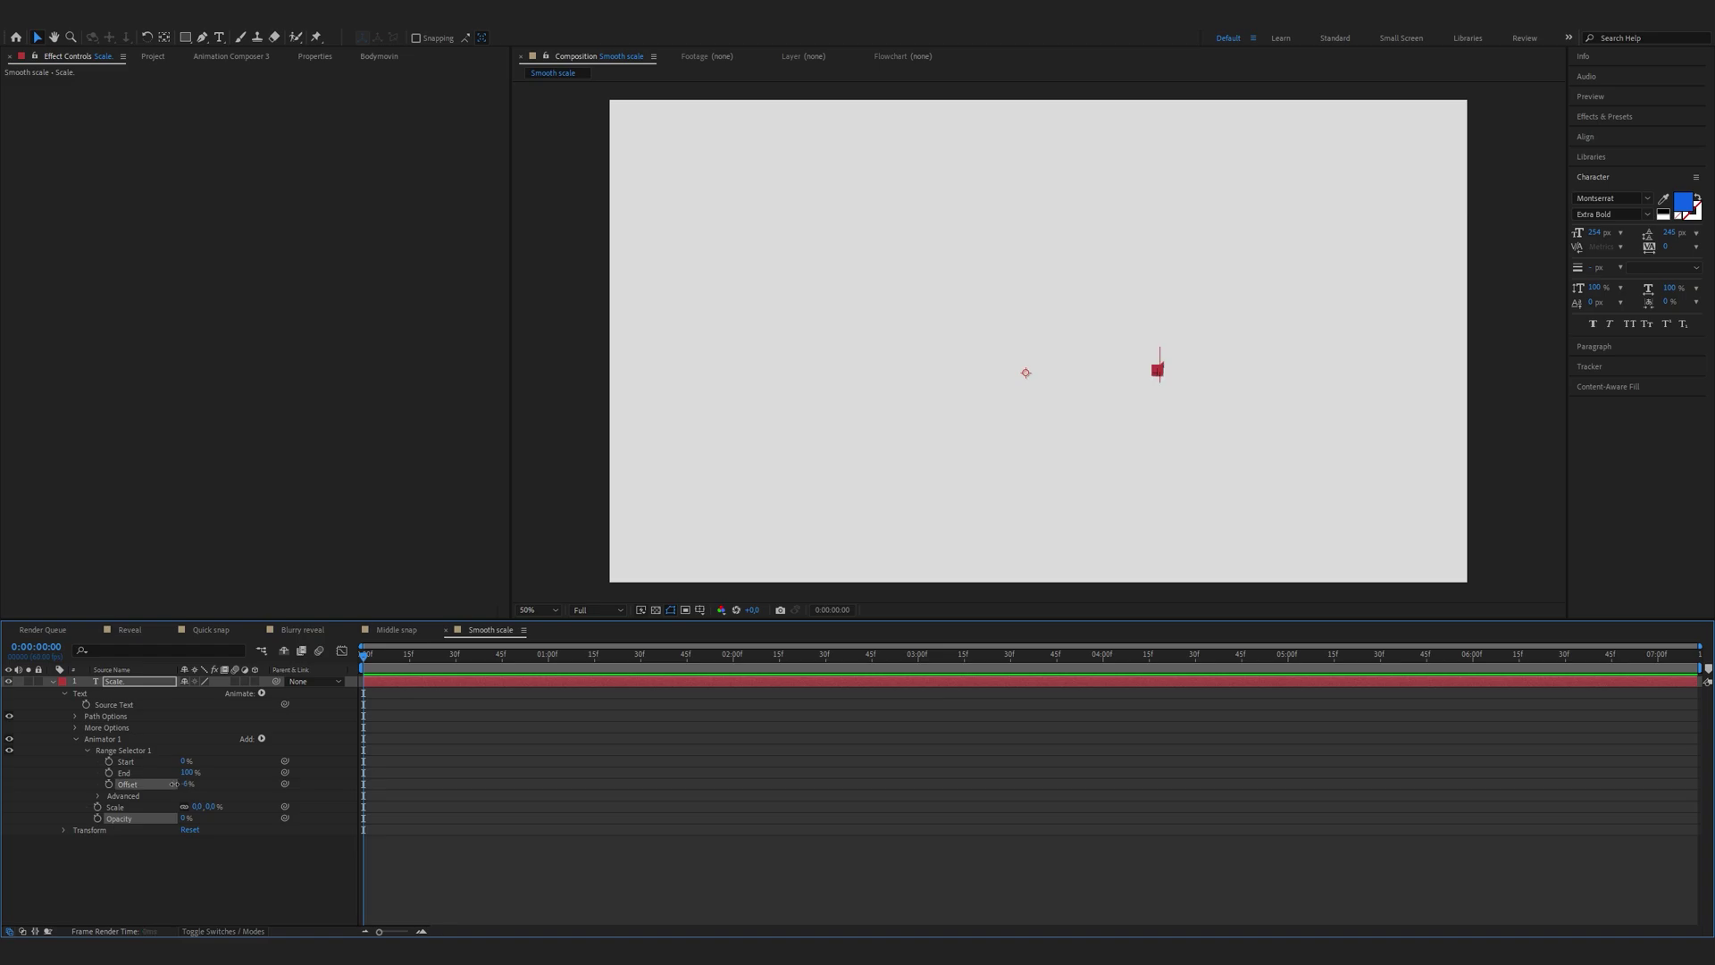
Keyframe the Scale. range Offset from -100% at frame 0 to 100% at one second.
{"action": "left_click_drag", "start_coordinate": [176, 784], "coordinate": [107, 784]}
{"action": "left_click", "coordinate": [108, 784]}
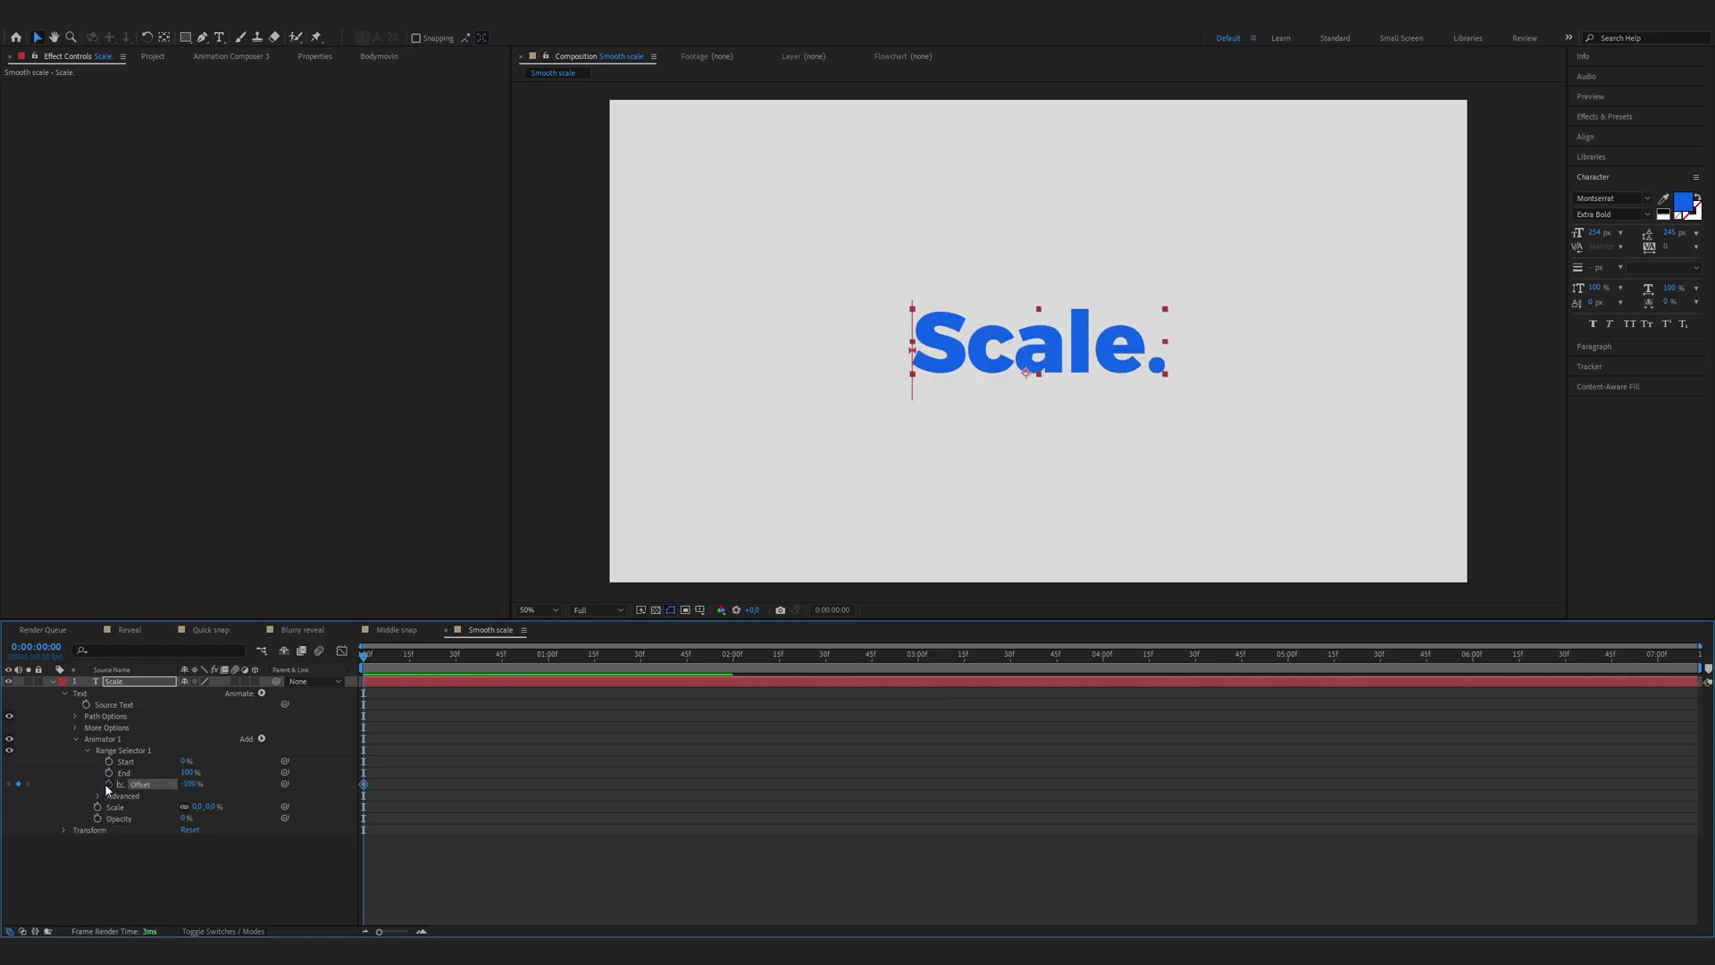
{"action": "left_click_drag", "start_coordinate": [369, 659], "coordinate": [550, 676]}
{"action": "left_click_drag", "start_coordinate": [190, 787], "coordinate": [408, 792]}
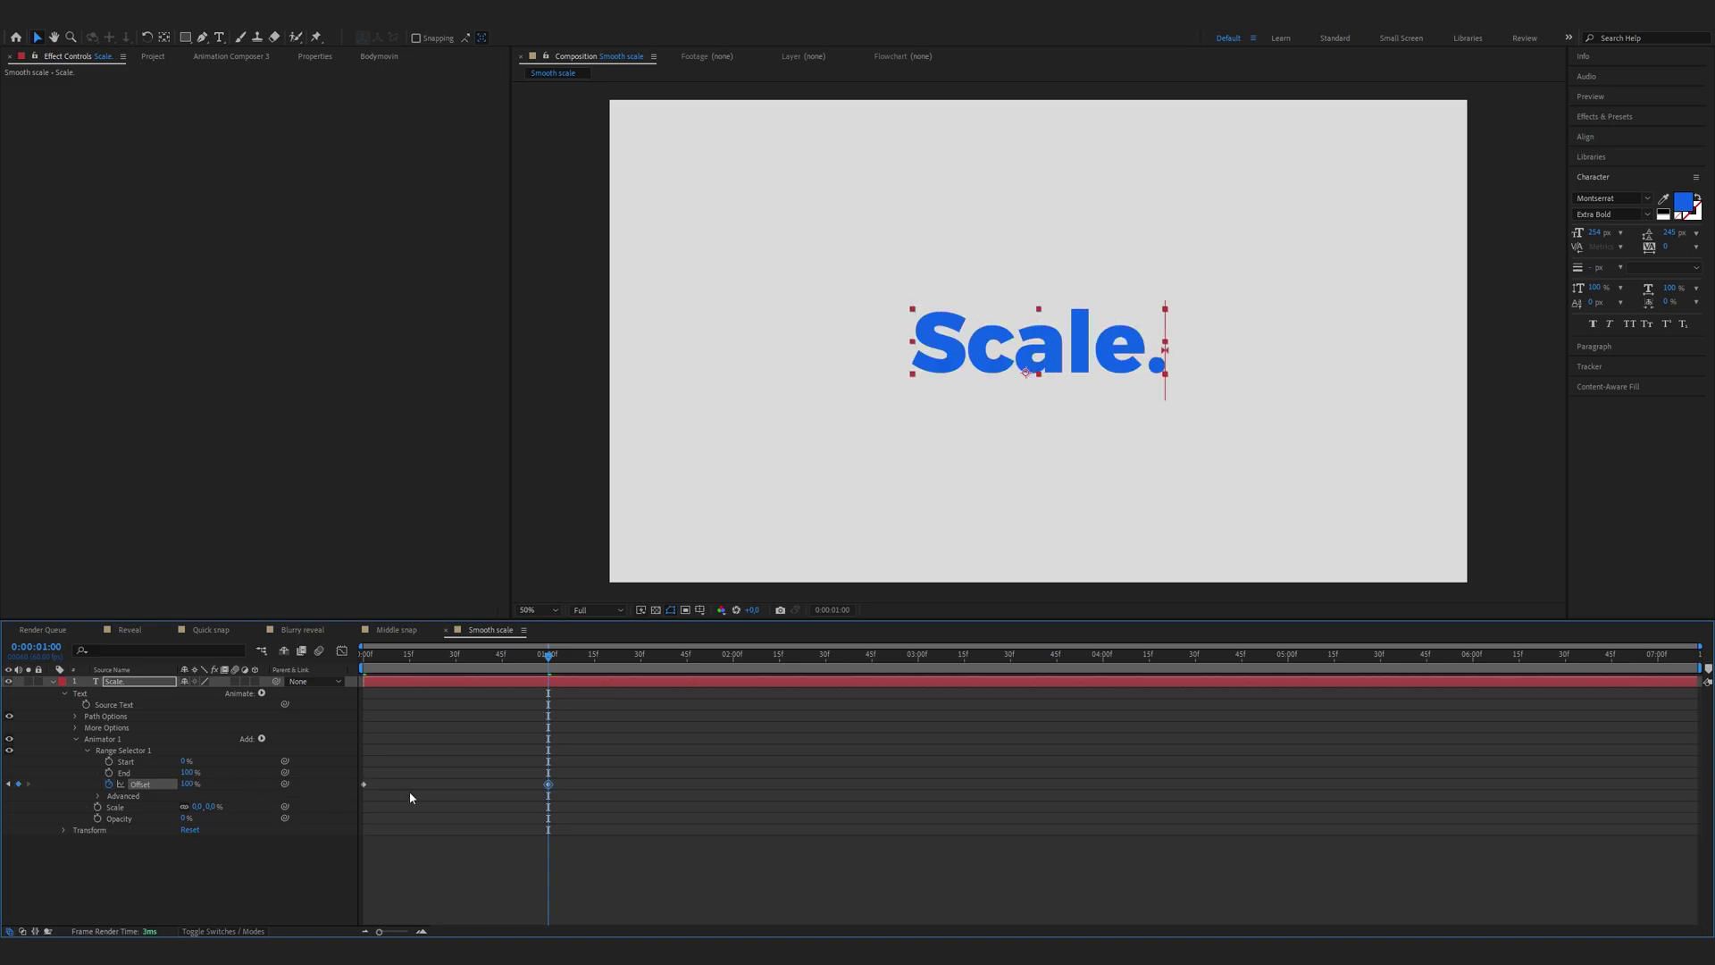
Set the range selector shape to Ramp Up with Ease High at 30%.
{"action": "left_click", "coordinate": [99, 794]}
{"action": "left_click", "coordinate": [221, 852]}
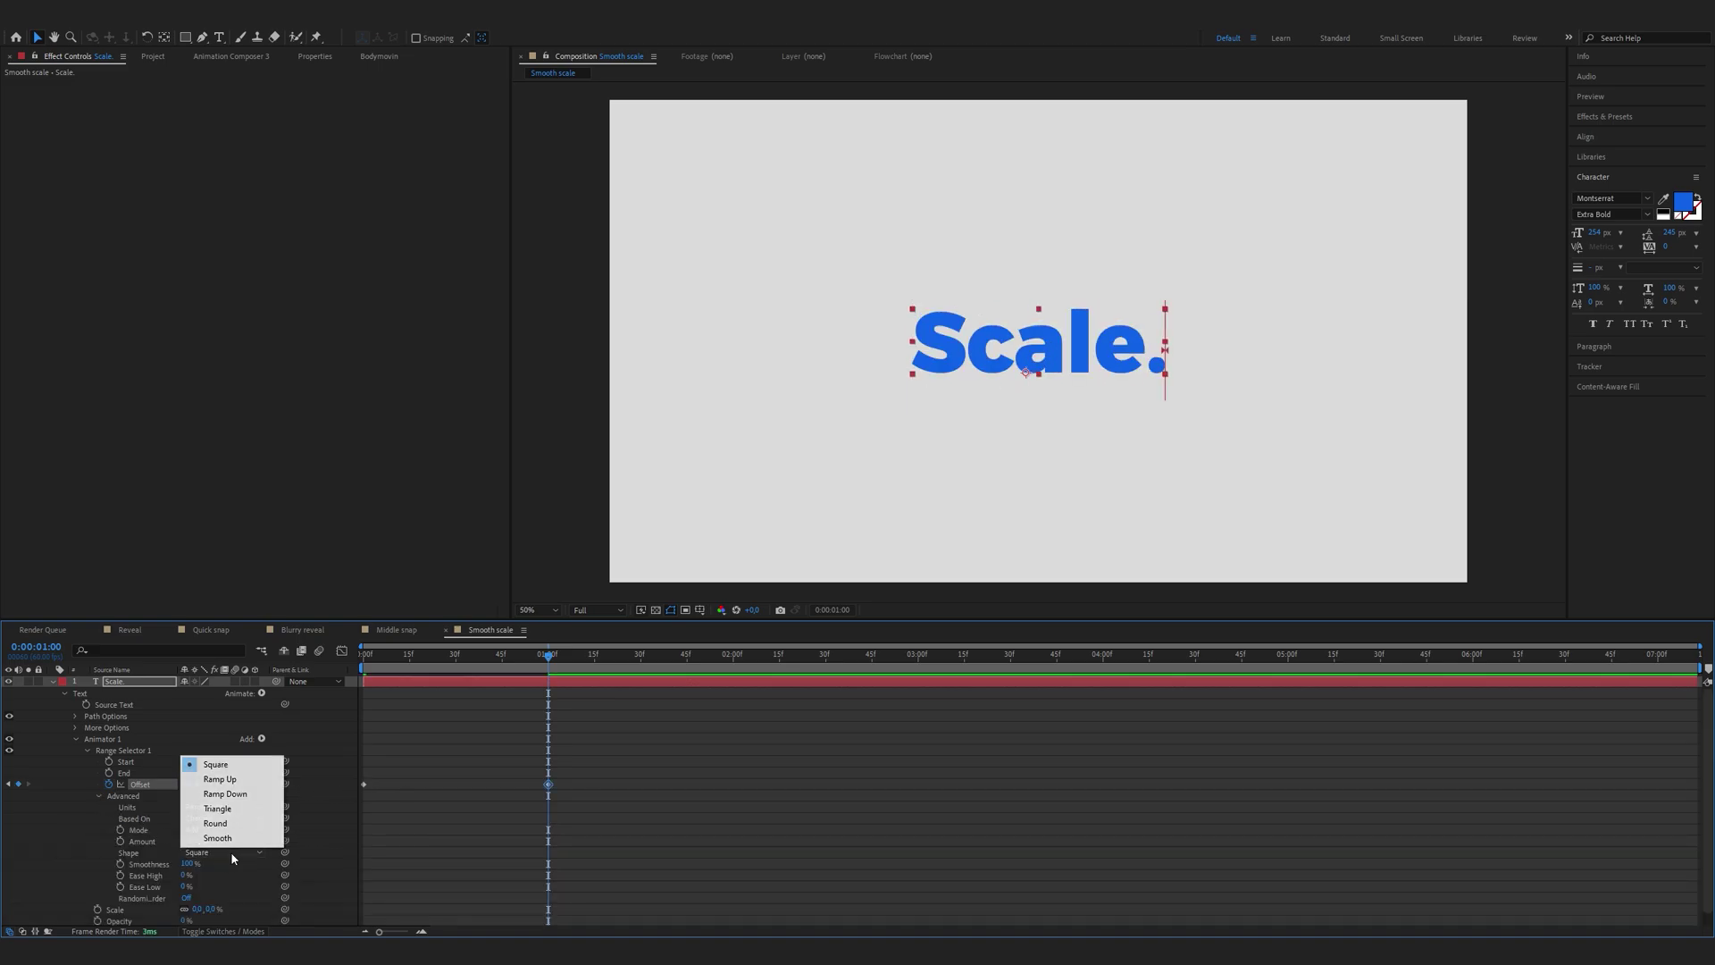
{"action": "left_click", "coordinate": [210, 810]}
{"action": "left_click", "coordinate": [189, 864]}
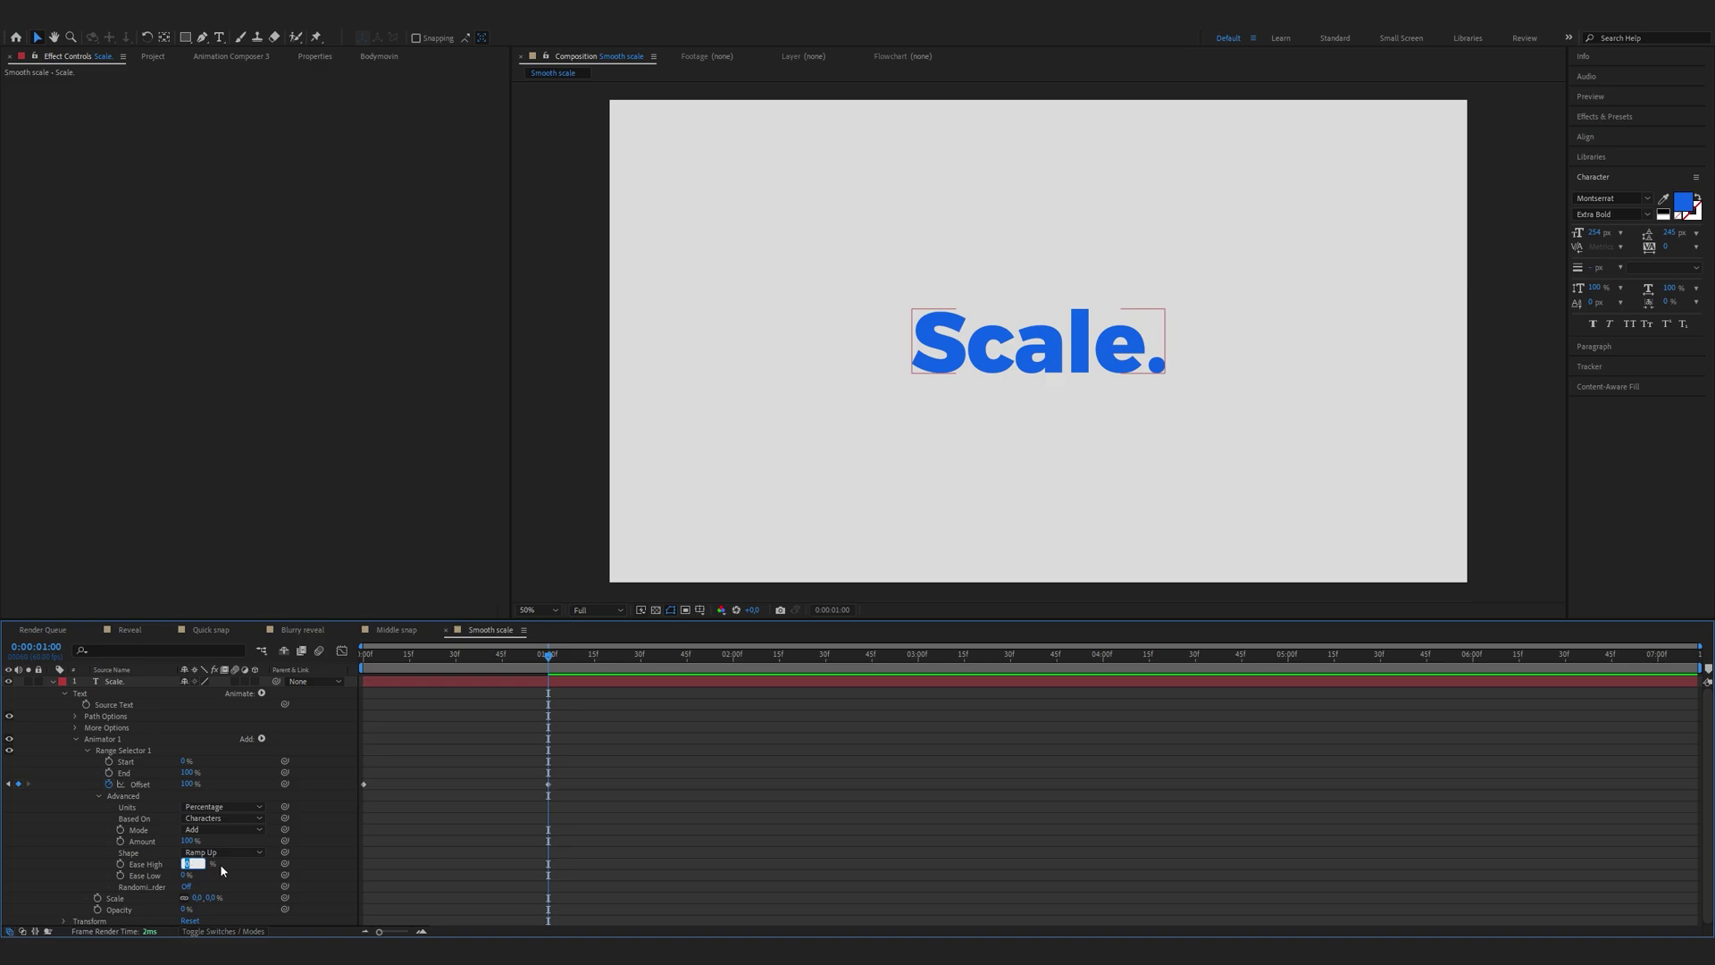
{"action": "type", "text": "30"}
{"action": "left_click", "coordinate": [184, 875]}
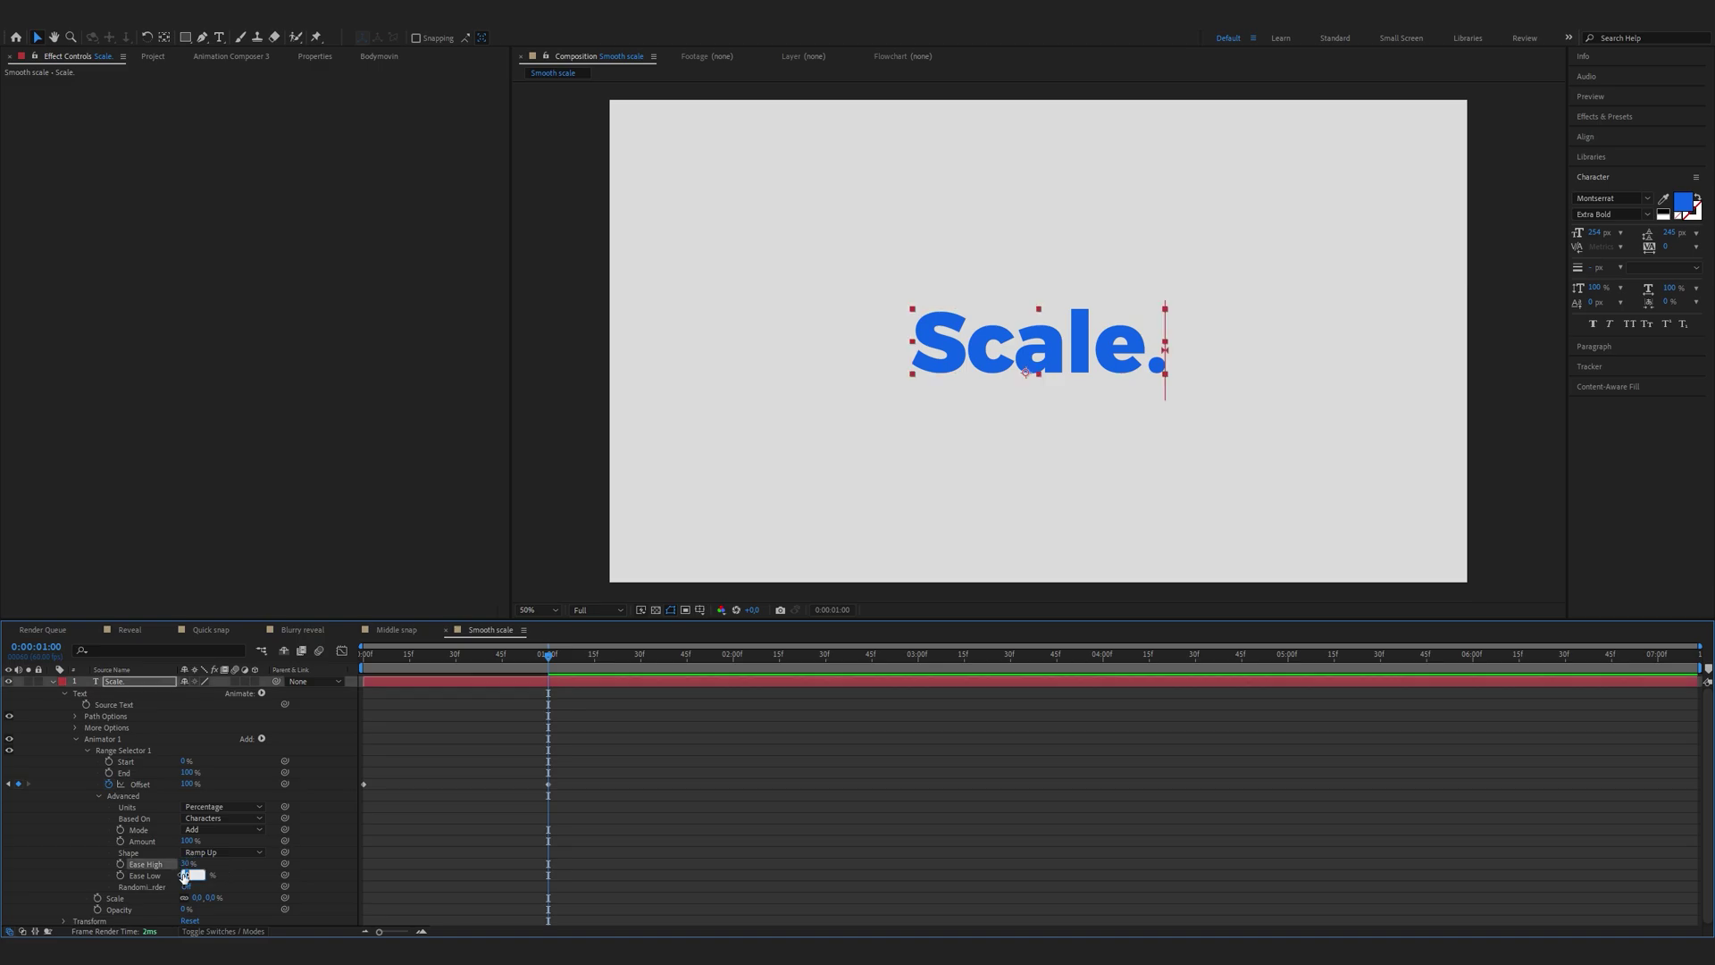
Apply Easy Ease to both Offset keyframes and preview the animation up to one second.
{"action": "left_click_drag", "start_coordinate": [640, 815], "coordinate": [364, 754]}
{"action": "right_click", "coordinate": [363, 784]}
{"action": "mouse_move", "coordinate": [443, 774]}
{"action": "left_click", "coordinate": [581, 813]}
{"action": "key", "text": "n"}
{"action": "key", "text": "Home"}
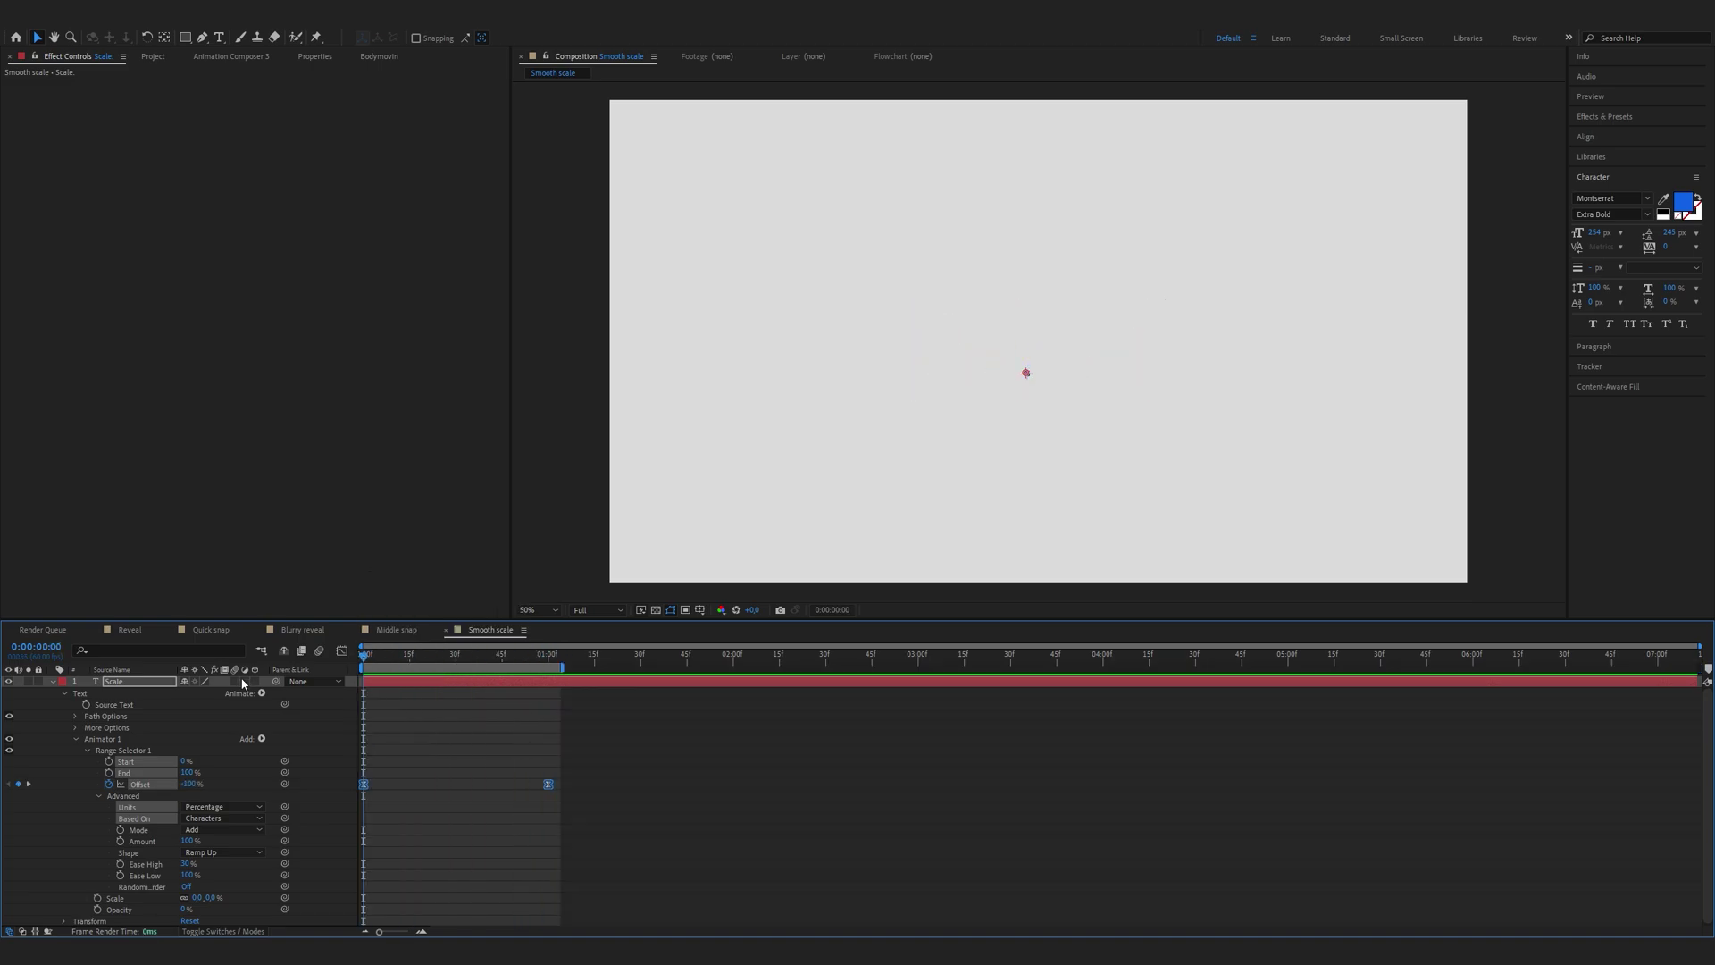
{"action": "key", "text": "space"}
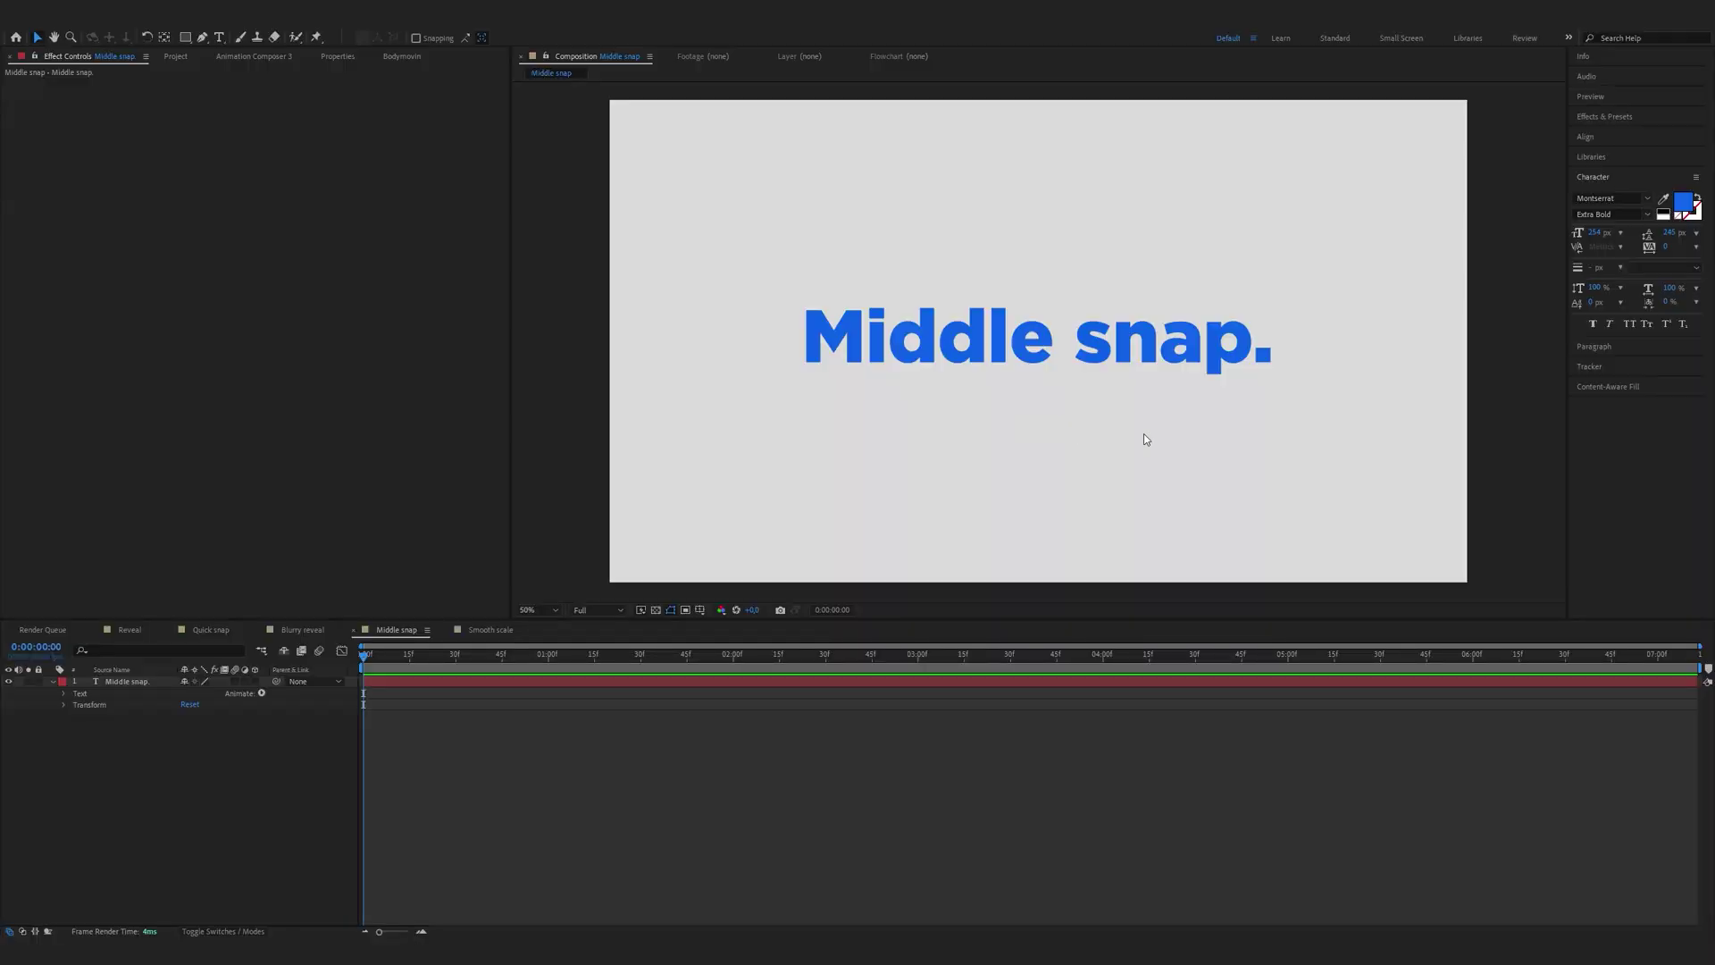
Add a Tracking and Opacity animator to Middle snap., setting Tracking Amount to -115.
{"action": "left_click", "coordinate": [261, 693]}
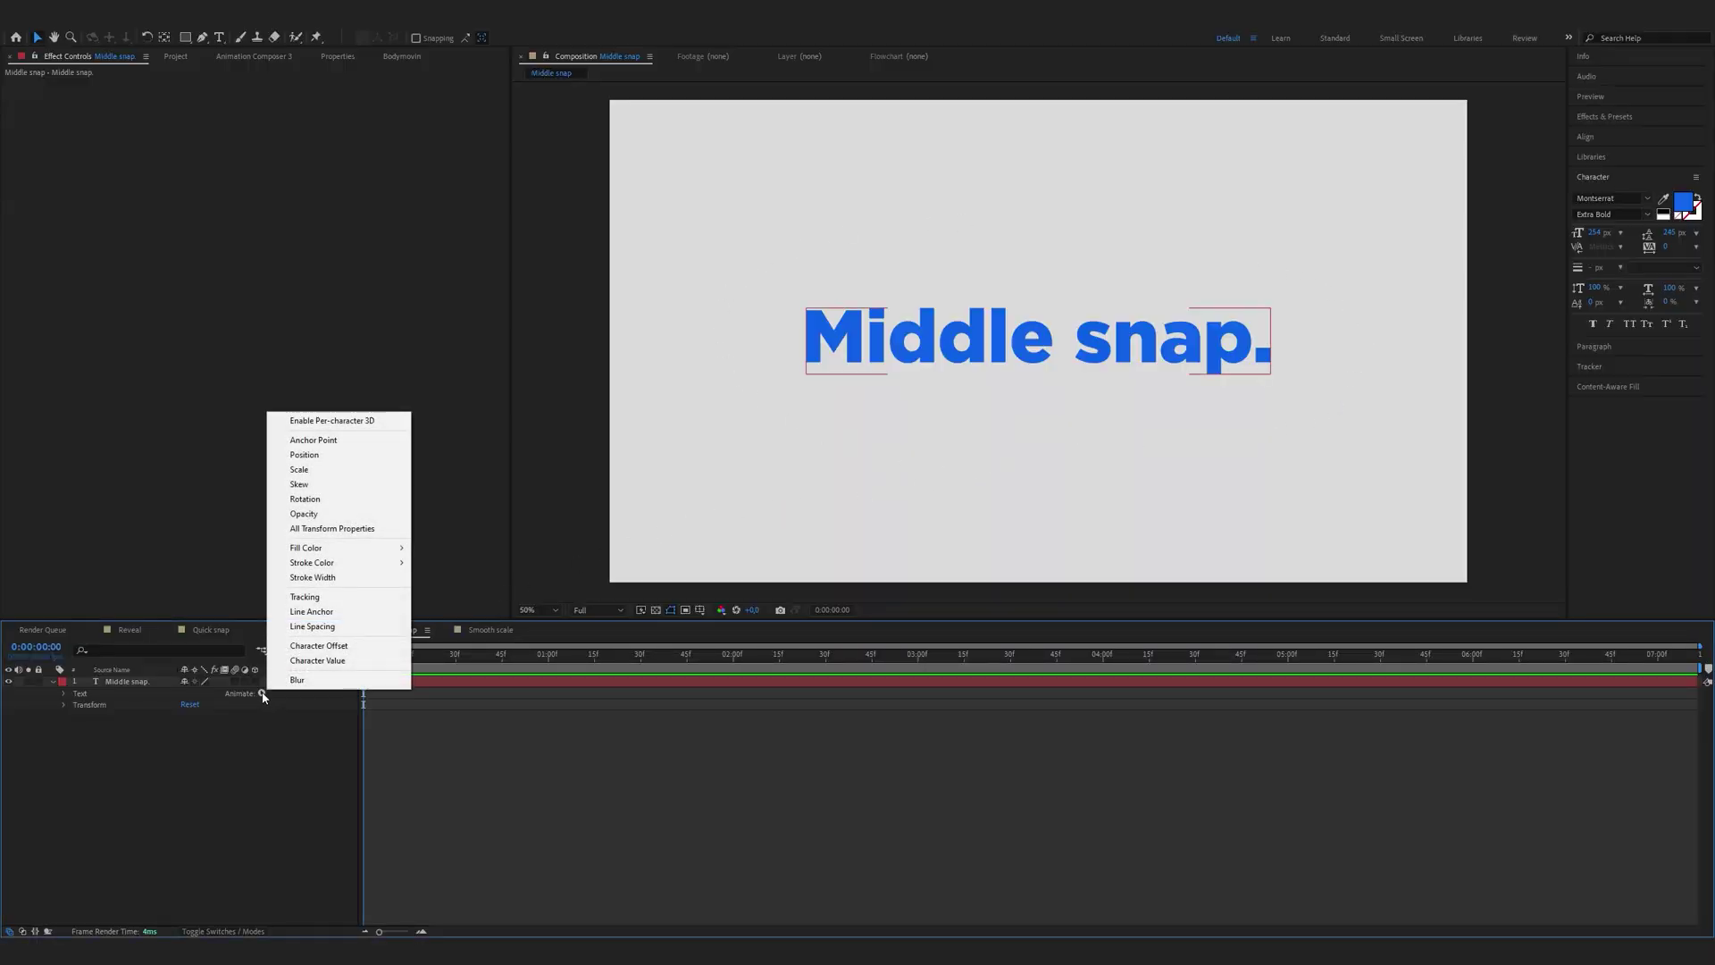
{"action": "left_click", "coordinate": [334, 599]}
{"action": "left_click", "coordinate": [262, 739]}
{"action": "mouse_move", "coordinate": [326, 741]}
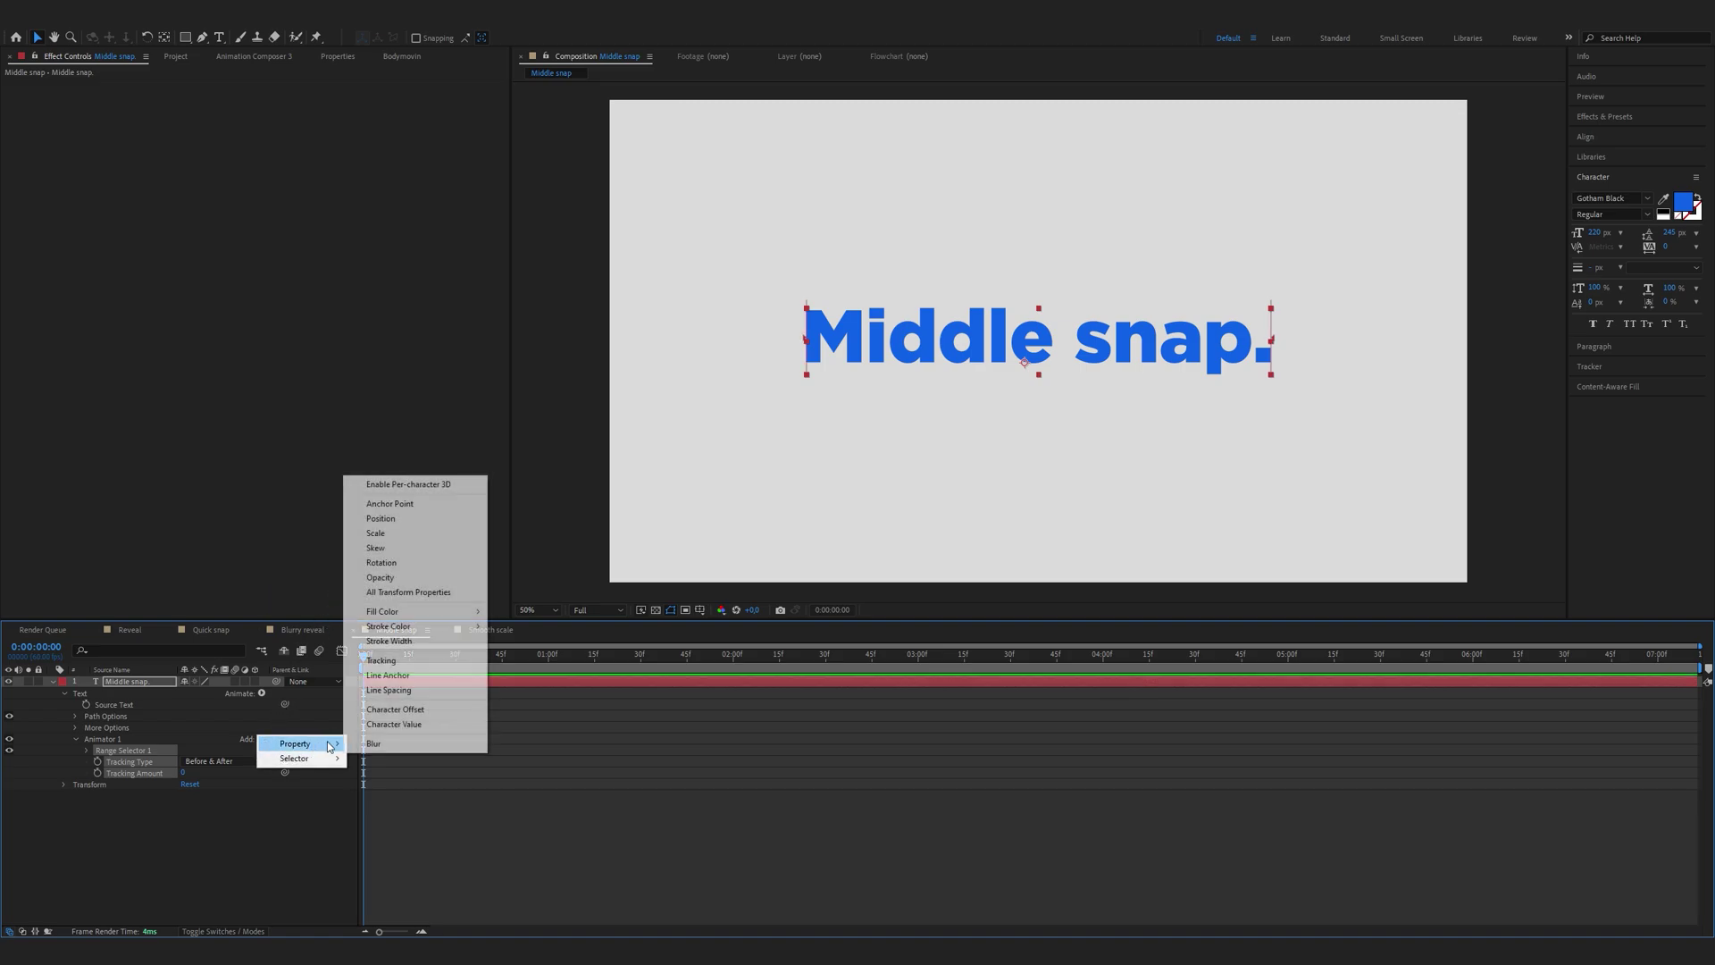
{"action": "left_click", "coordinate": [425, 578]}
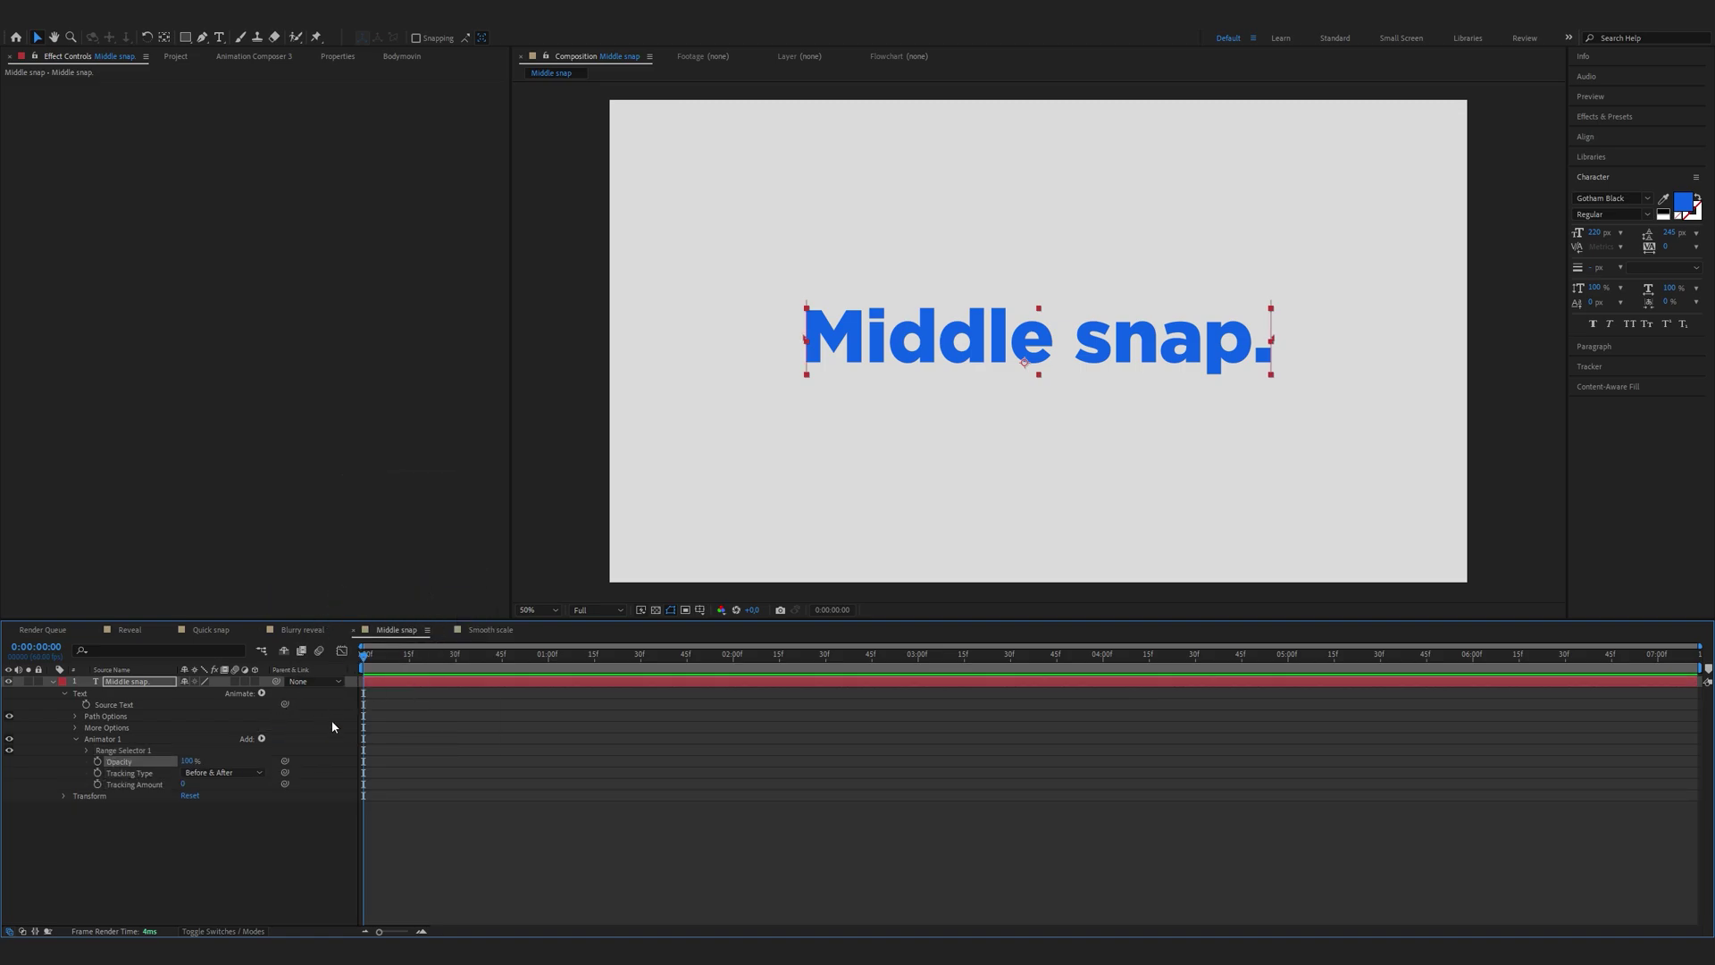
{"action": "left_click_drag", "start_coordinate": [183, 786], "coordinate": [63, 773]}
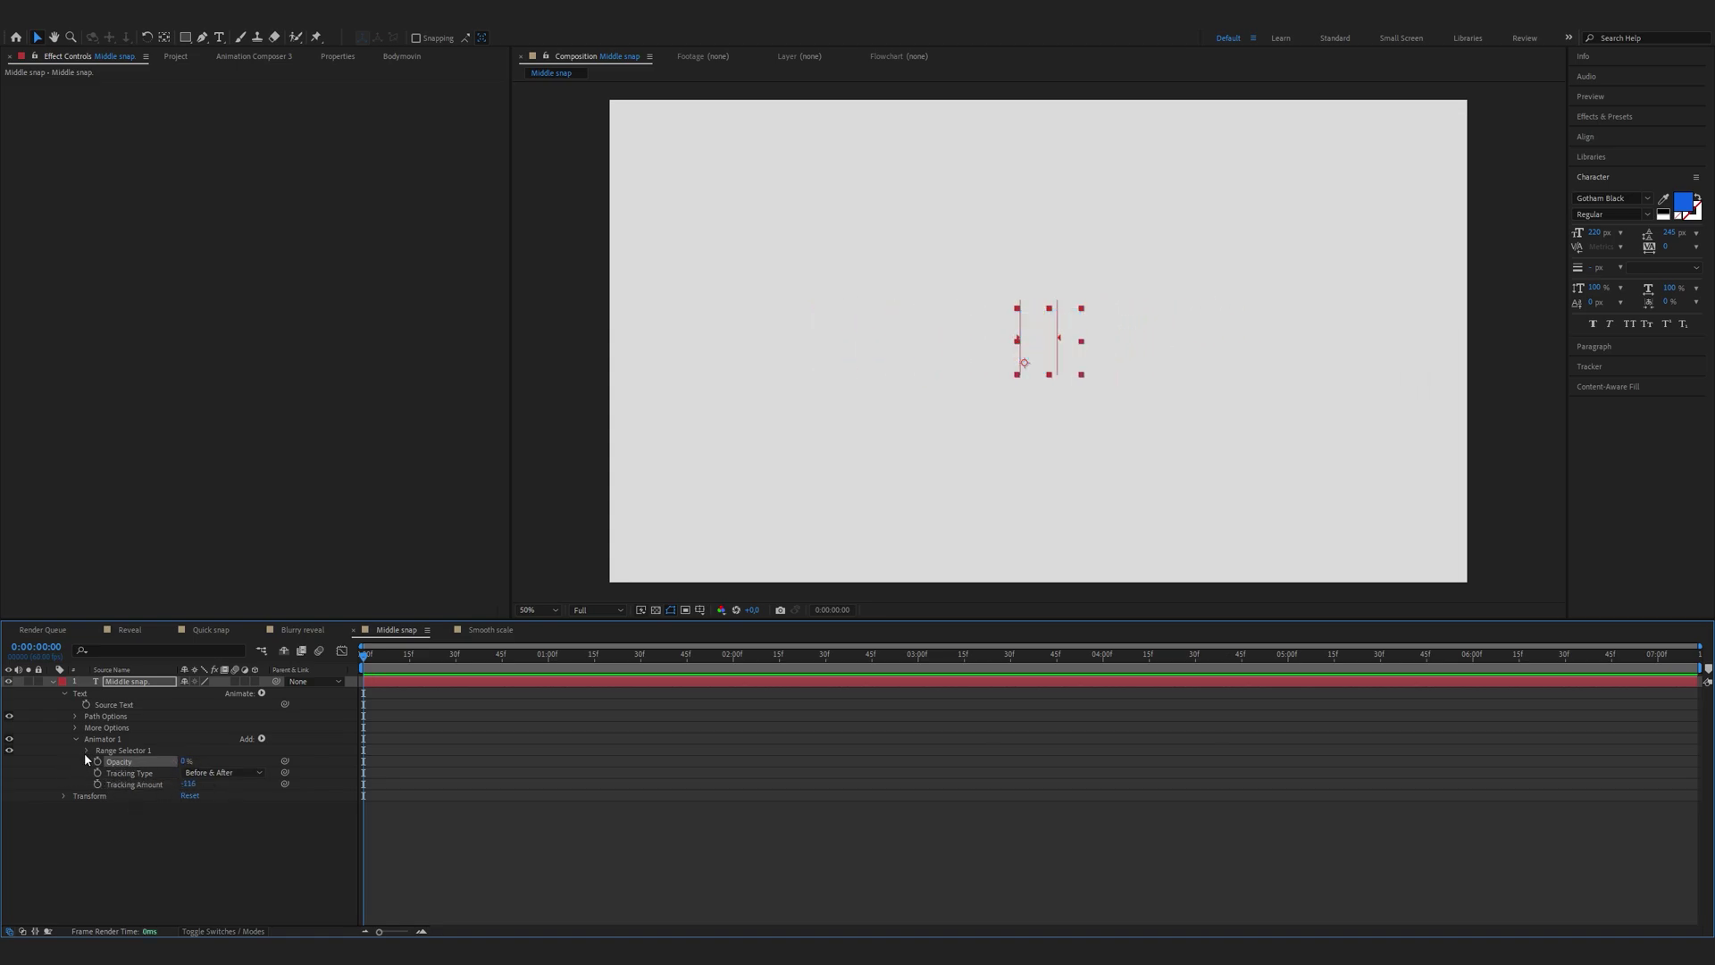
Keyframe the range Start at 0% on frame 0 and 100% at one second, preview, and select both keyframes.
{"action": "left_click", "coordinate": [86, 751]}
{"action": "left_click", "coordinate": [109, 762]}
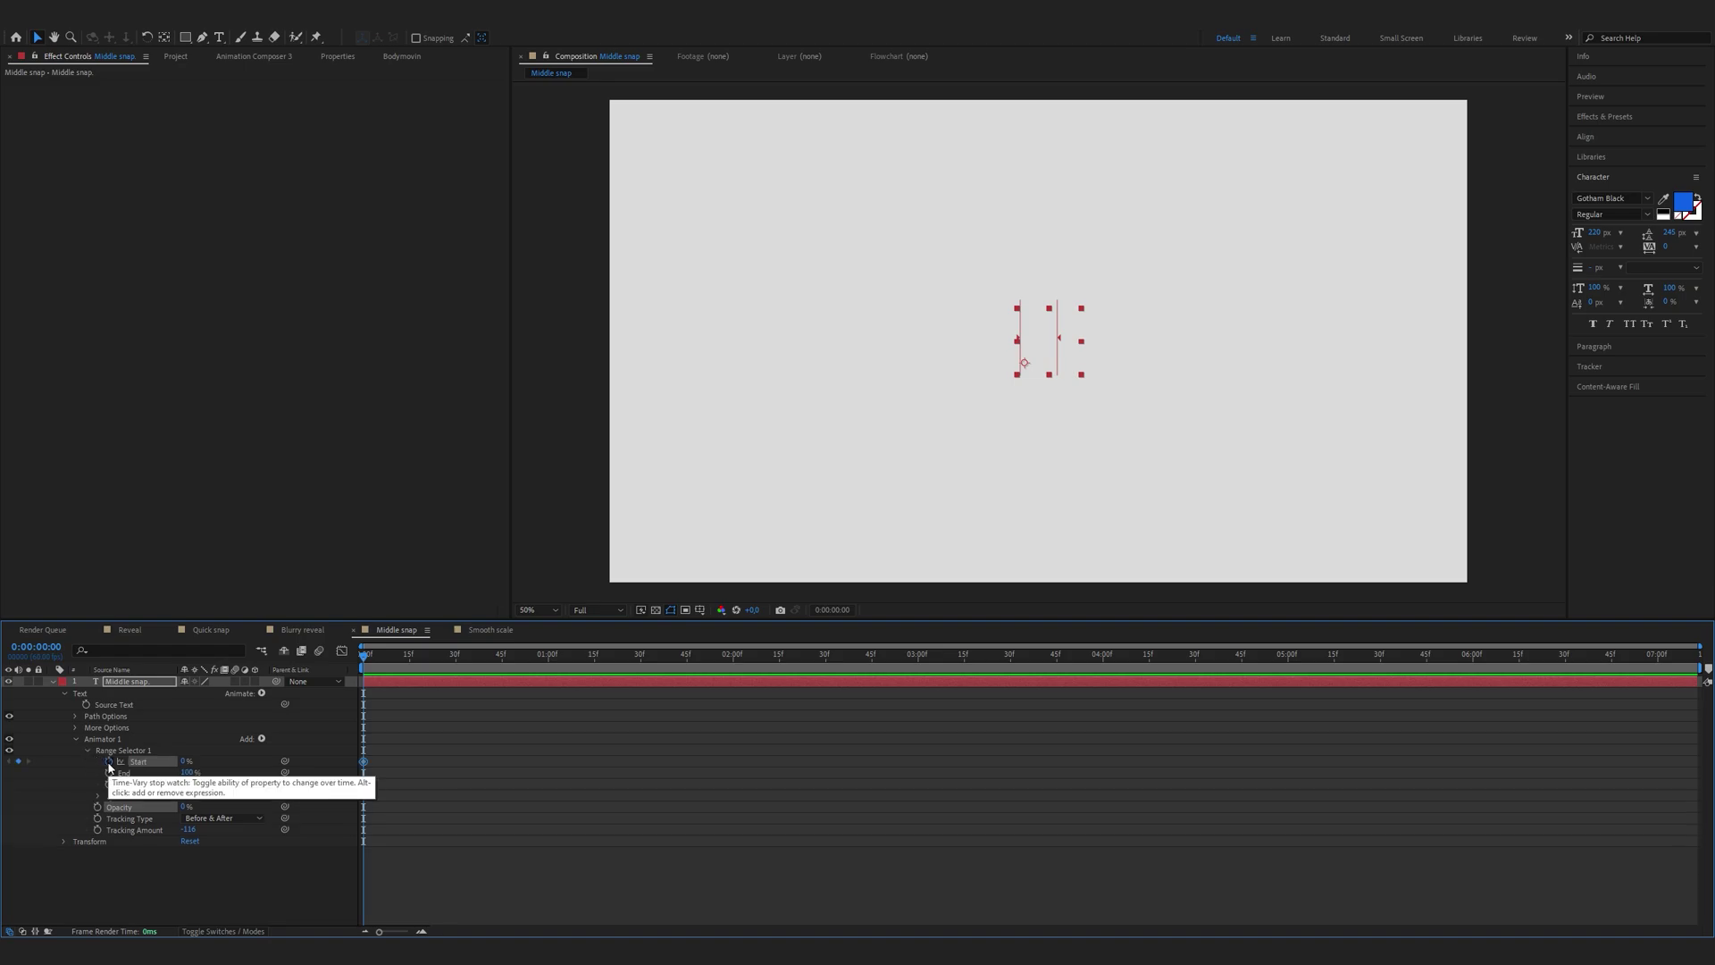
{"action": "left_click_drag", "start_coordinate": [363, 653], "coordinate": [549, 657]}
{"action": "left_click_drag", "start_coordinate": [182, 764], "coordinate": [271, 764]}
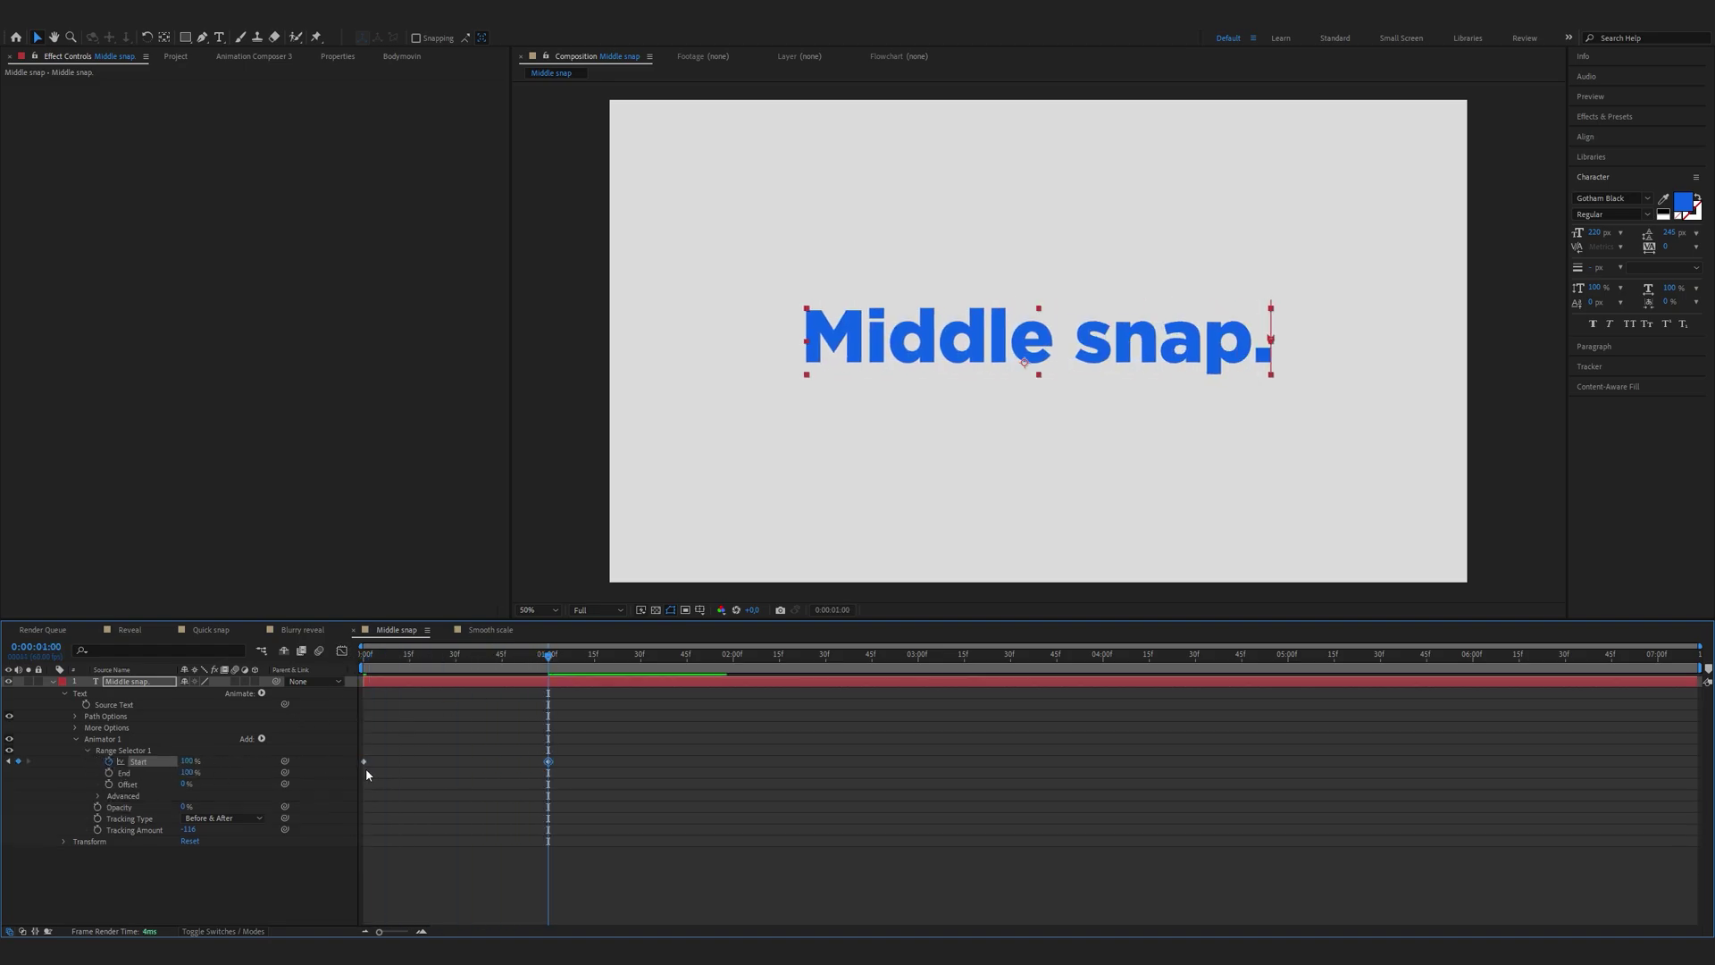
{"action": "key", "text": "space"}
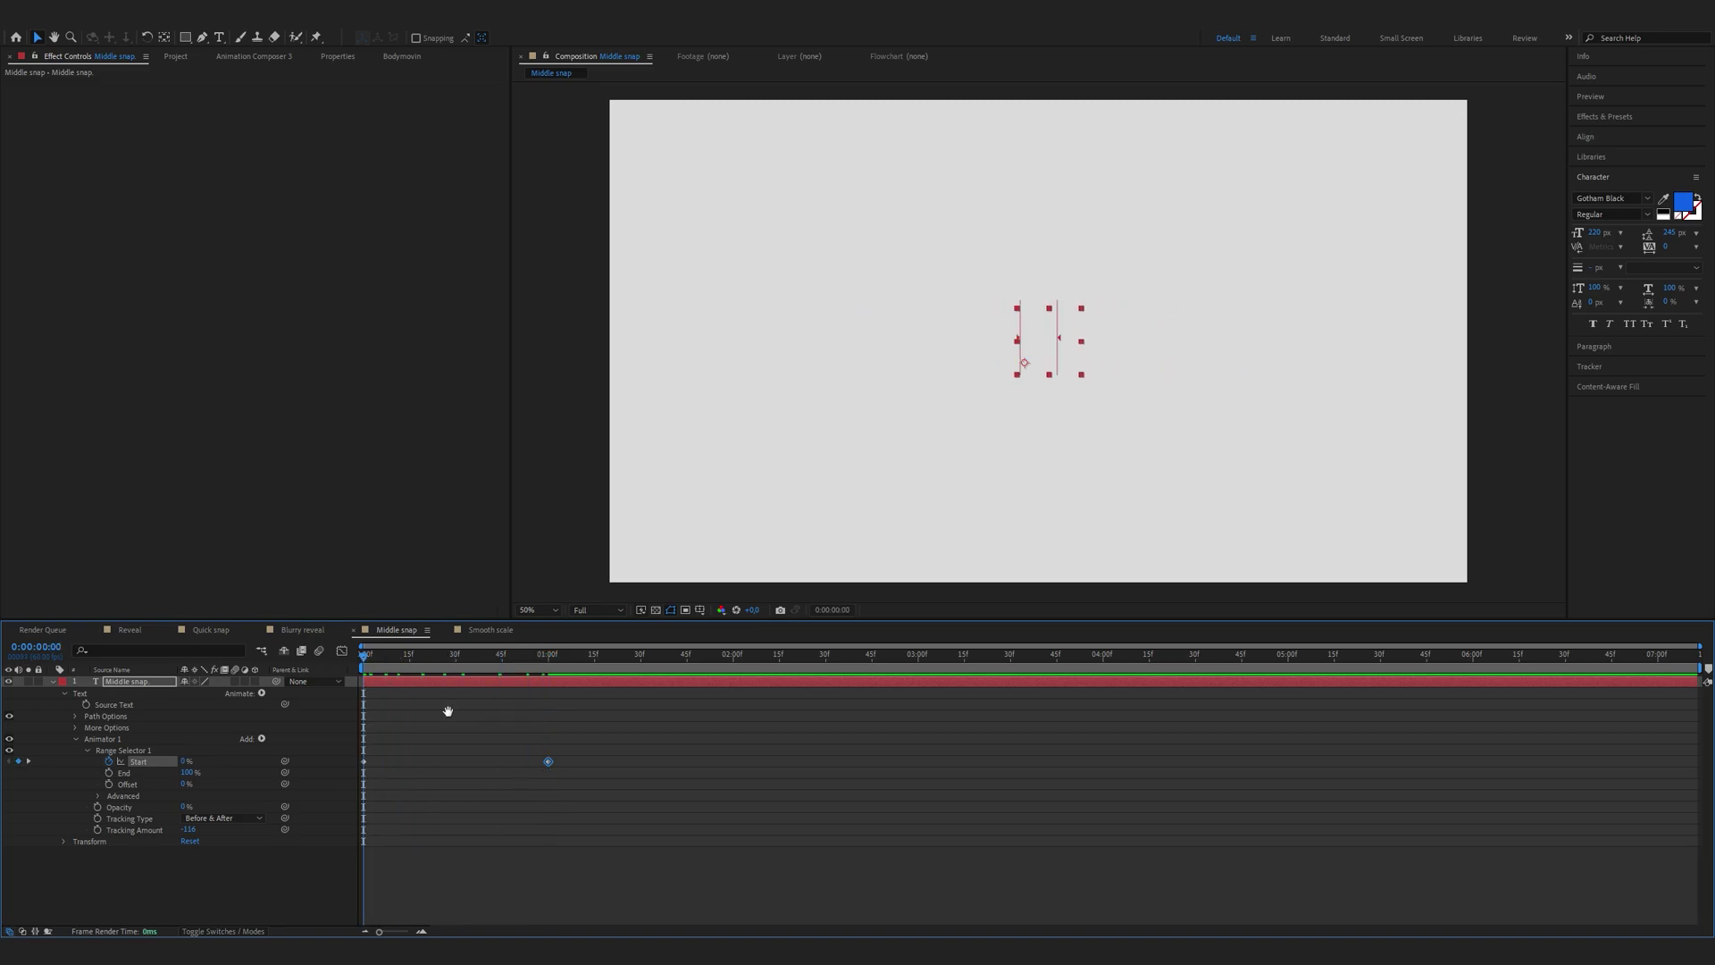
{"action": "key", "text": "space"}
{"action": "left_click_drag", "start_coordinate": [587, 786], "coordinate": [363, 721]}
Apply Easy Ease to the Start keyframes and drag the first keyframe's influence to about 92% in the Graph Editor.
{"action": "right_click", "coordinate": [548, 765]}
{"action": "mouse_move", "coordinate": [649, 752]}
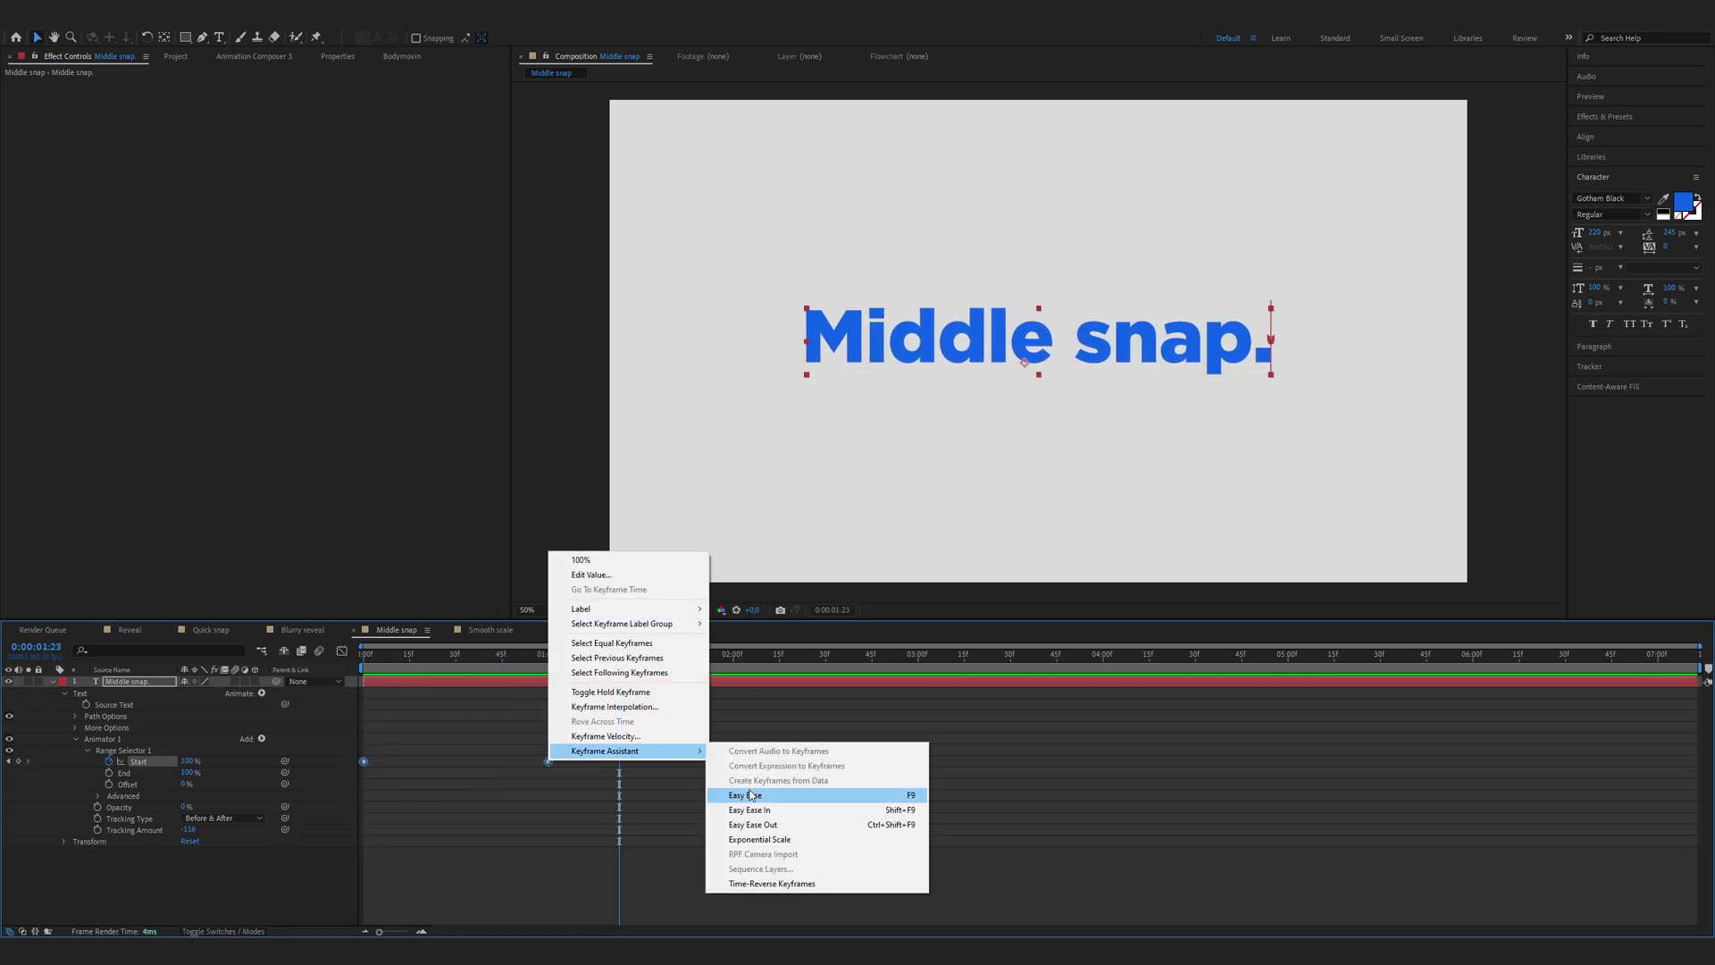
{"action": "left_click", "coordinate": [750, 796]}
{"action": "left_click", "coordinate": [347, 650]}
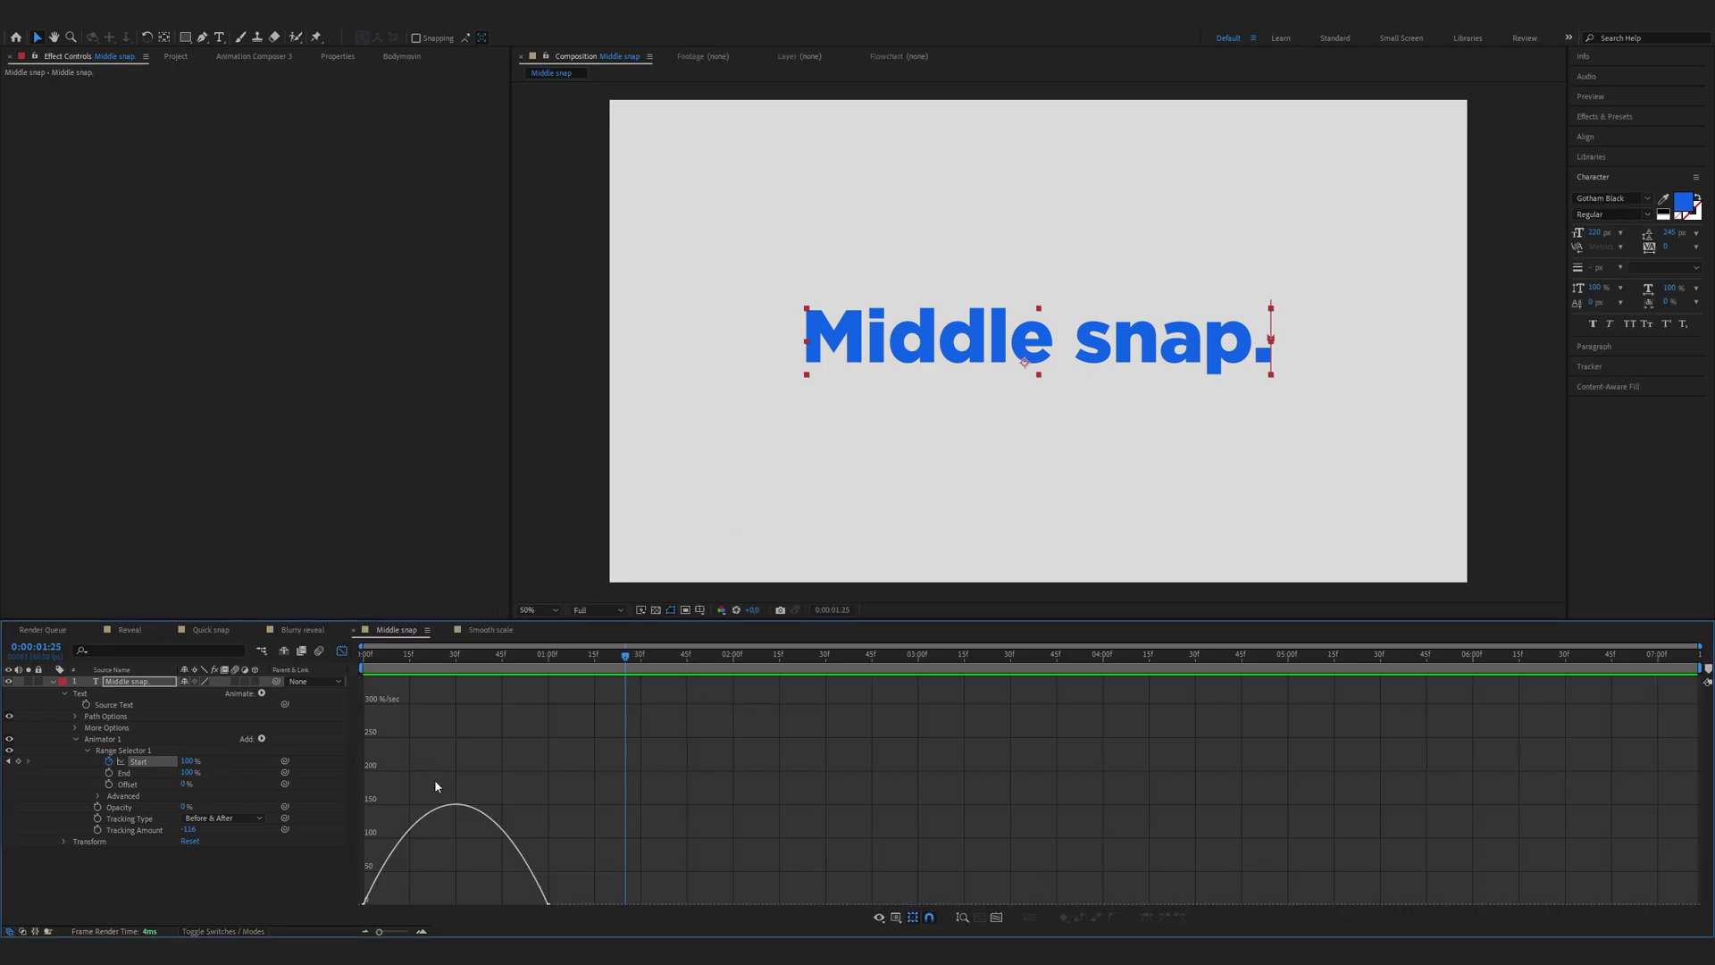
{"action": "left_click_drag", "start_coordinate": [396, 801], "coordinate": [463, 802]}
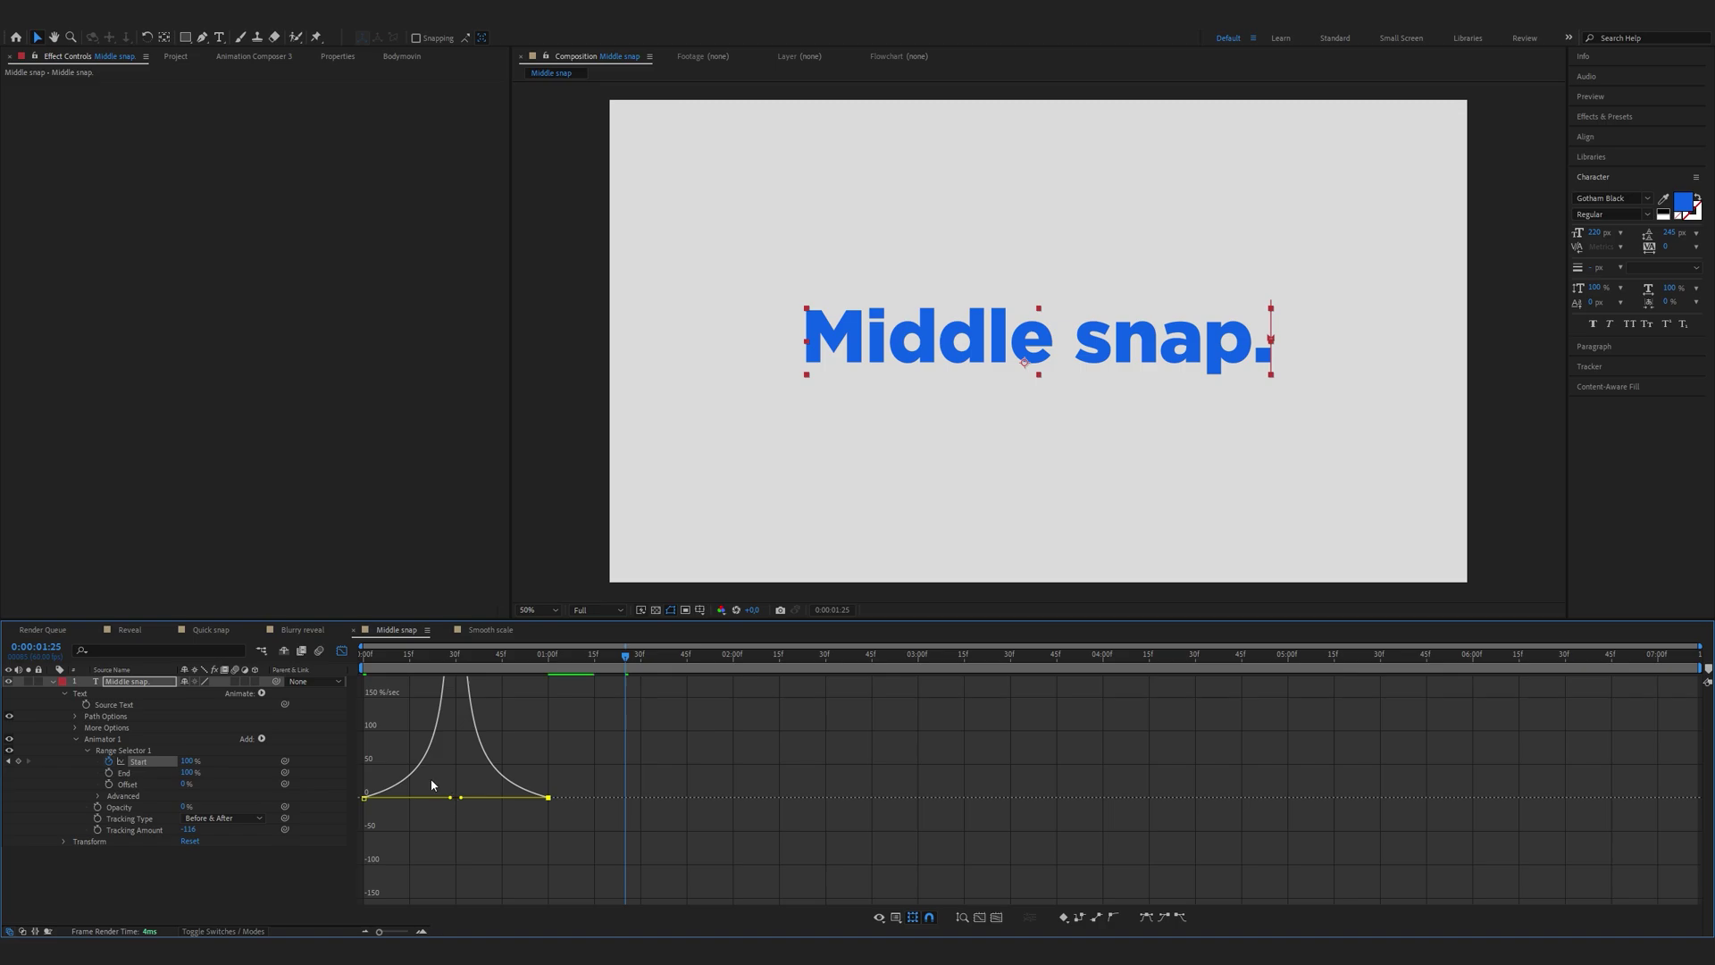
{"action": "left_click", "coordinate": [342, 650]}
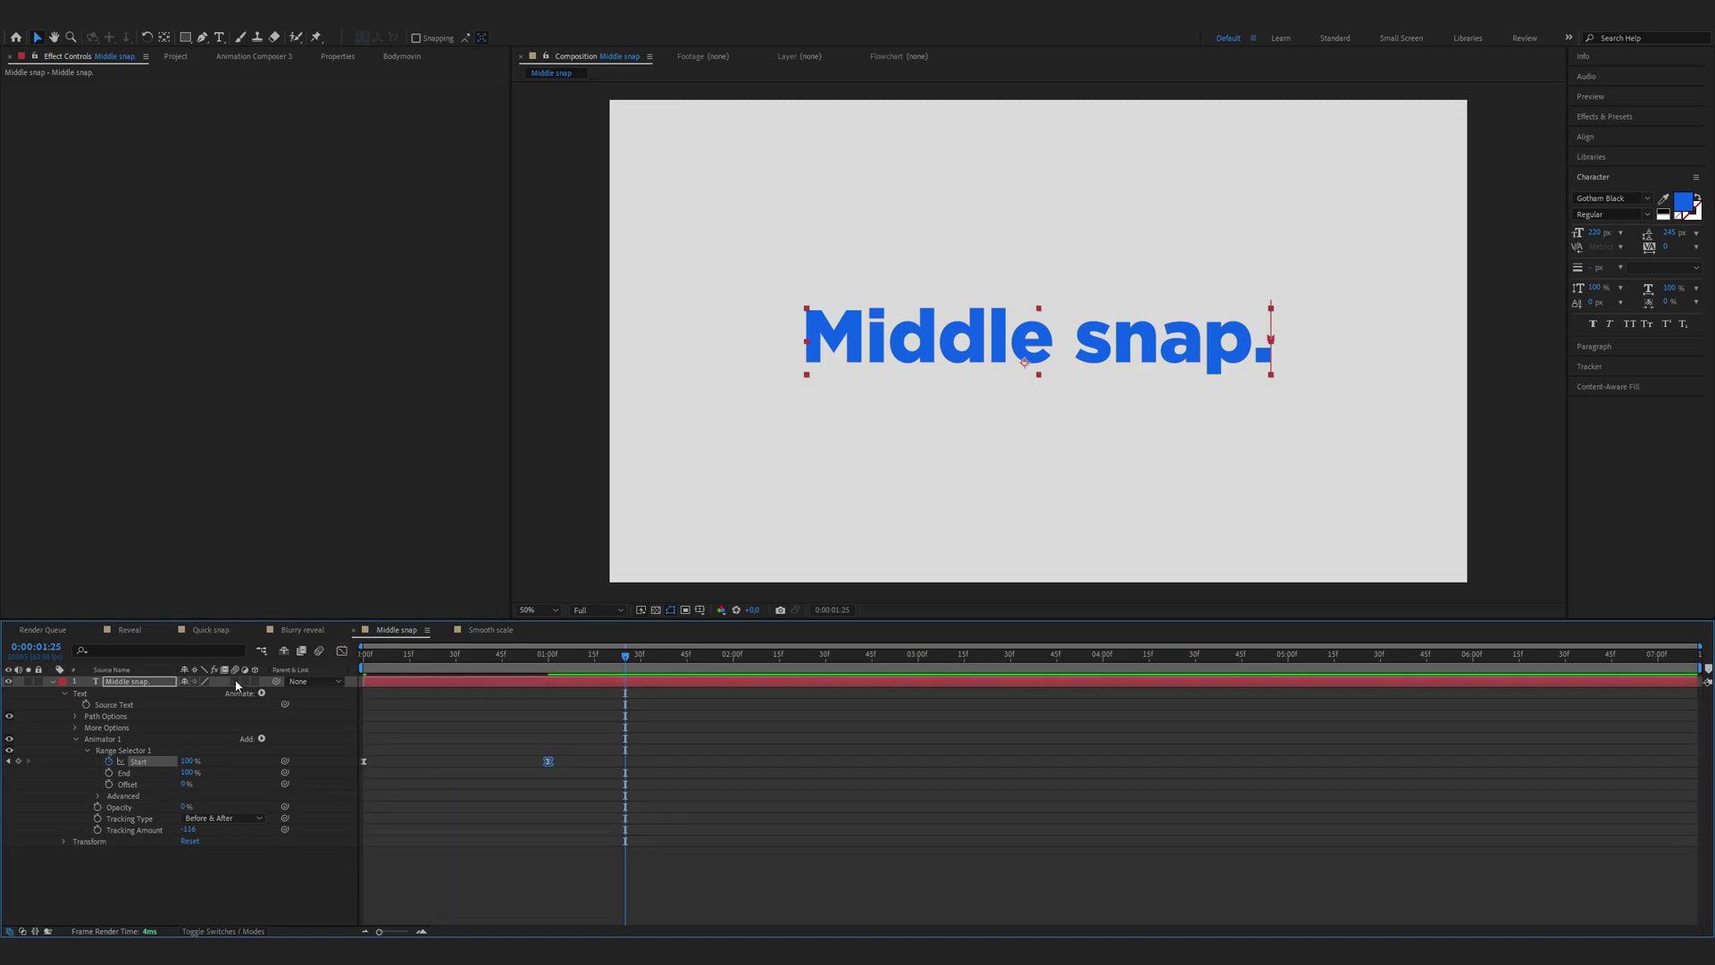
Add an Opacity animator to BLURRY REVEAL, keyframed from 0% at frame 0 to visible near 1:30.
{"action": "key", "text": "space"}
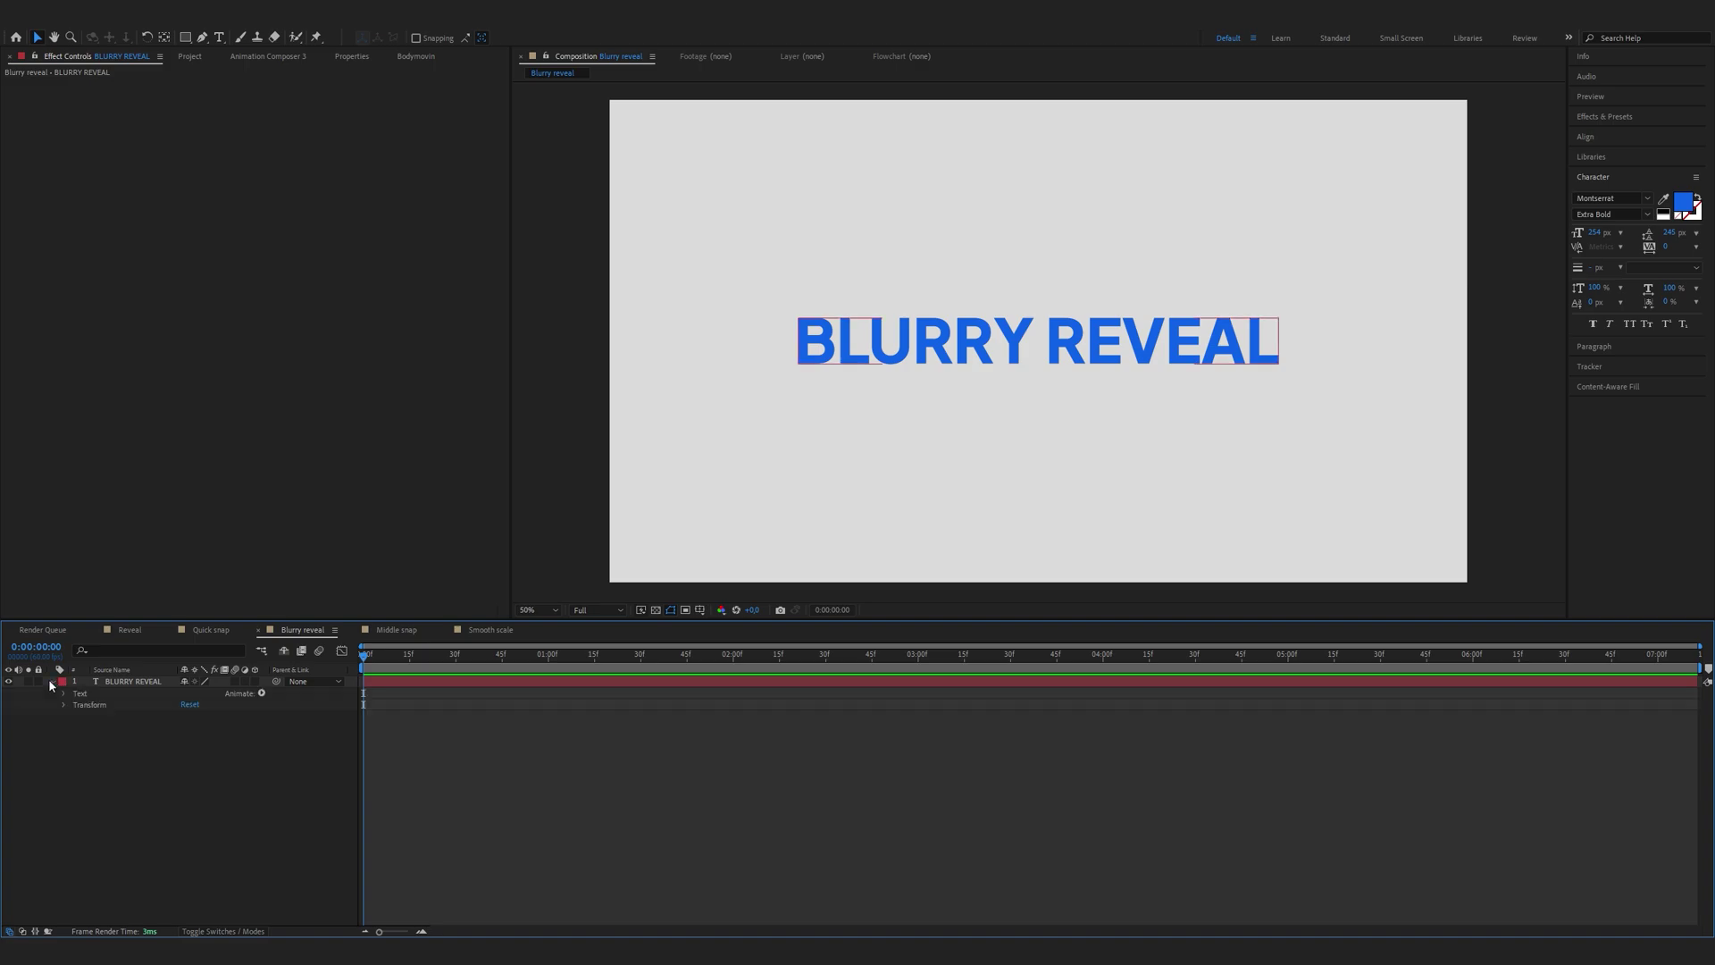
{"action": "left_click", "coordinate": [262, 693]}
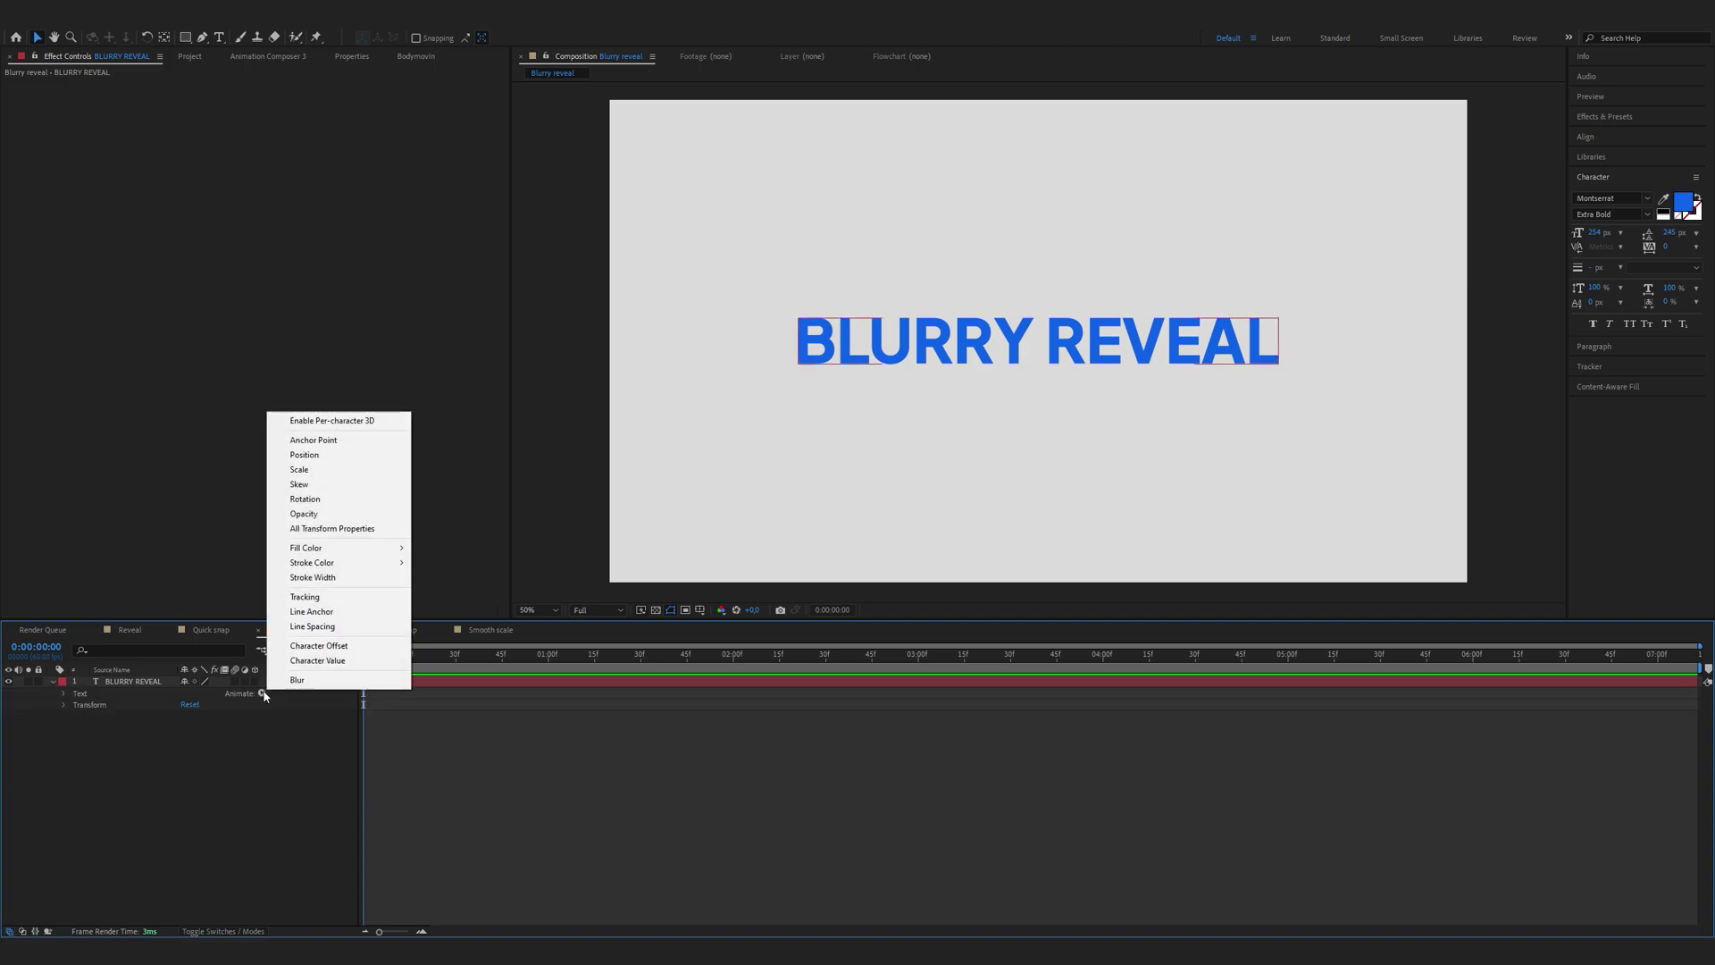
{"action": "left_click", "coordinate": [334, 517]}
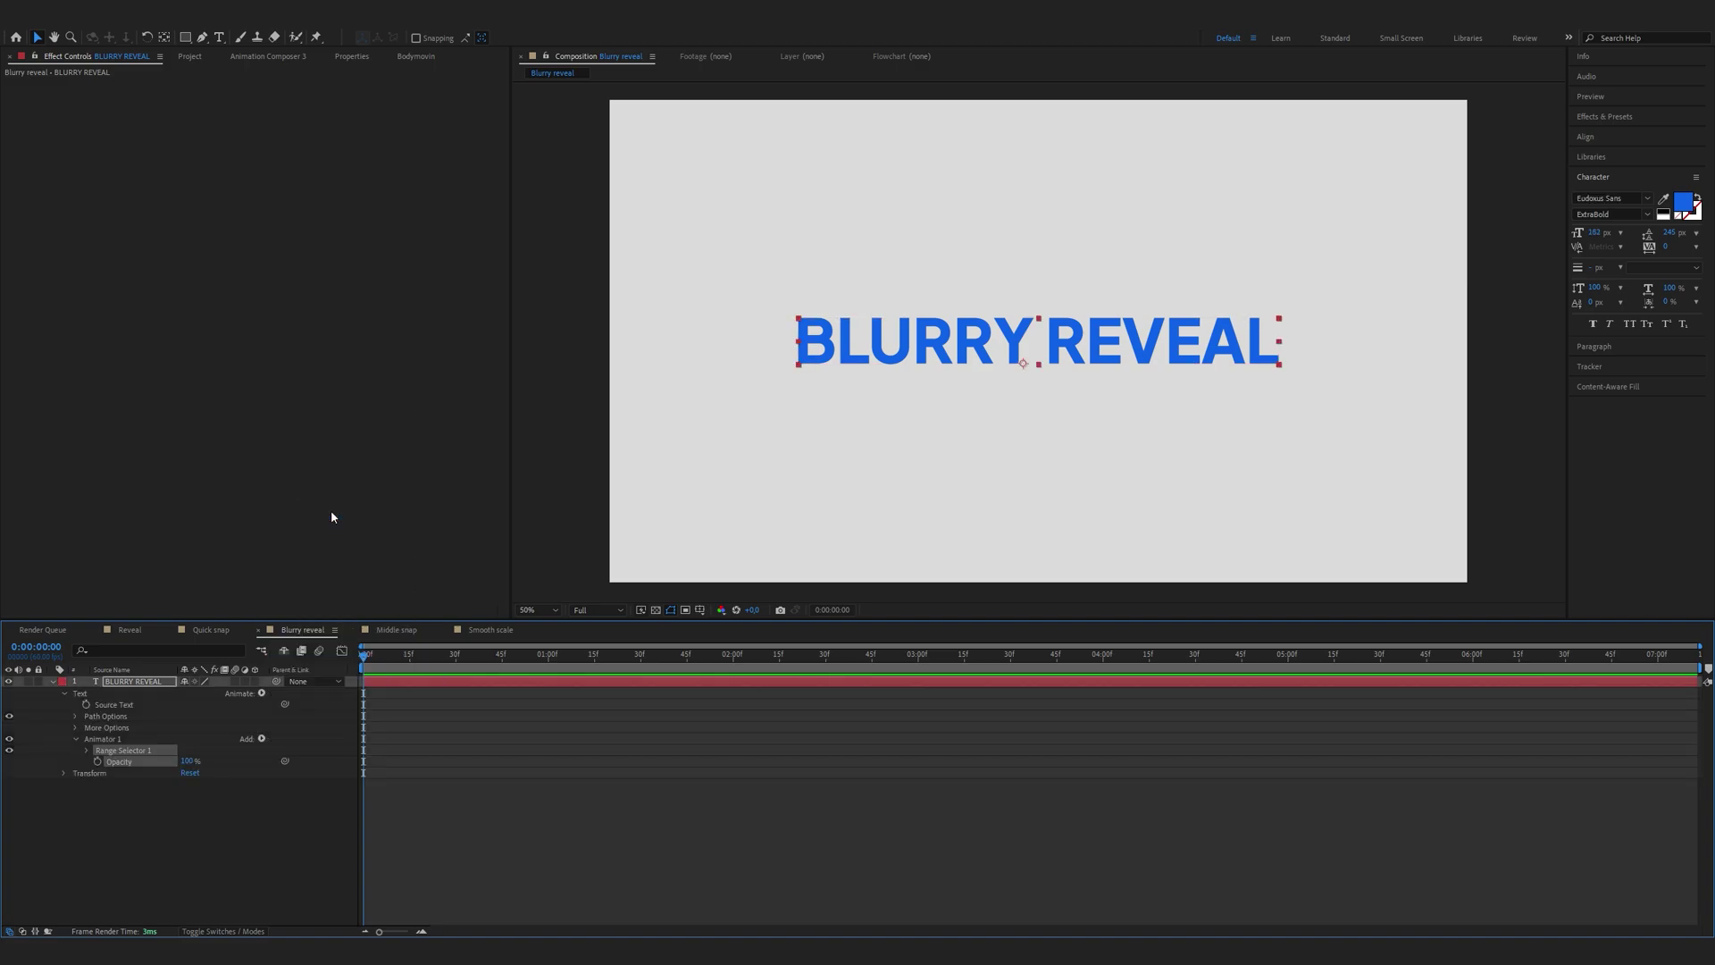
{"action": "left_click_drag", "start_coordinate": [187, 763], "coordinate": [86, 770]}
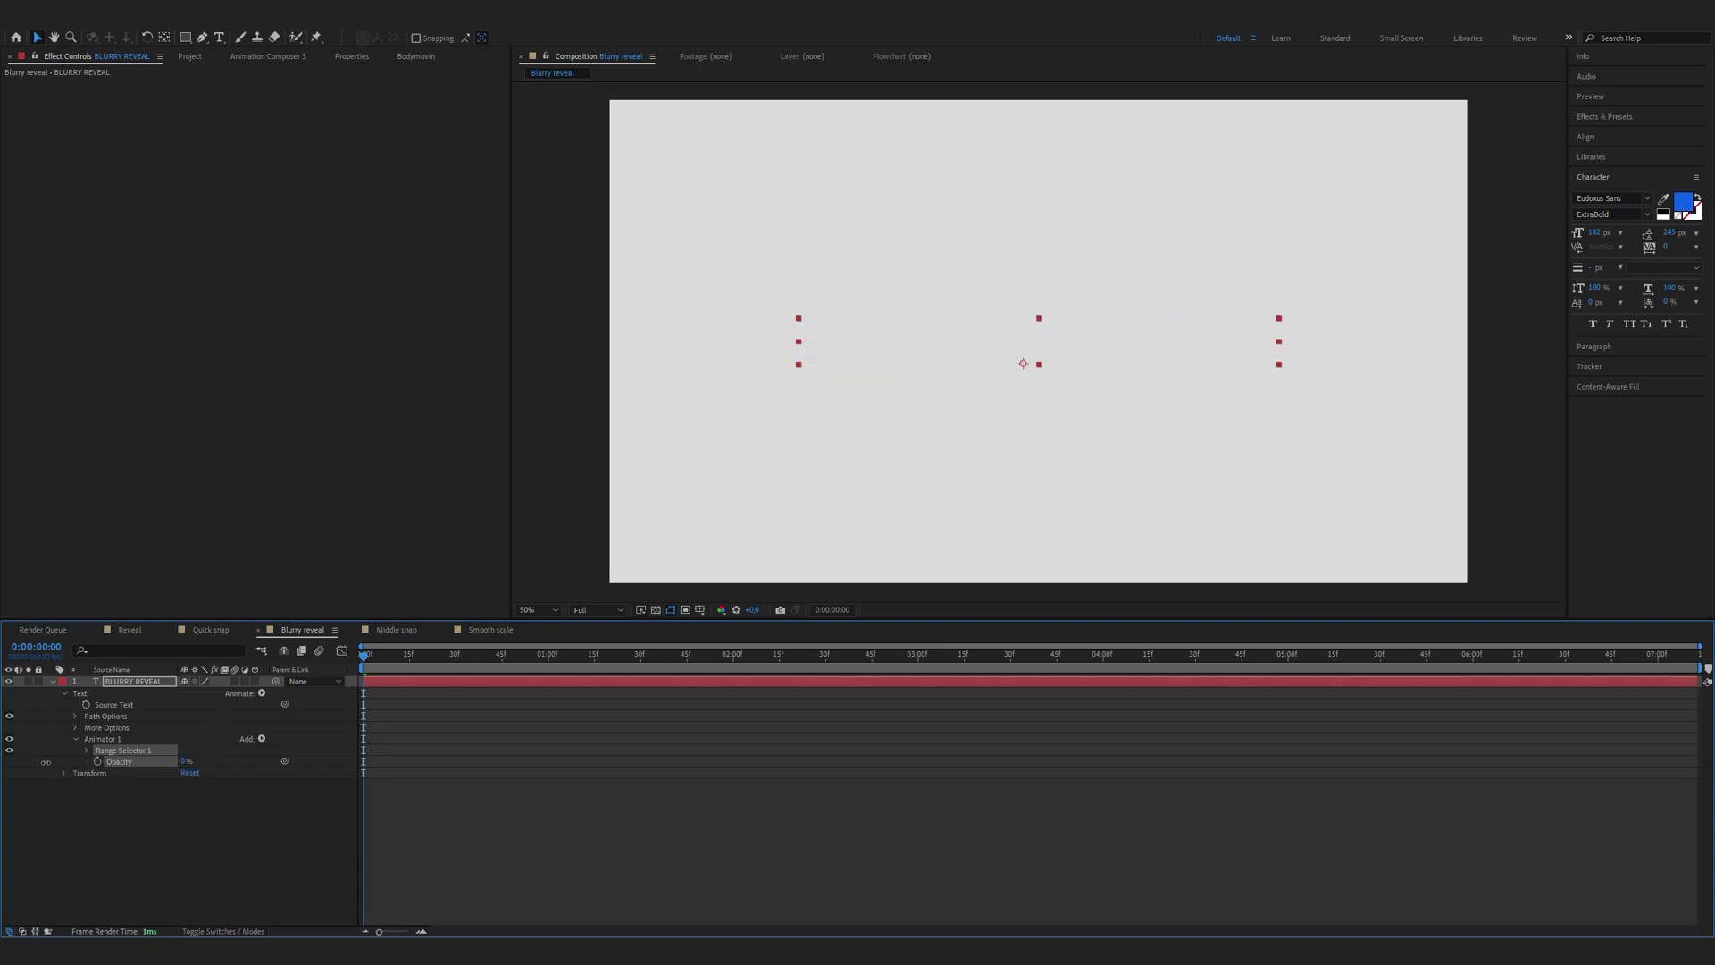
{"action": "left_click", "coordinate": [98, 762]}
{"action": "left_click_drag", "start_coordinate": [387, 661], "coordinate": [640, 676]}
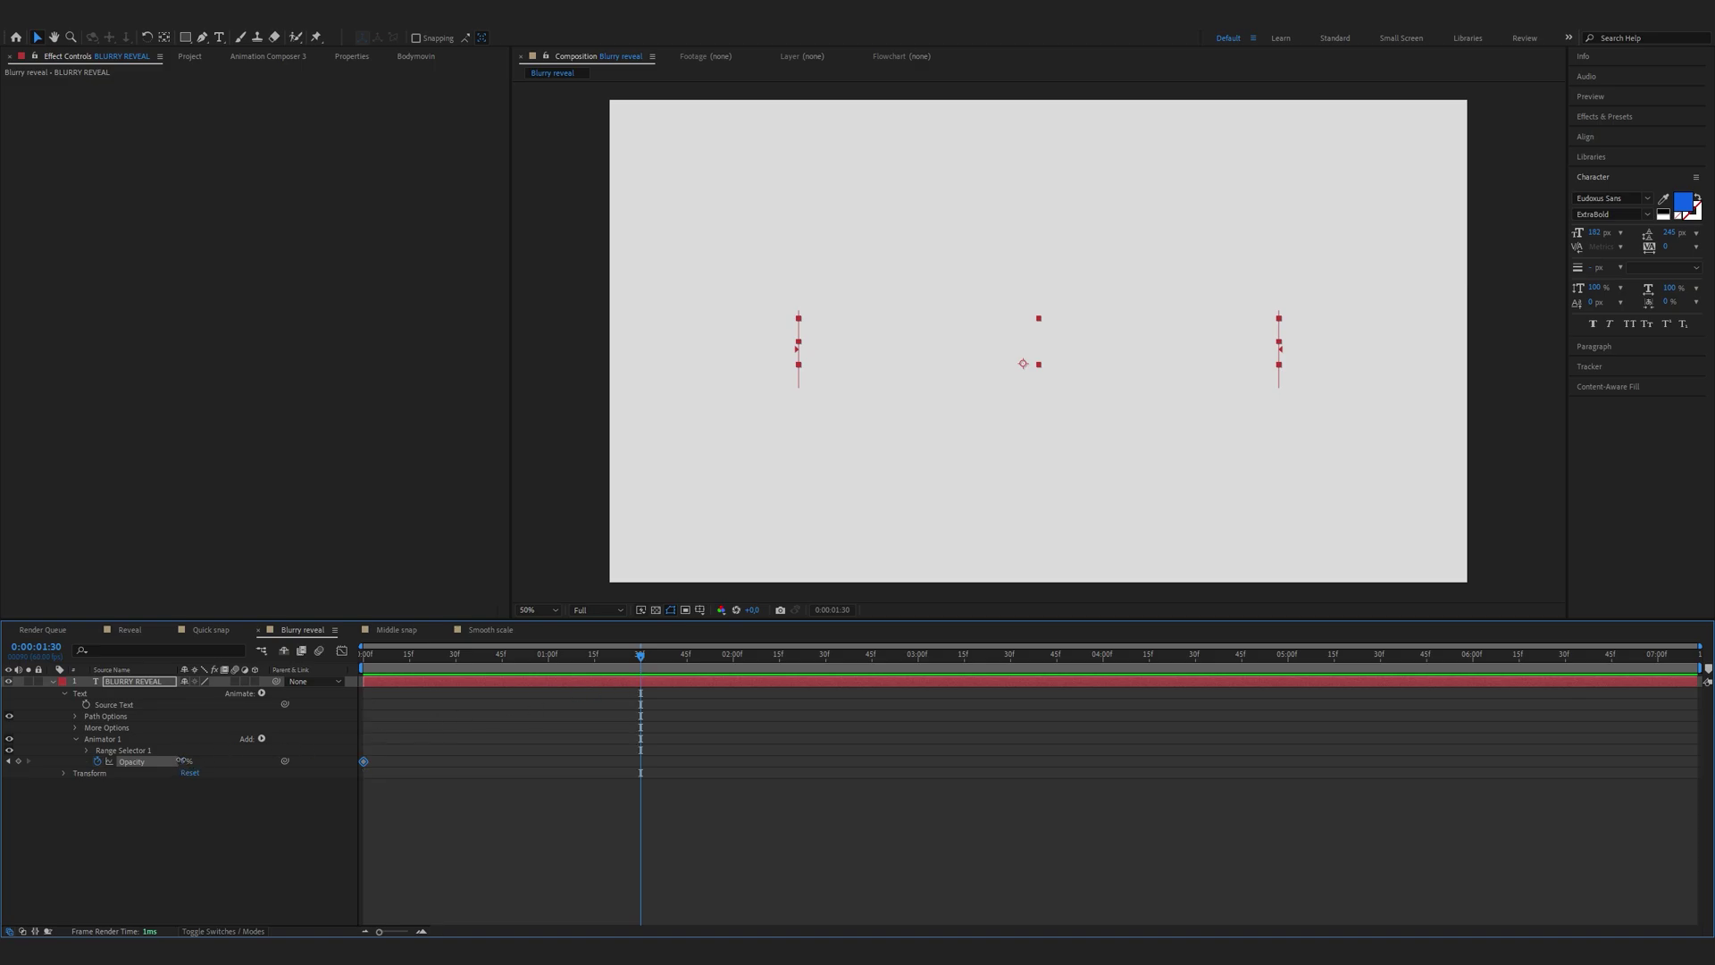
{"action": "left_click_drag", "start_coordinate": [182, 761], "coordinate": [223, 761]}
{"action": "left_click", "coordinate": [102, 739]}
Rename Animator 1 to A1 and add a second text animator controlling Blur.
{"action": "right_click", "coordinate": [126, 740]}
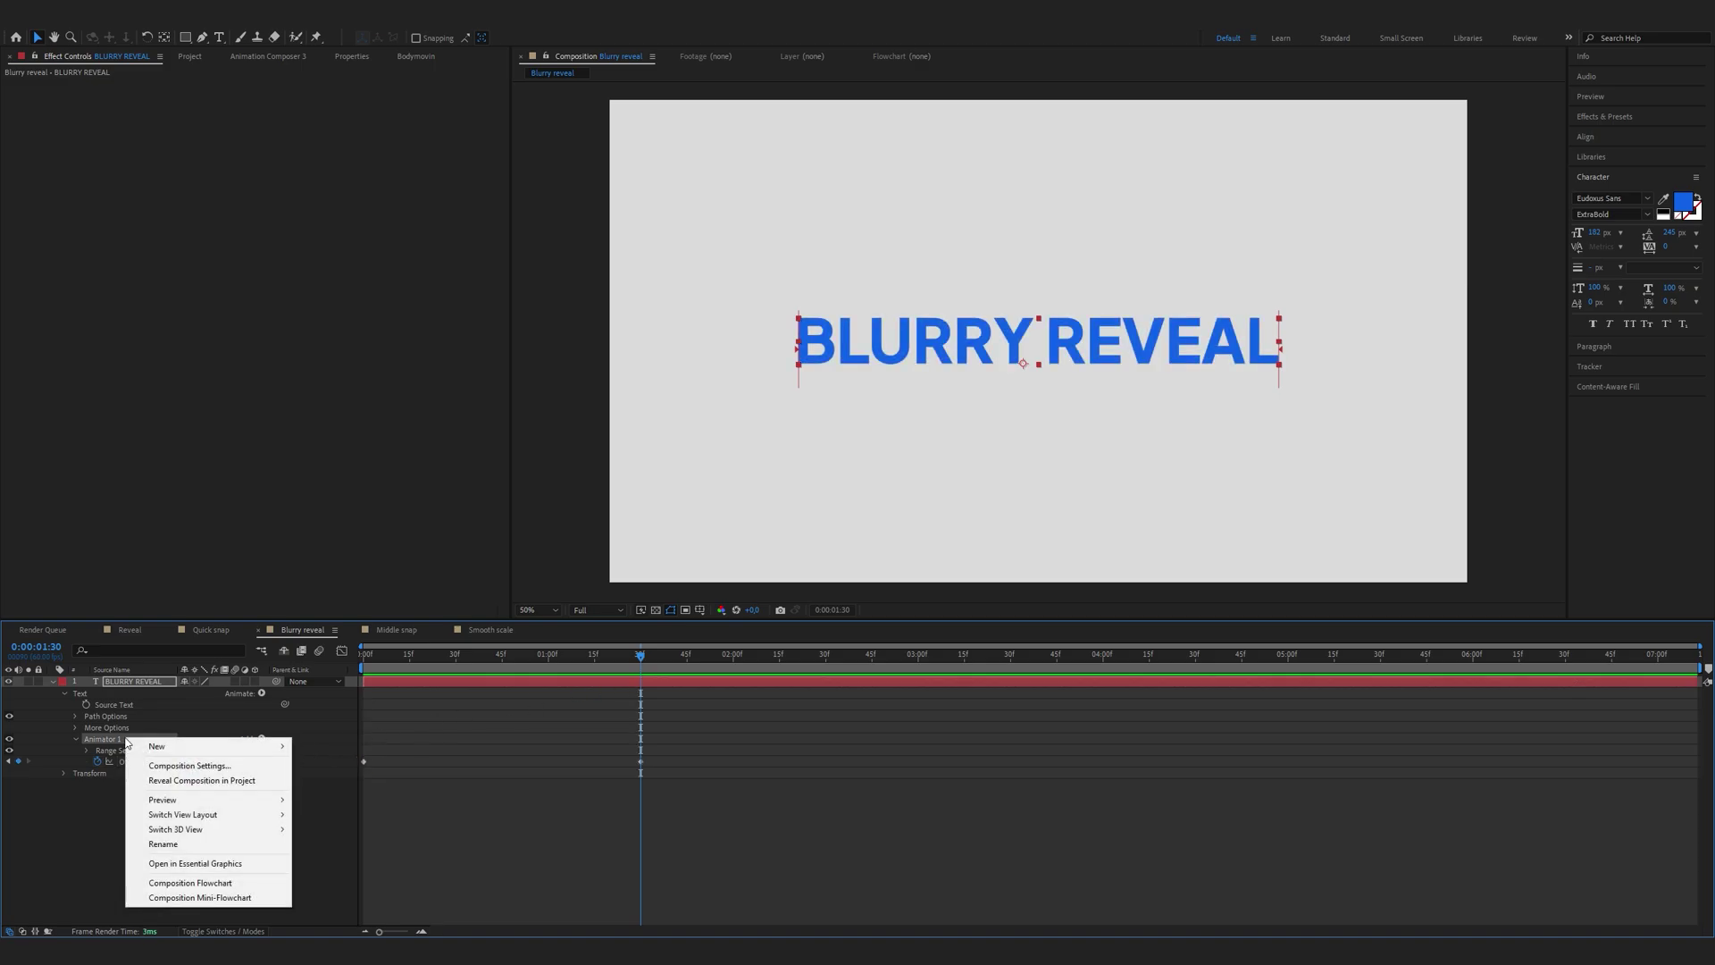
{"action": "left_click", "coordinate": [163, 844]}
{"action": "type", "text": "A1"}
{"action": "left_click", "coordinate": [183, 856]}
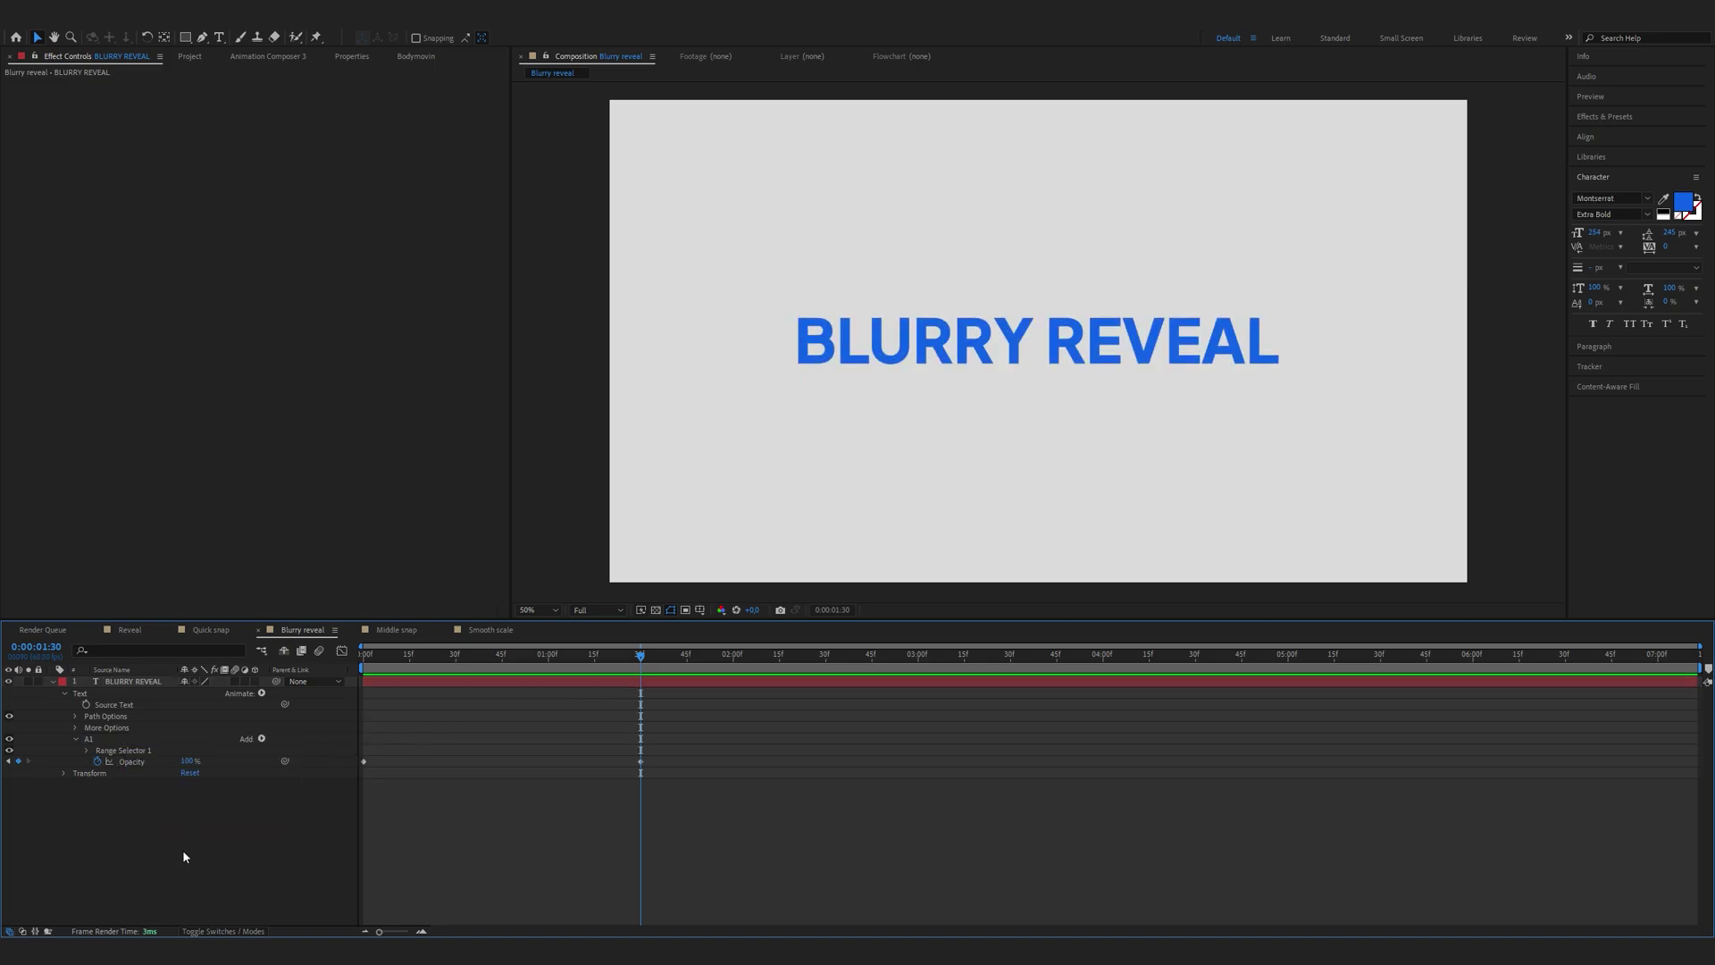
{"action": "left_click", "coordinate": [261, 693]}
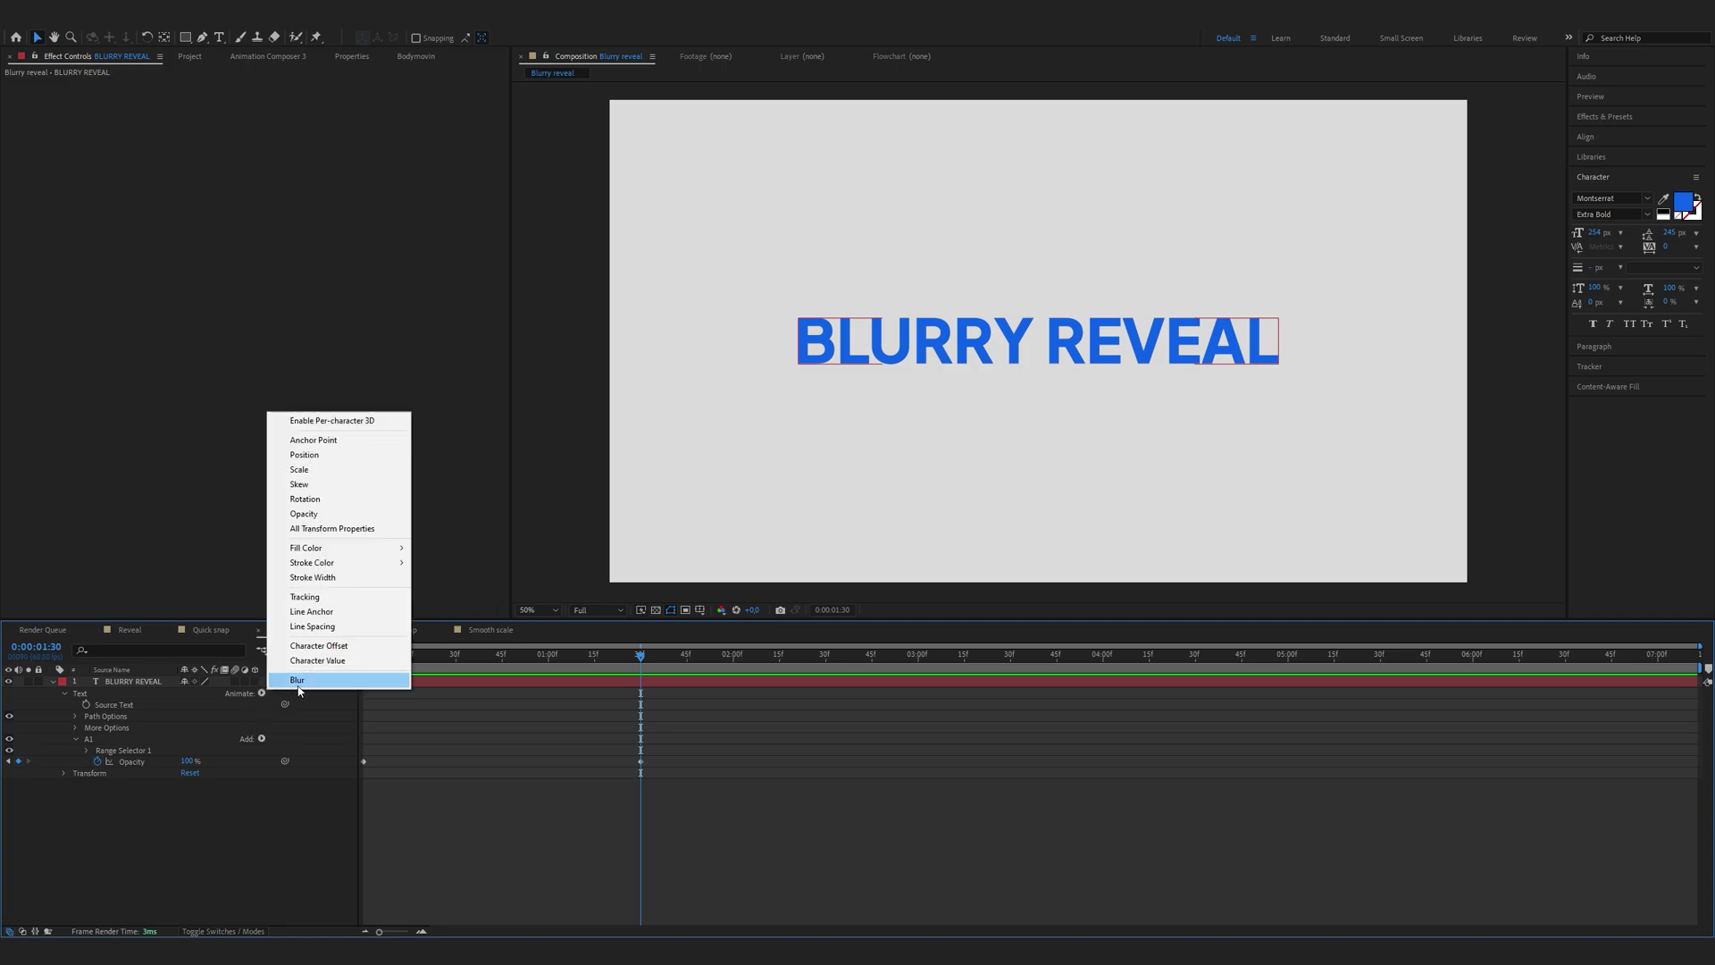
{"action": "left_click", "coordinate": [333, 682]}
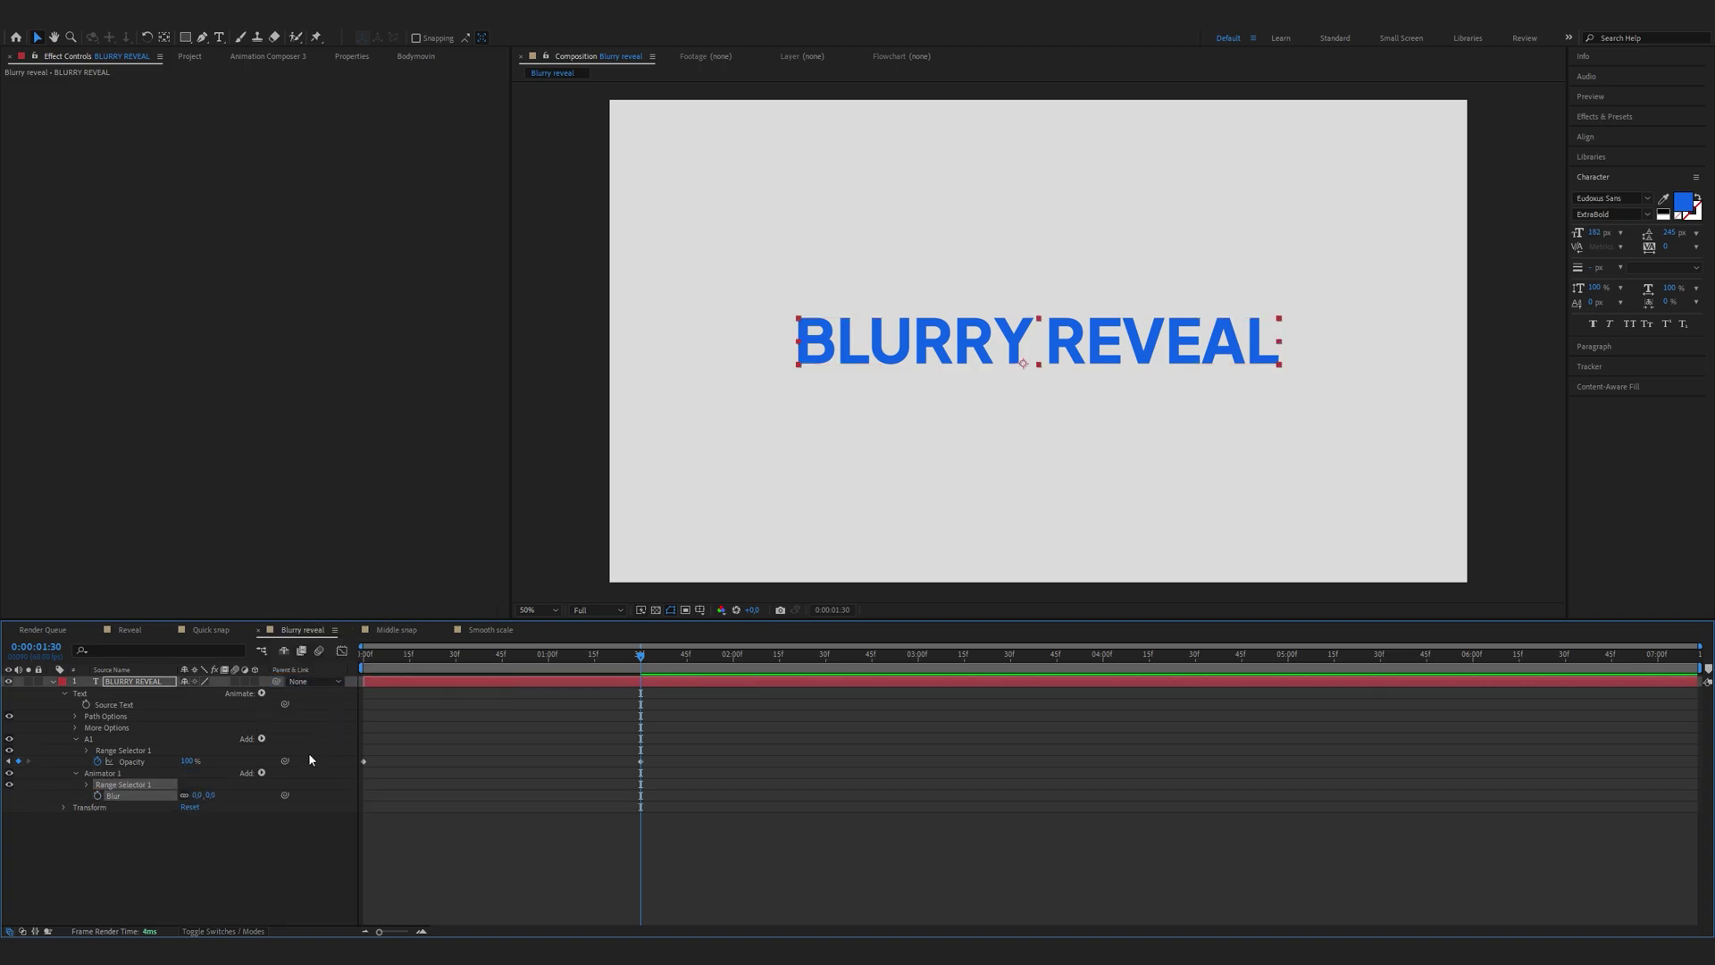
Set Blur to about 15,15 and keyframe the range Start at 0% at 0:00.
{"action": "left_click_drag", "start_coordinate": [194, 792], "coordinate": [215, 795]}
{"action": "key", "text": "Home"}
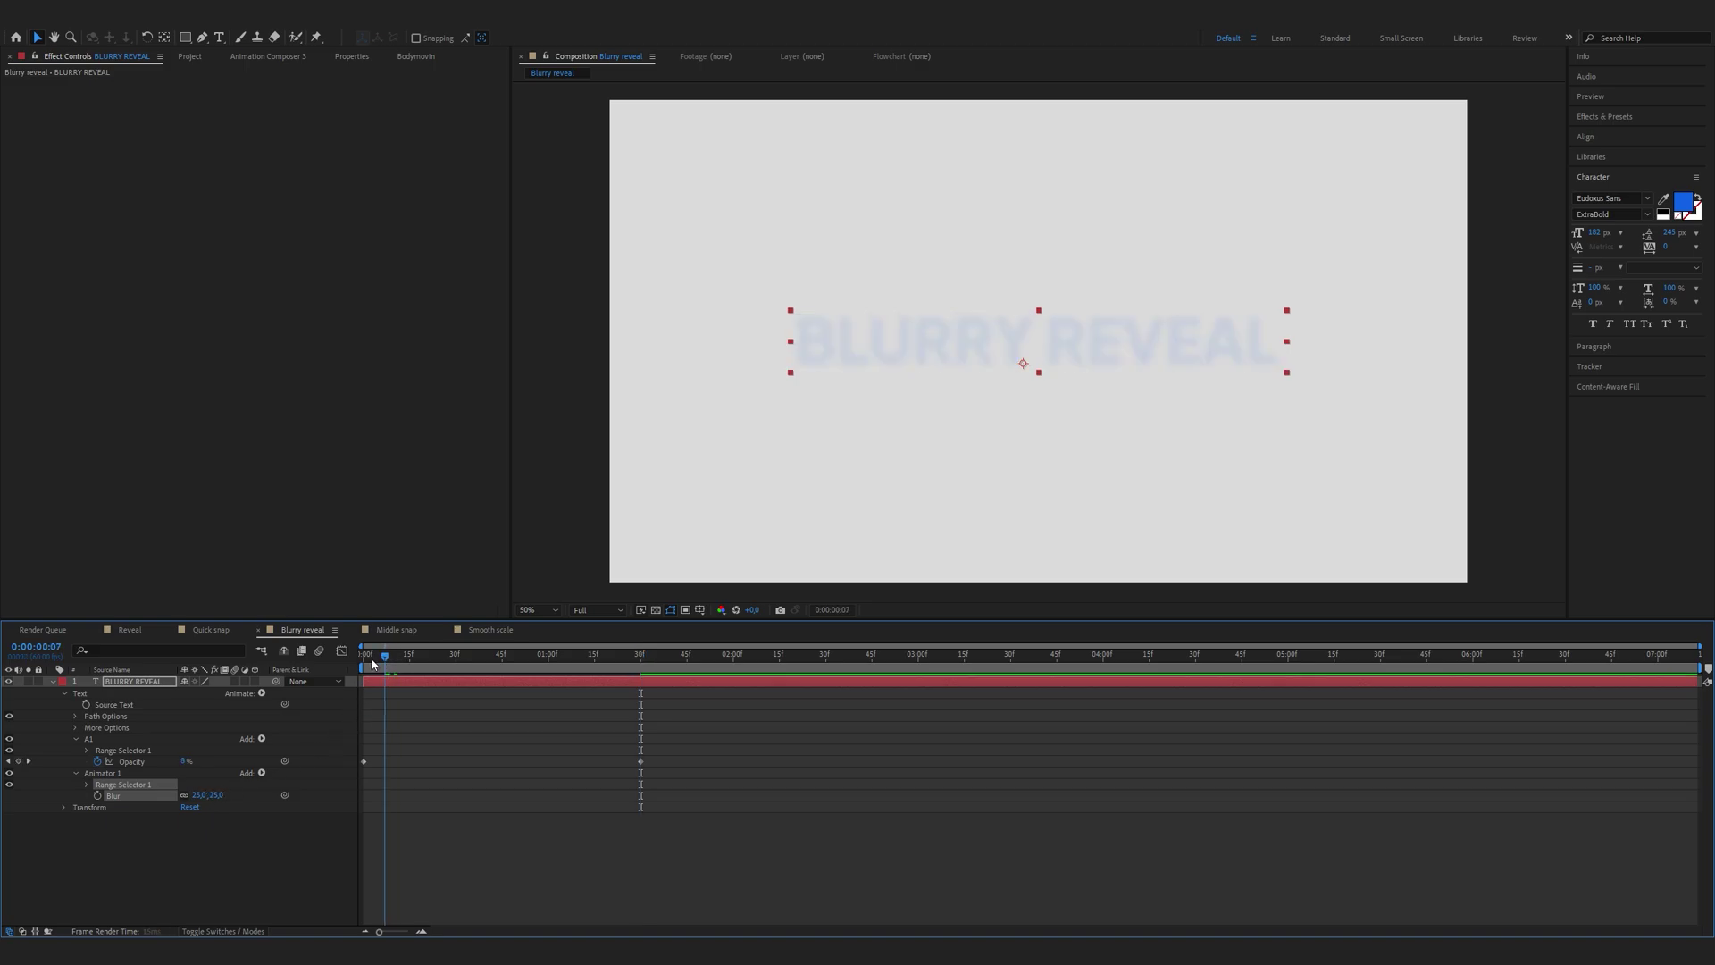
{"action": "left_click", "coordinate": [86, 785]}
{"action": "left_click", "coordinate": [108, 795]}
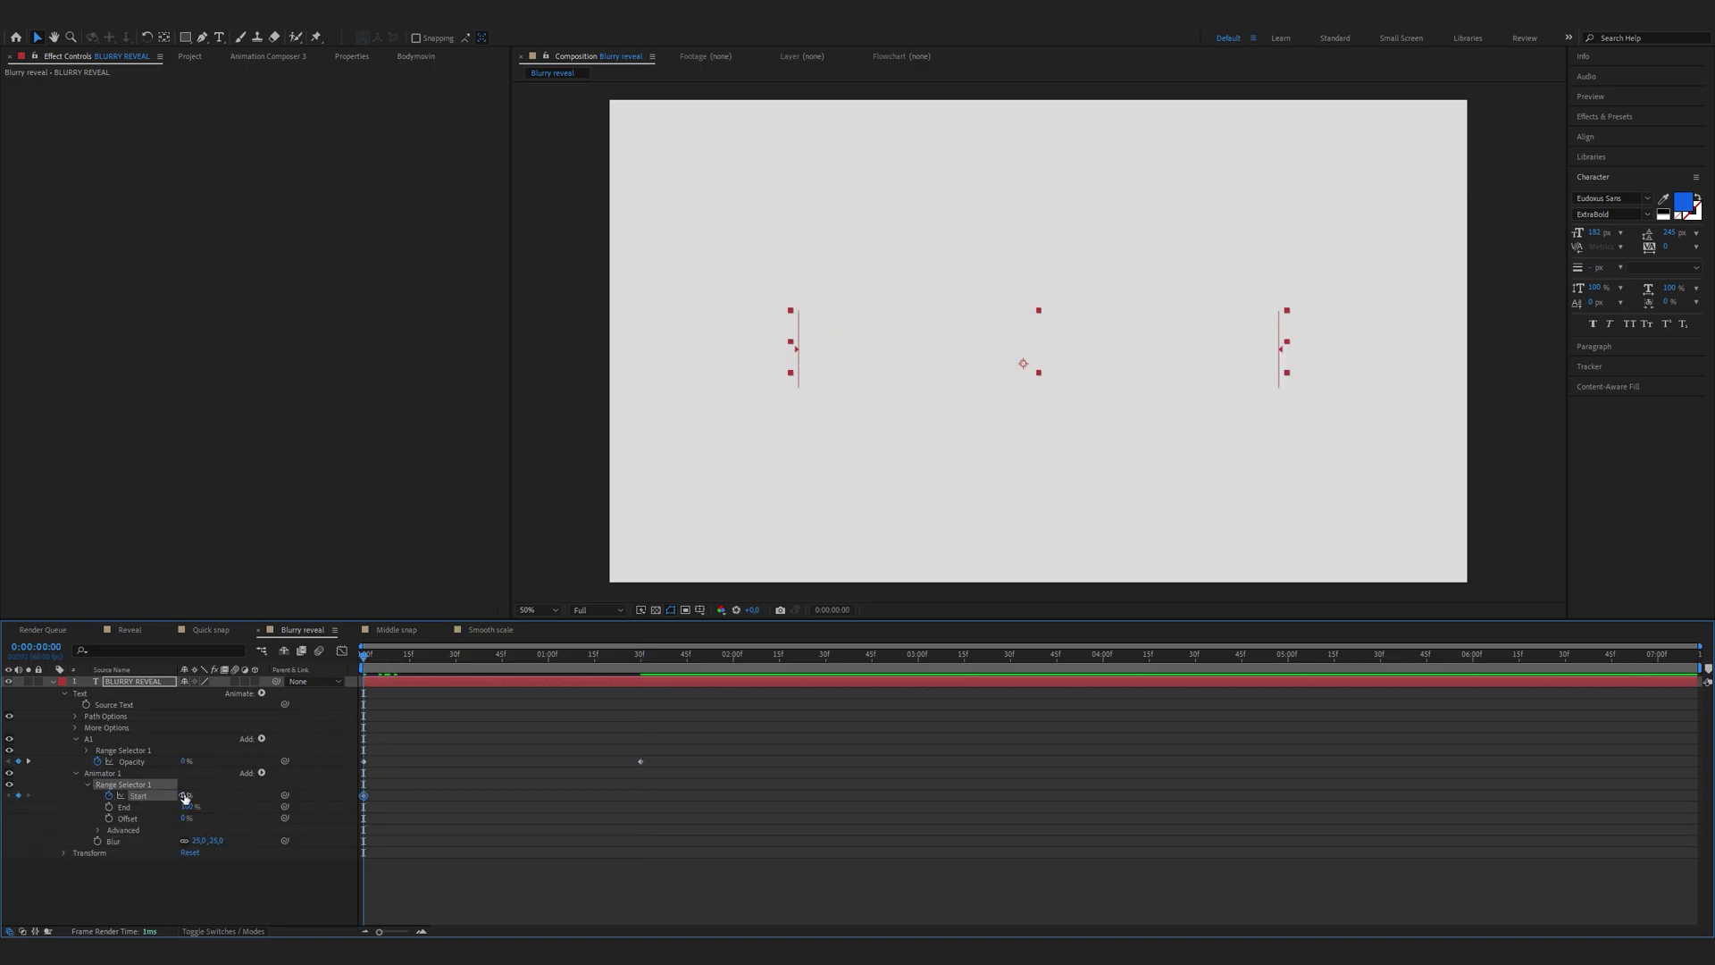
Set the range Start to 100% at 1:30, then select the Start and Opacity keyframes.
{"action": "left_click_drag", "start_coordinate": [389, 663], "coordinate": [639, 666]}
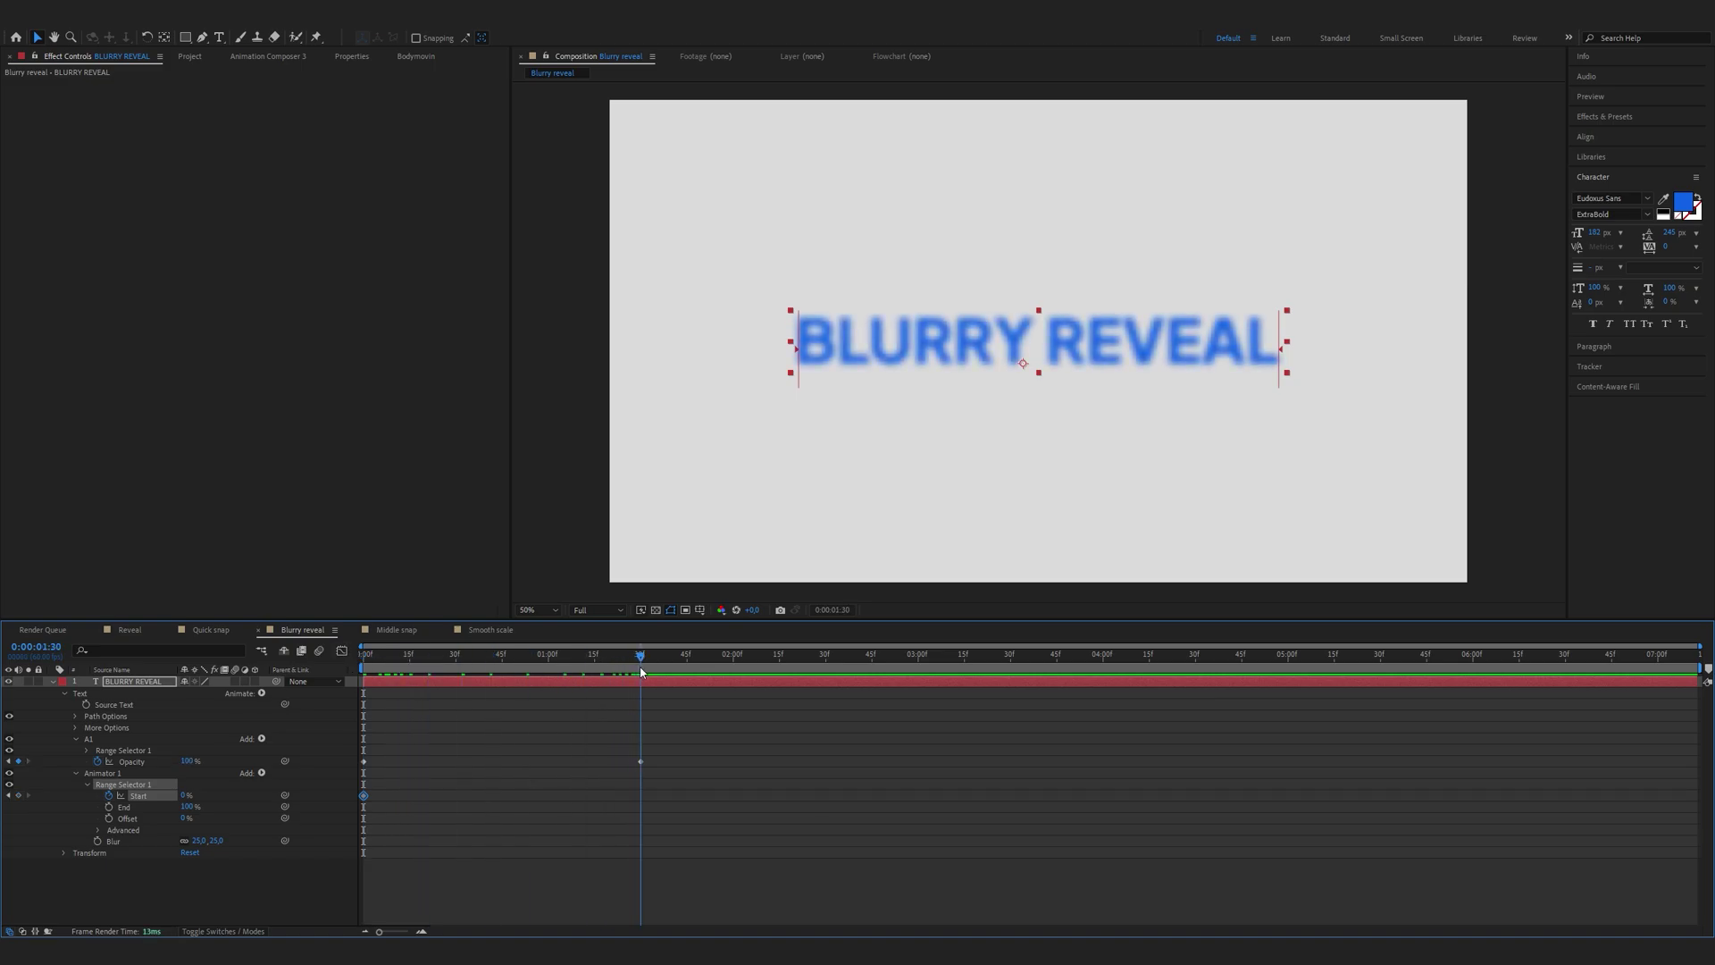
{"action": "left_click_drag", "start_coordinate": [183, 796], "coordinate": [350, 792]}
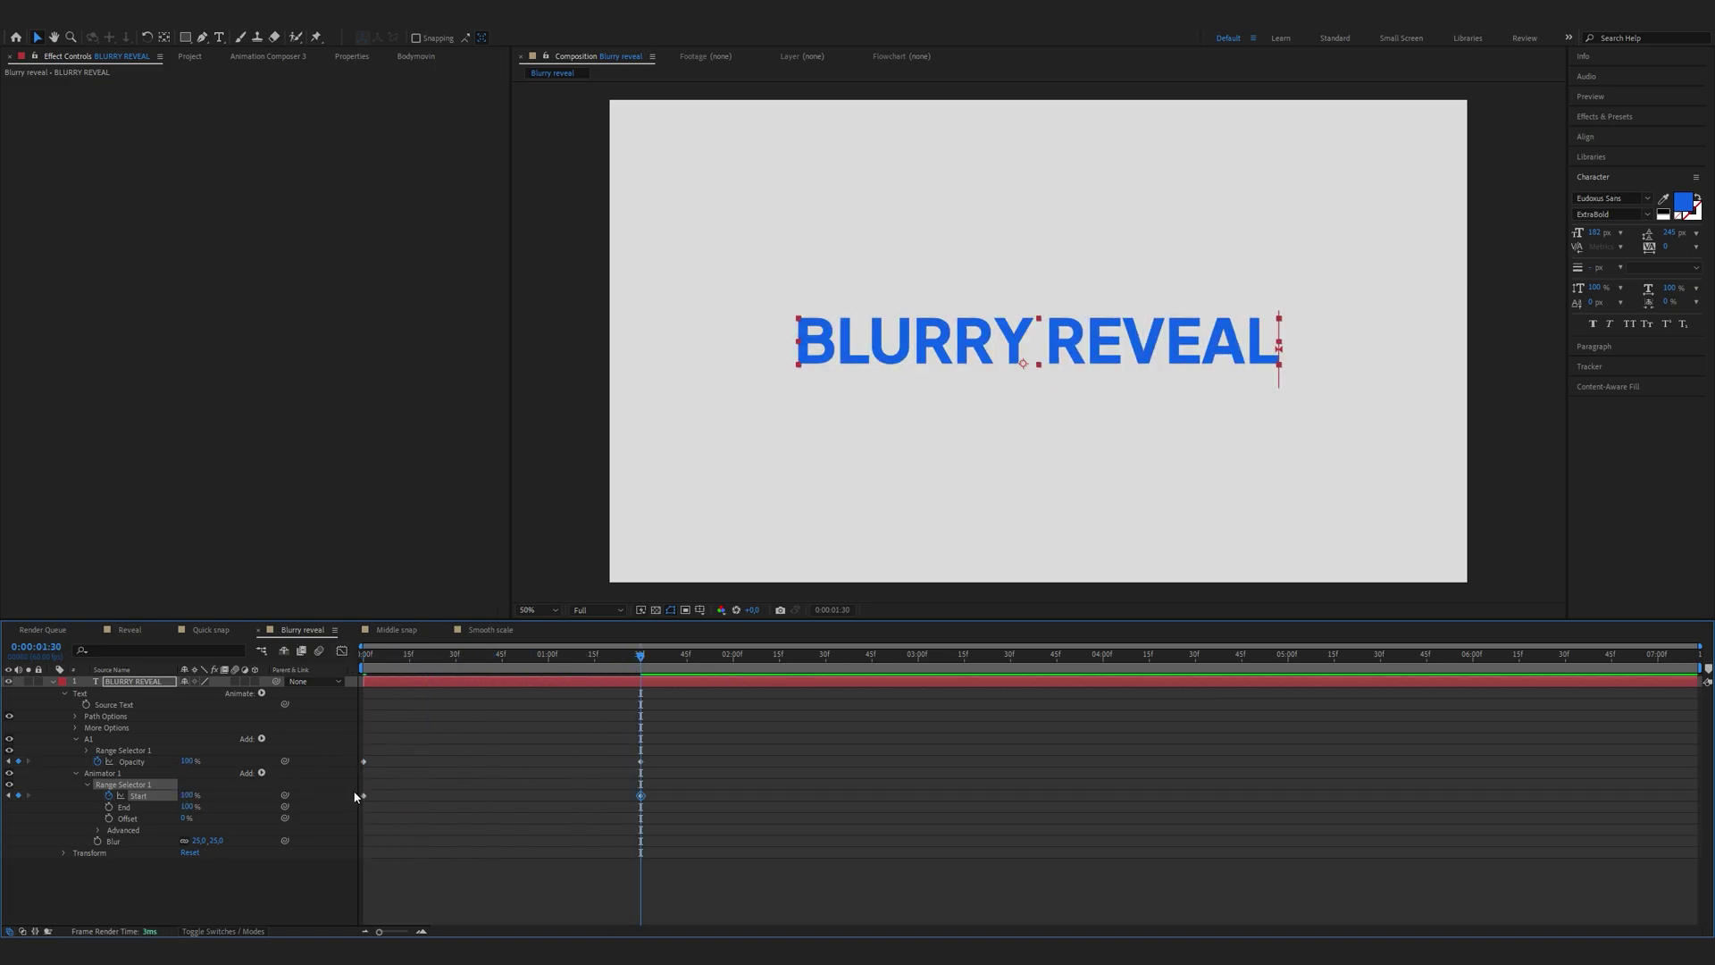
{"action": "left_click_drag", "start_coordinate": [743, 834], "coordinate": [402, 796]}
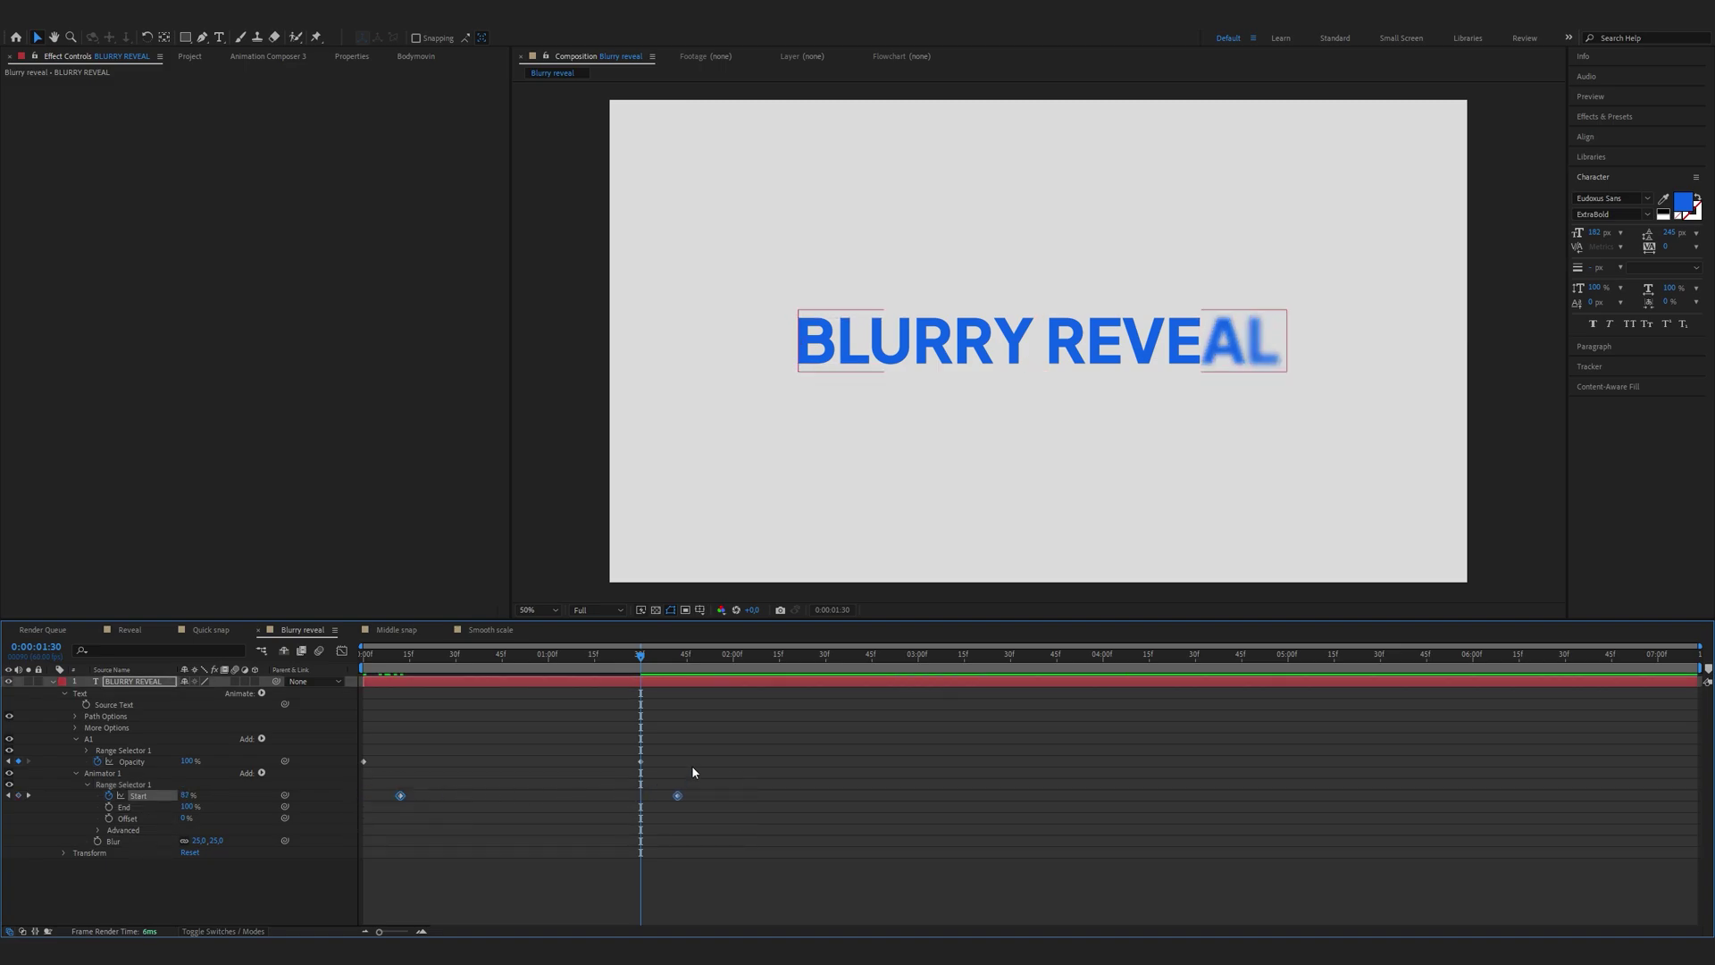
{"action": "left_click_drag", "start_coordinate": [692, 766], "coordinate": [357, 760]}
Apply Easy Ease to the Opacity keyframes and widen both influences into a sharp speed spike.
{"action": "right_click", "coordinate": [363, 761]}
{"action": "mouse_move", "coordinate": [447, 752]}
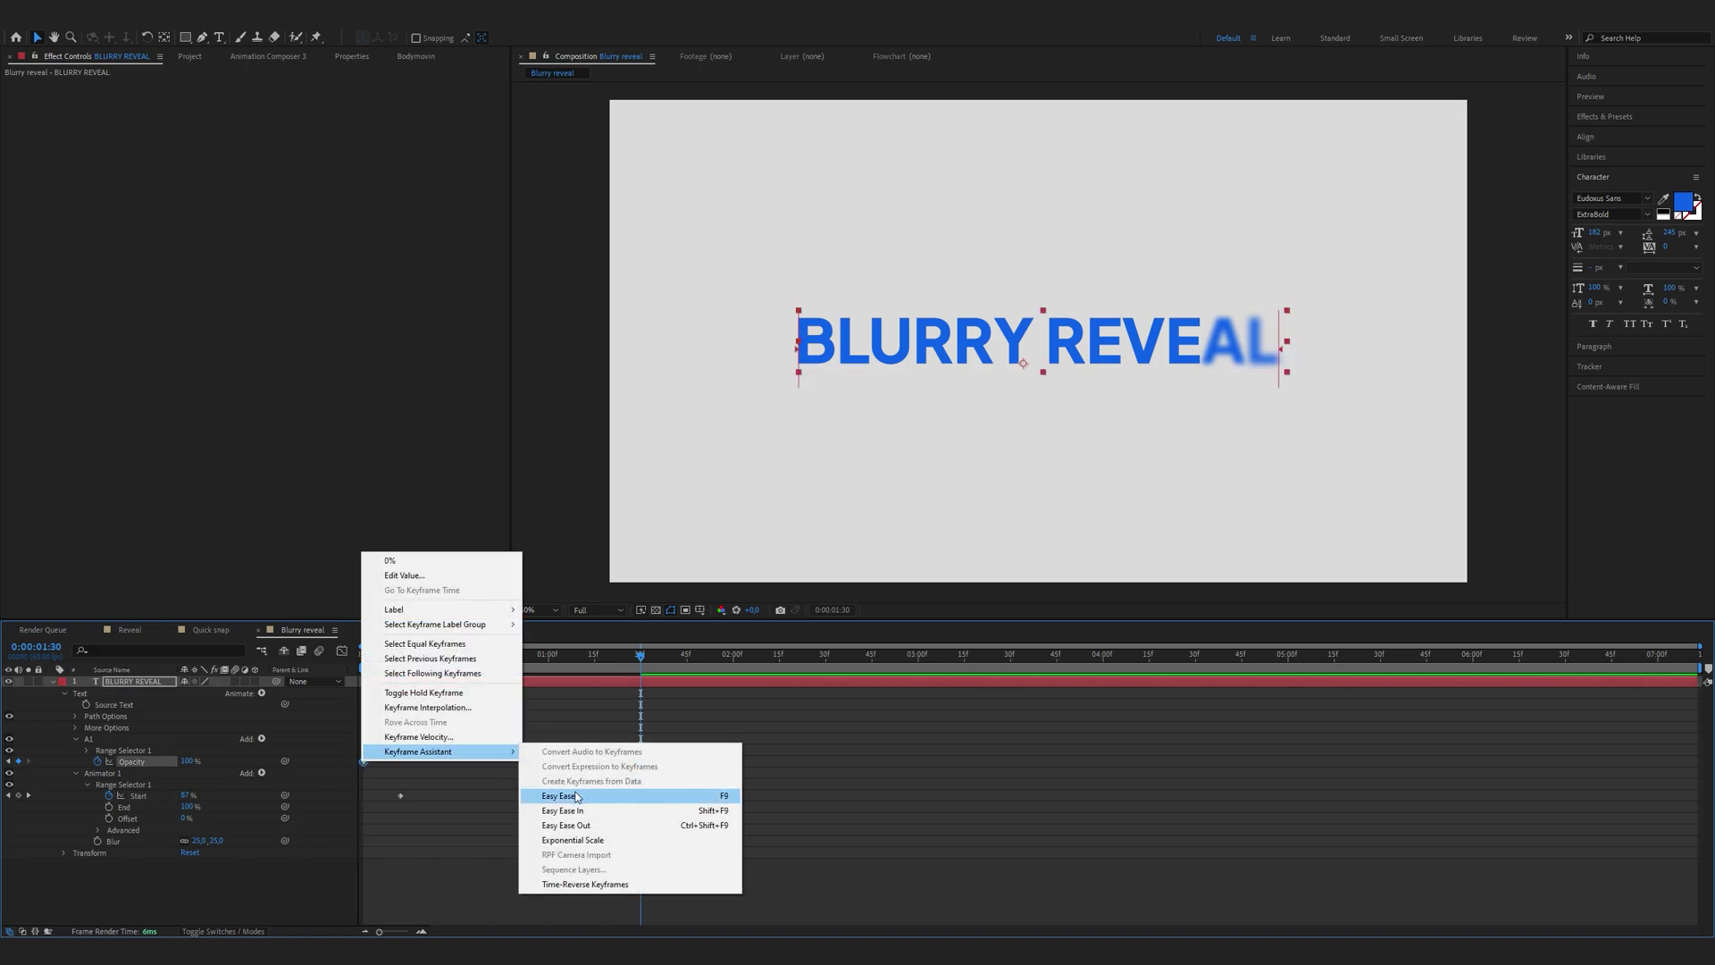
{"action": "left_click", "coordinate": [556, 795]}
{"action": "left_click", "coordinate": [343, 651]}
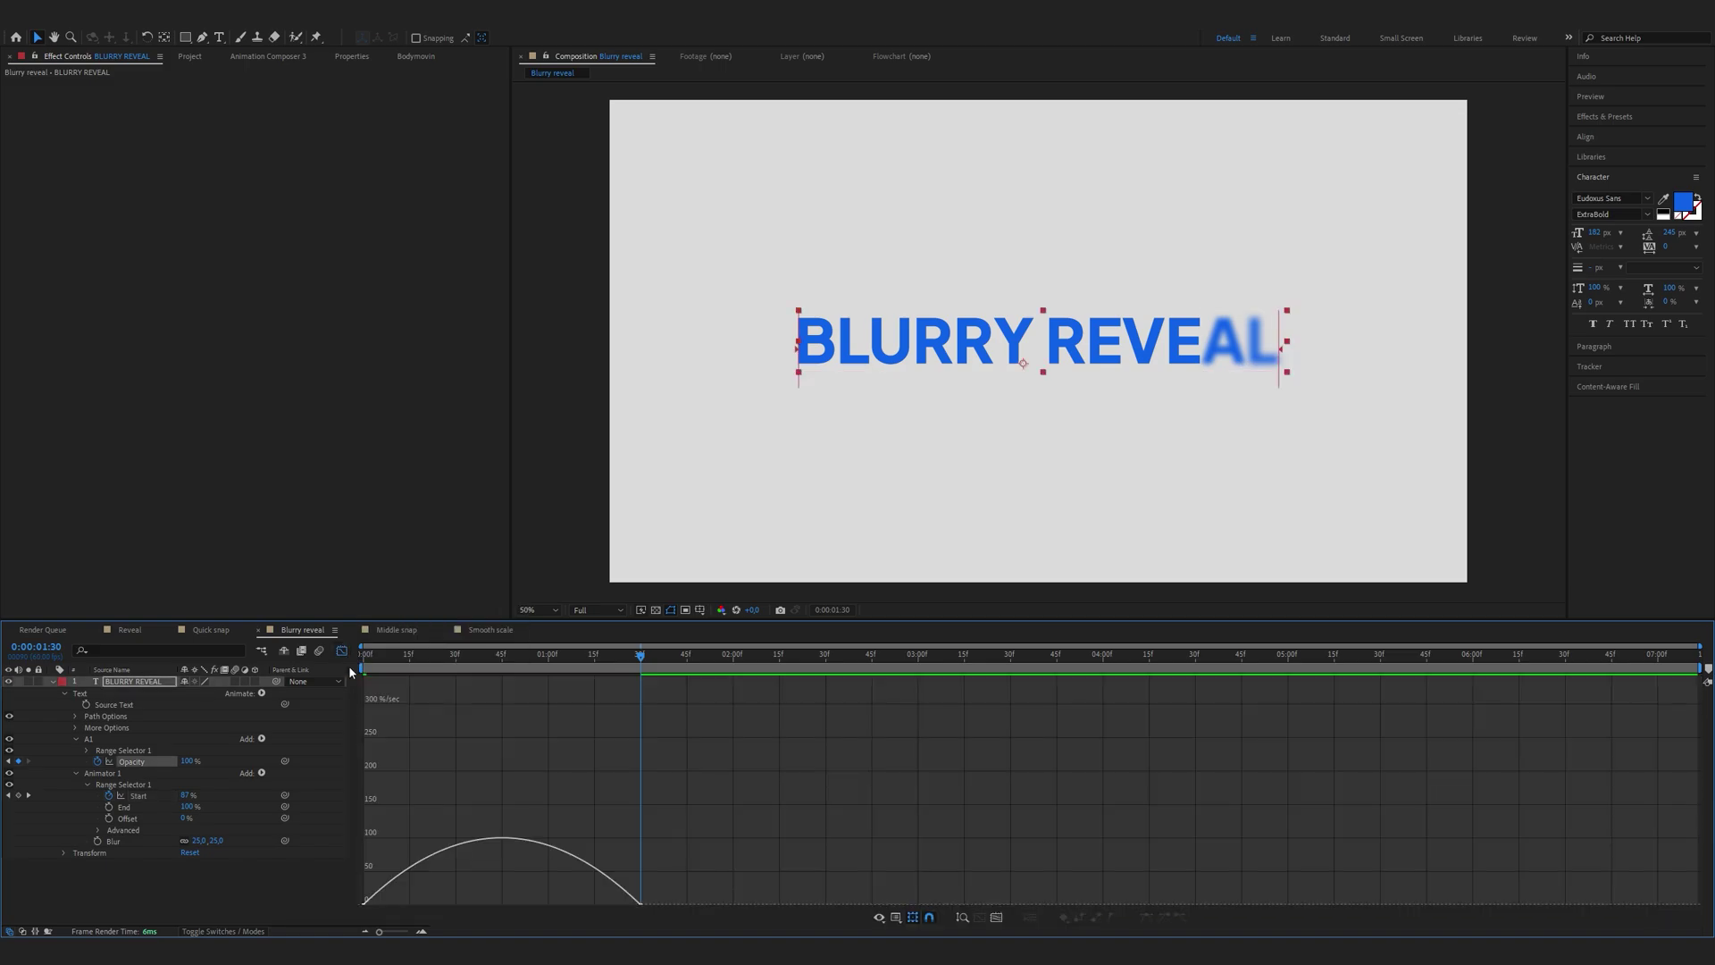
{"action": "left_click_drag", "start_coordinate": [408, 824], "coordinate": [472, 824]}
{"action": "left_click_drag", "start_coordinate": [593, 823], "coordinate": [520, 823]}
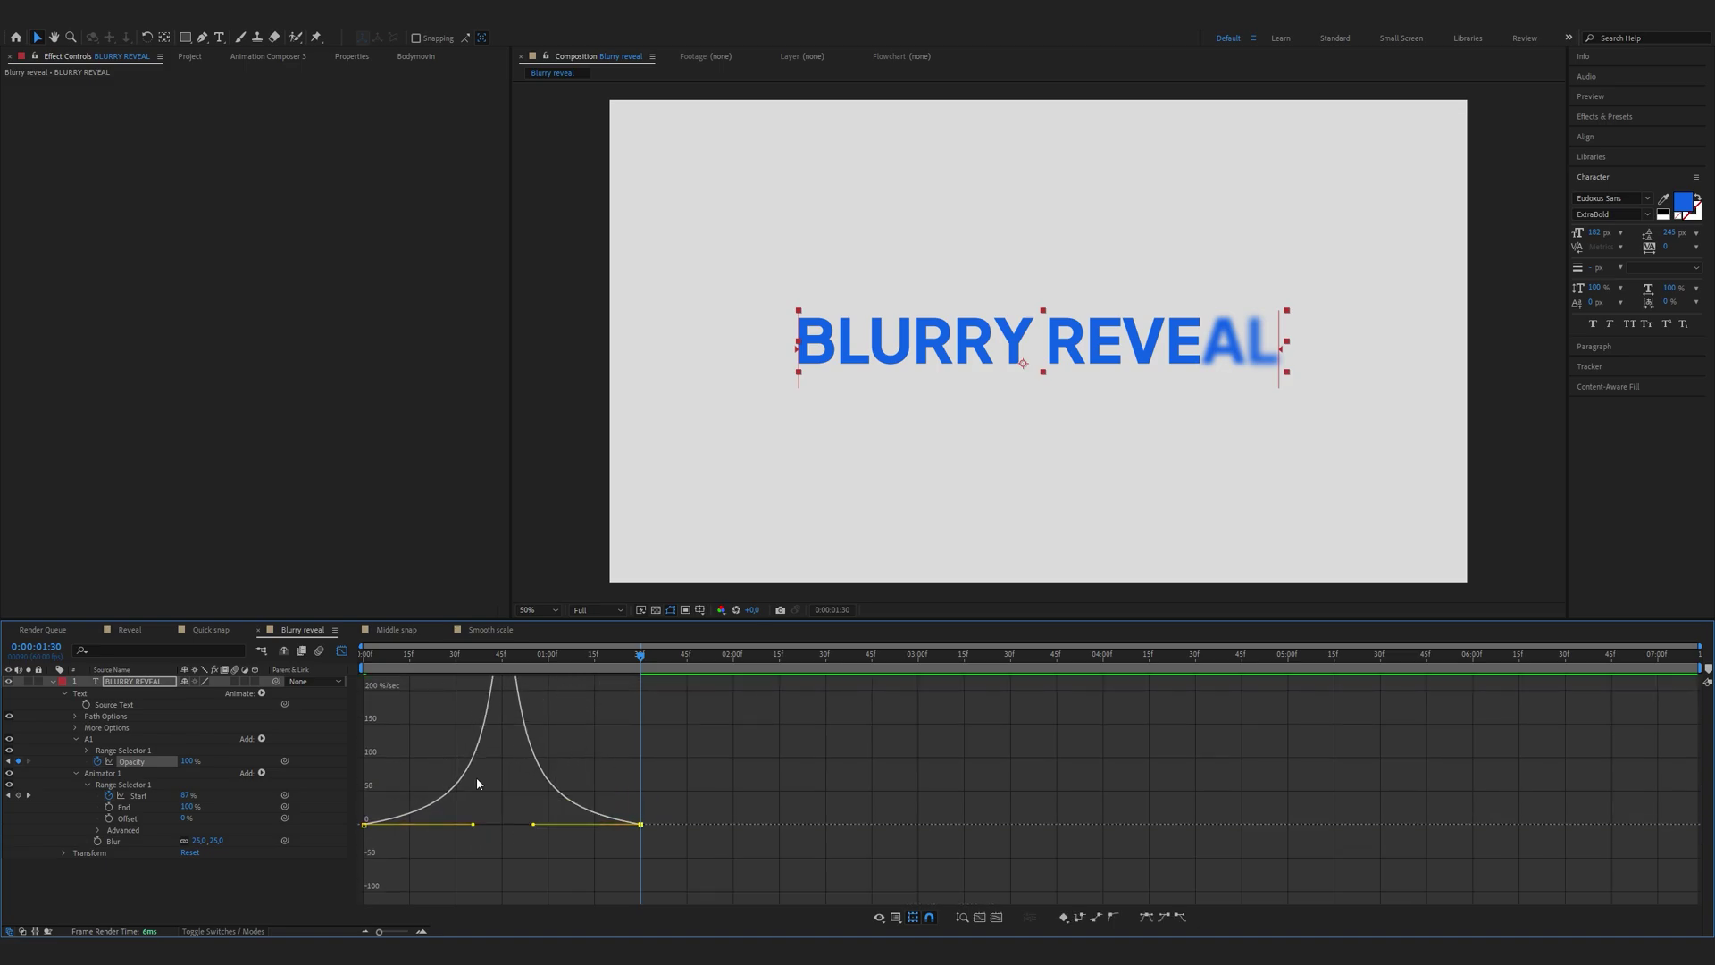
{"action": "left_click", "coordinate": [343, 651]}
Apply Easy Ease to the blur Start keyframes and sharpen their speed curve into a spike.
{"action": "right_click", "coordinate": [400, 795]}
{"action": "mouse_move", "coordinate": [525, 782]}
{"action": "left_click", "coordinate": [590, 816]}
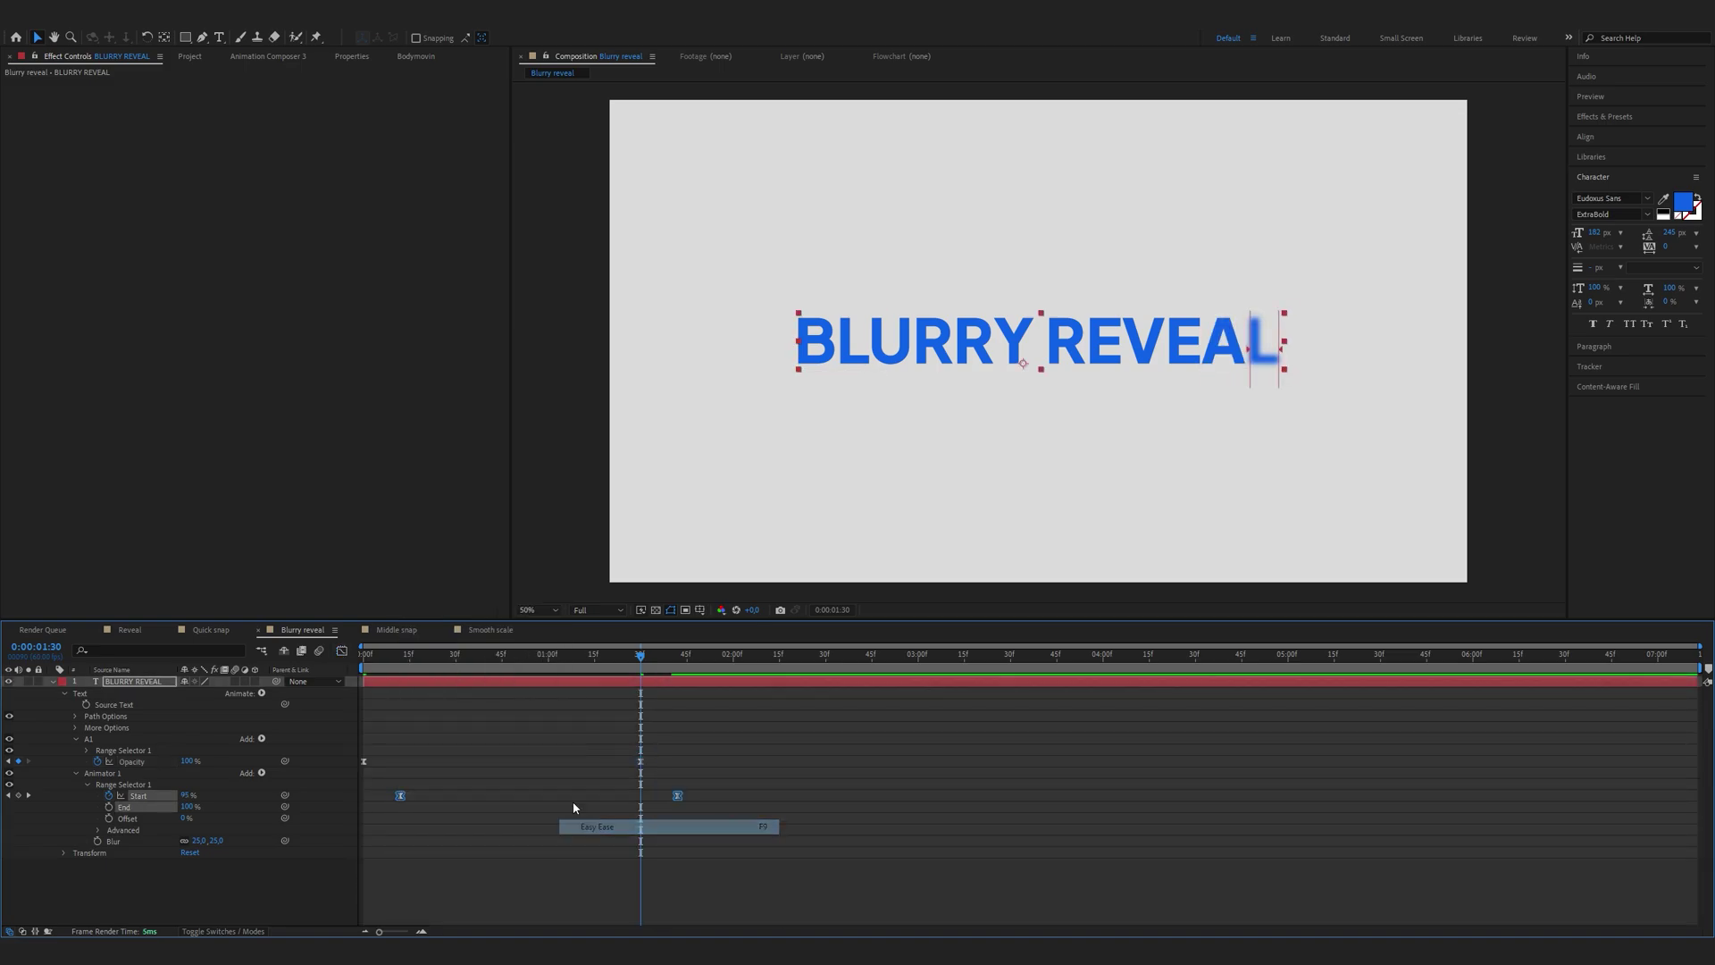
{"action": "left_click", "coordinate": [343, 651]}
{"action": "left_click_drag", "start_coordinate": [429, 824], "coordinate": [502, 832]}
{"action": "left_click_drag", "start_coordinate": [631, 823], "coordinate": [566, 818]}
{"action": "left_click", "coordinate": [343, 651]}
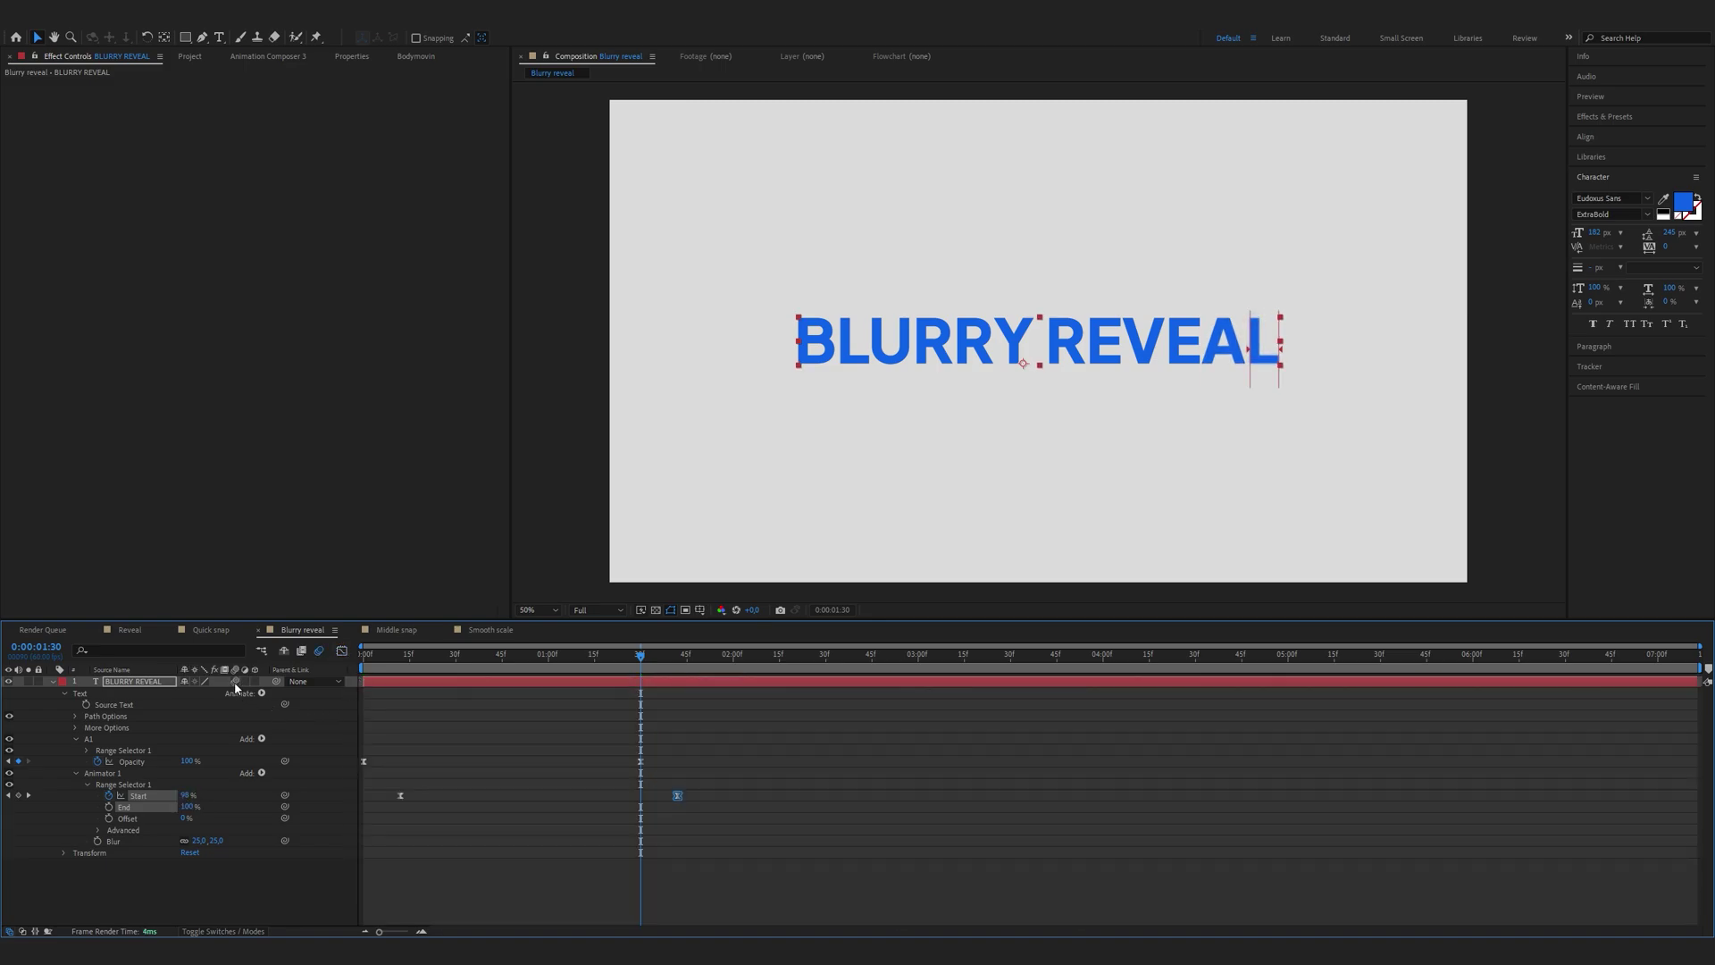
{"action": "key", "text": "Home"}
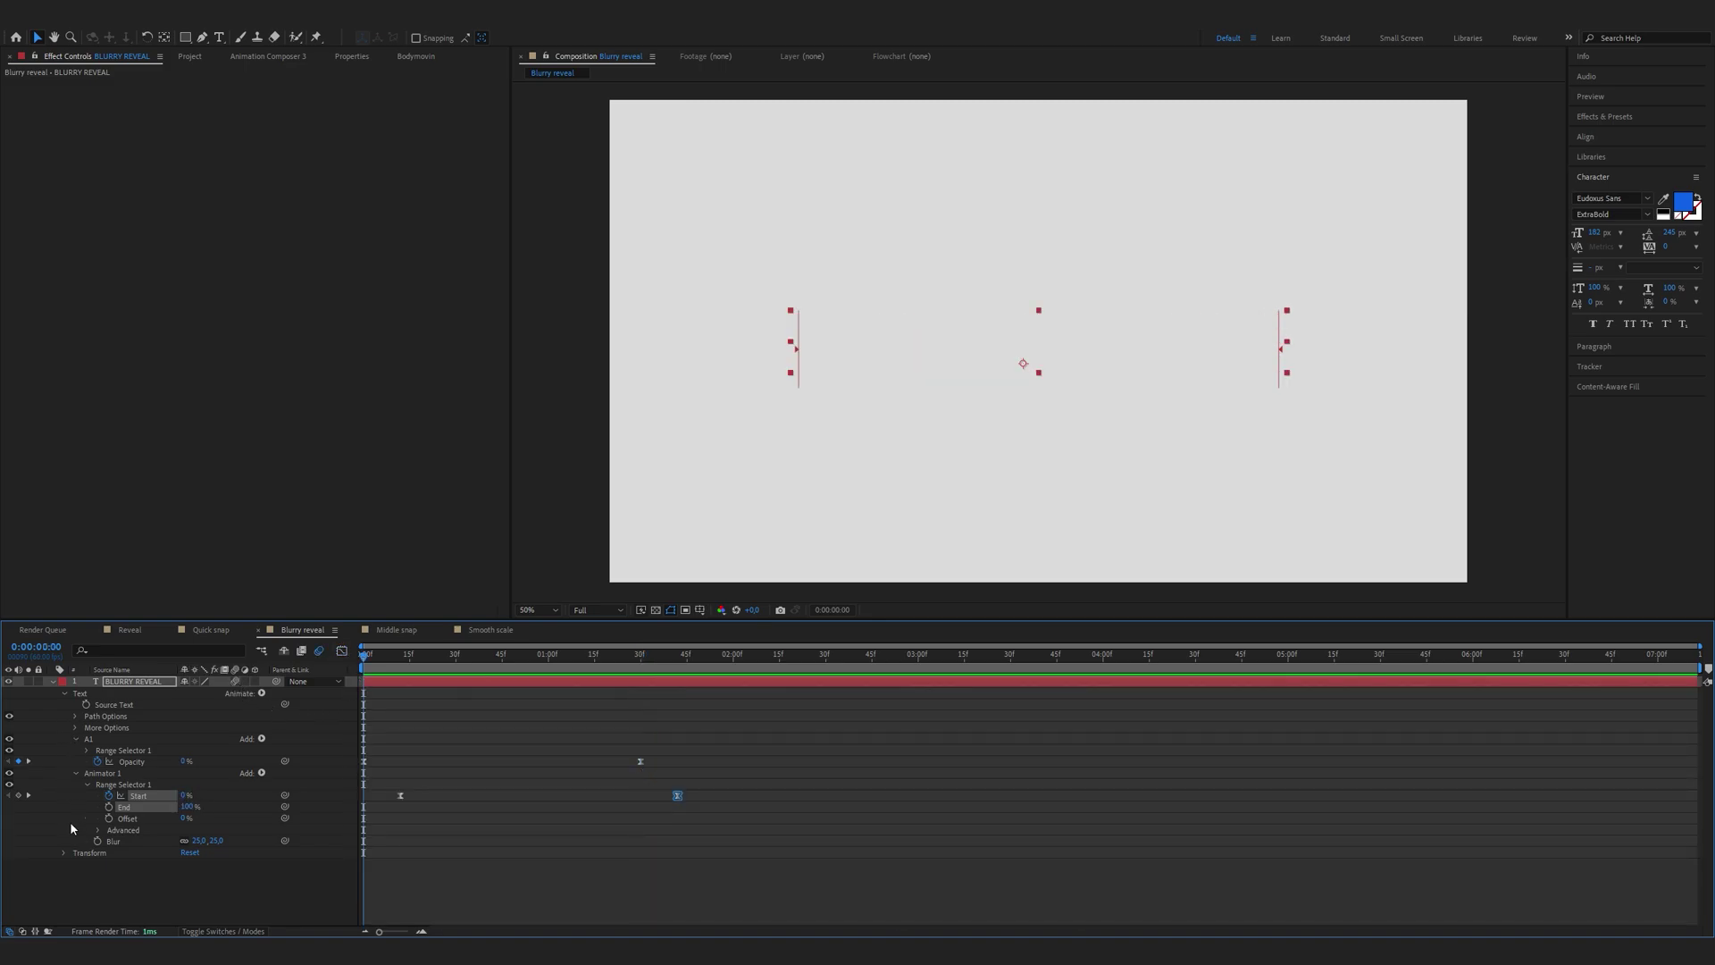
Keyframe Transform Scale at 80% at 0:00 and 100% at 2:38.
{"action": "left_click", "coordinate": [64, 852]}
{"action": "left_click", "coordinate": [87, 886]}
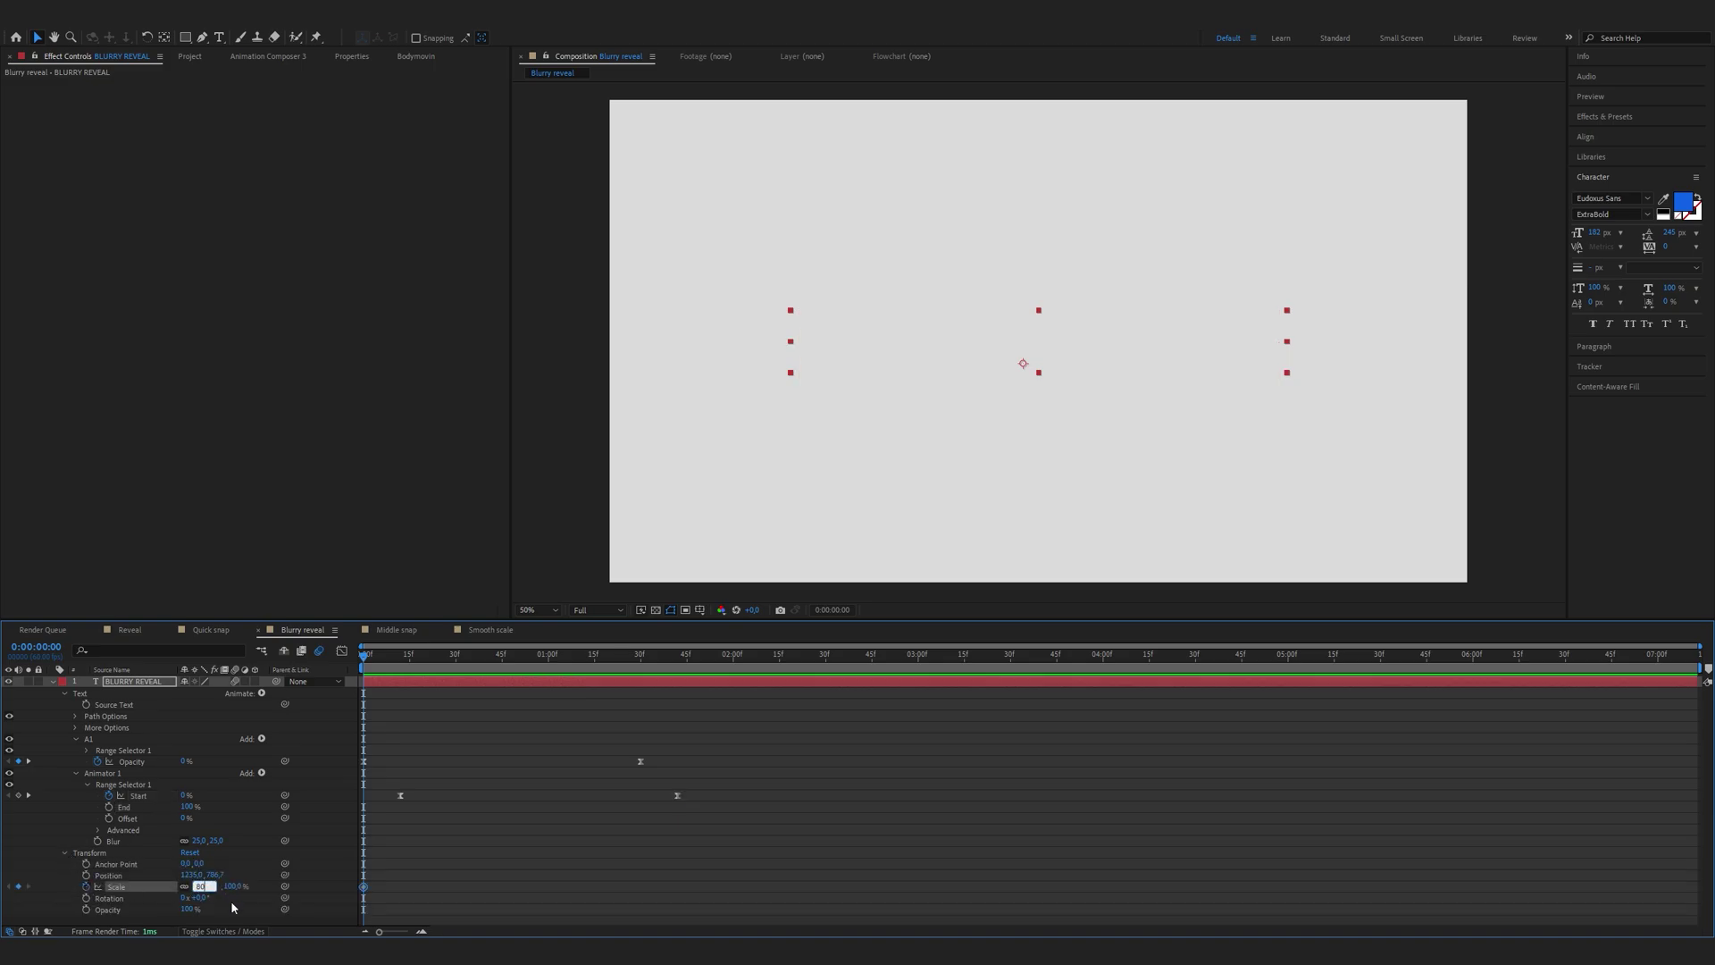
{"action": "key", "text": "Return"}
{"action": "key", "text": "space"}
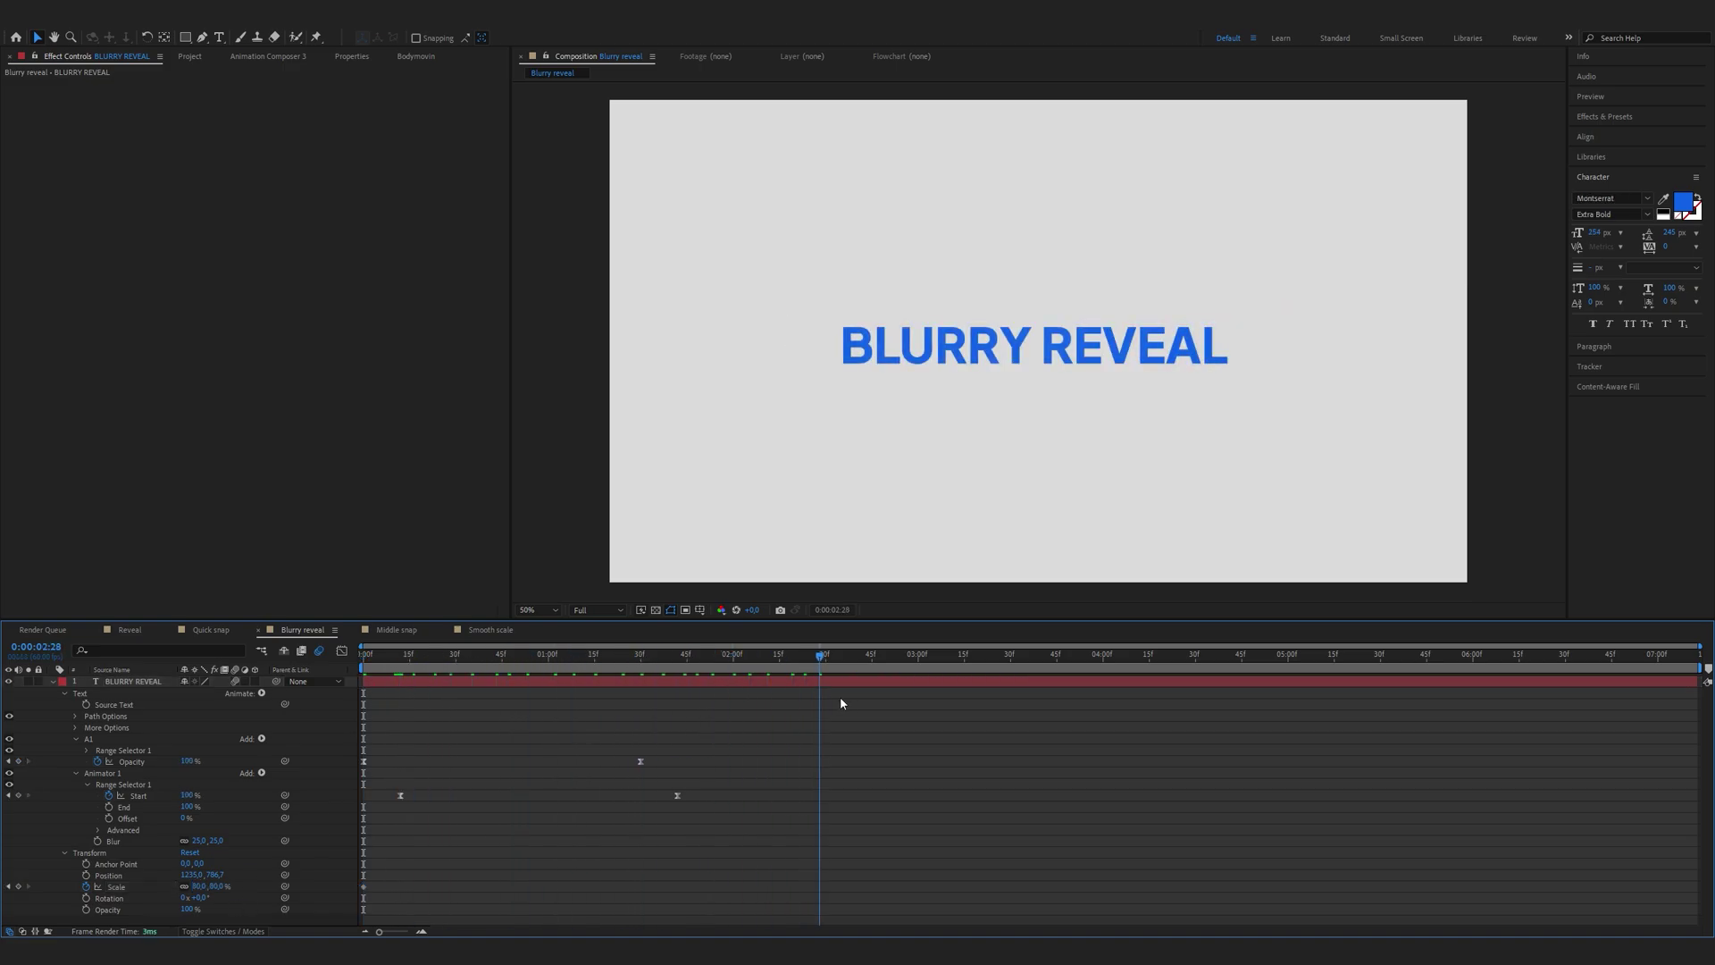
{"action": "key", "text": "space"}
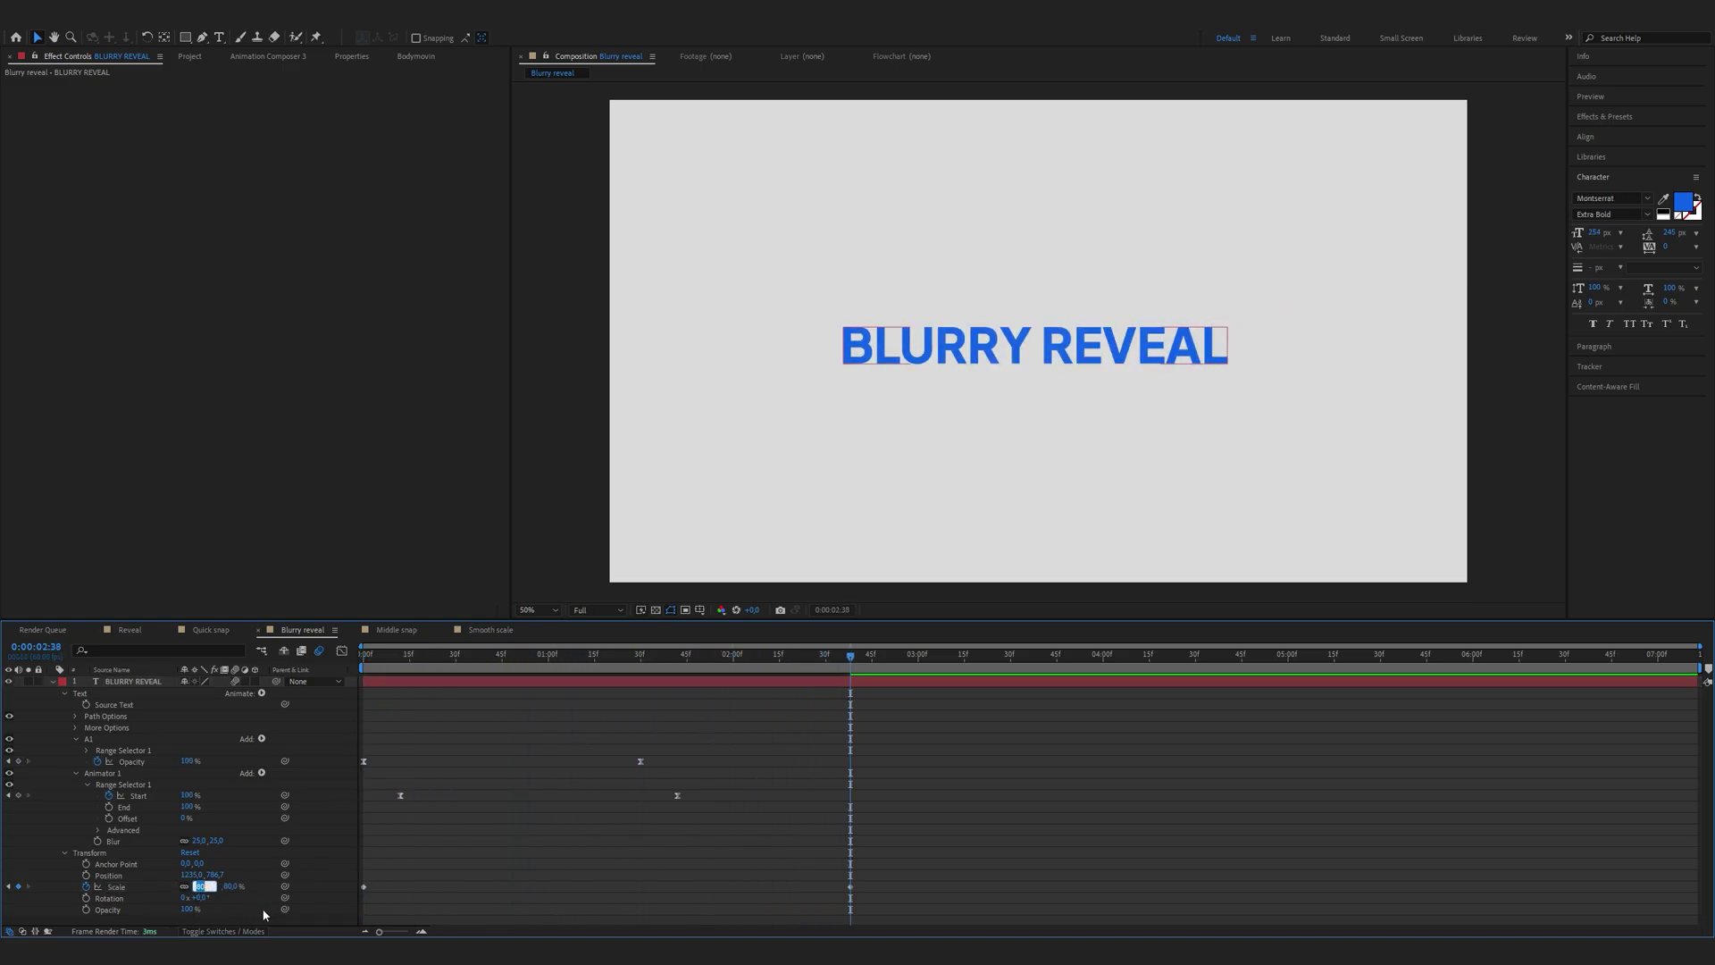
{"action": "key", "text": "Return"}
Apply Easy Ease to the Scale keyframes and lengthen the slow finish in the speed graph.
{"action": "left_click_drag", "start_coordinate": [898, 858], "coordinate": [363, 890]}
{"action": "right_click", "coordinate": [364, 885]}
{"action": "mouse_move", "coordinate": [399, 879]}
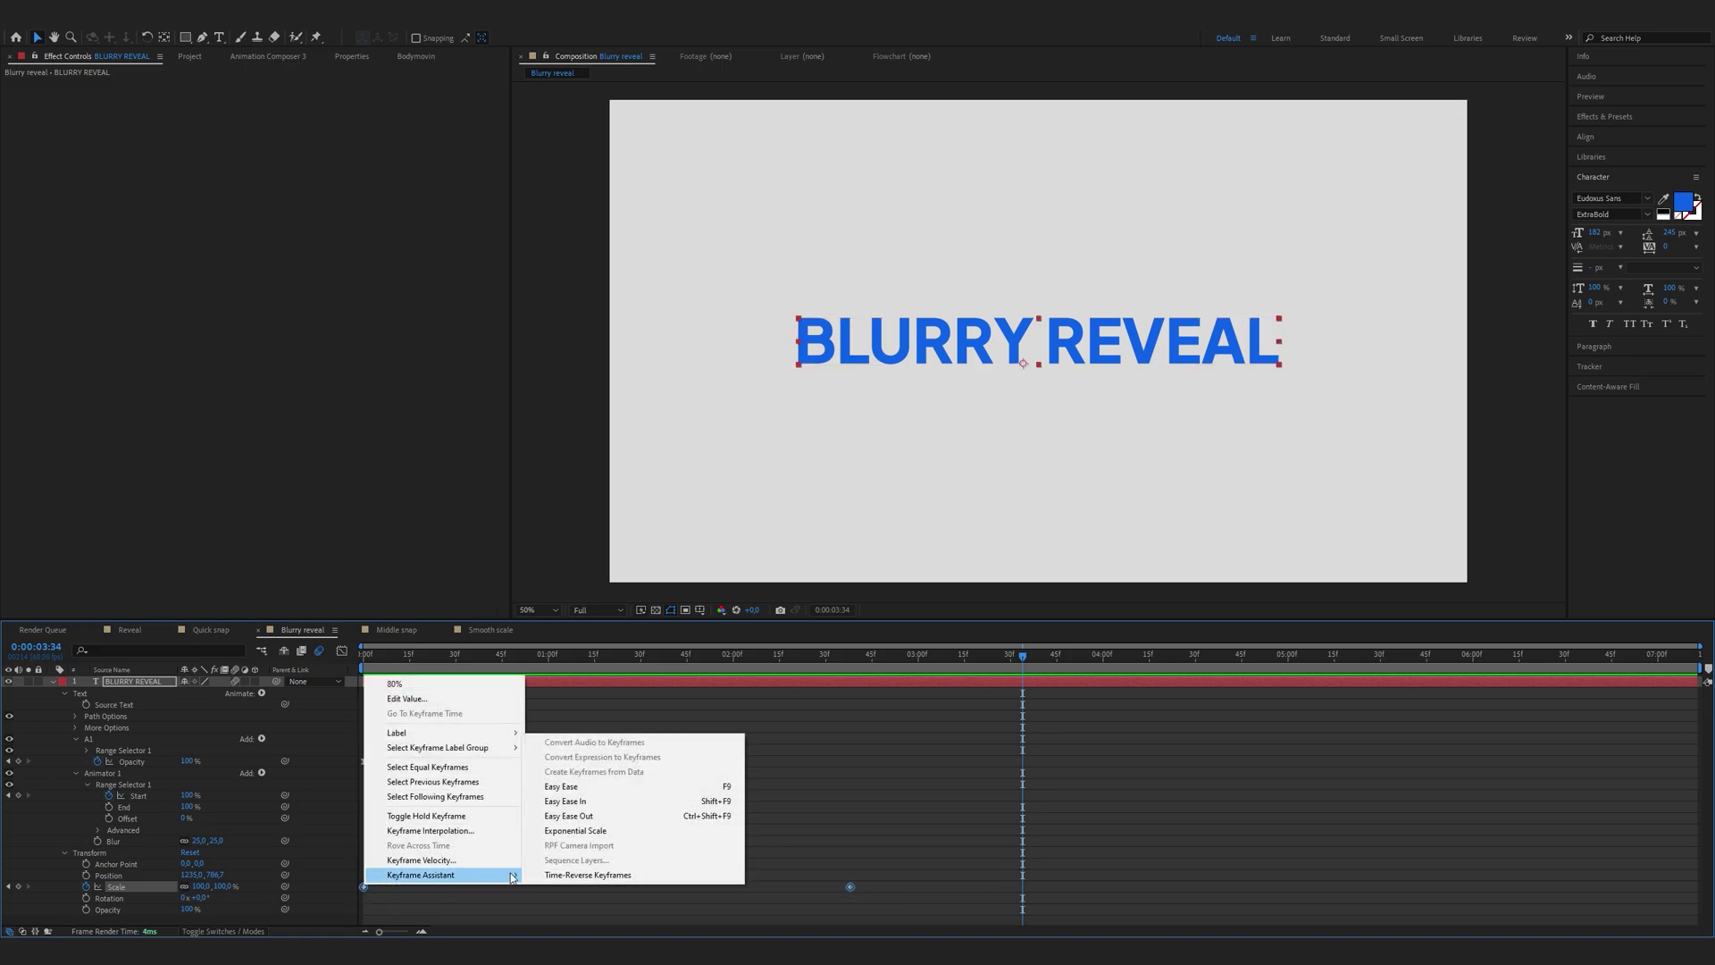
{"action": "left_click", "coordinate": [596, 787]}
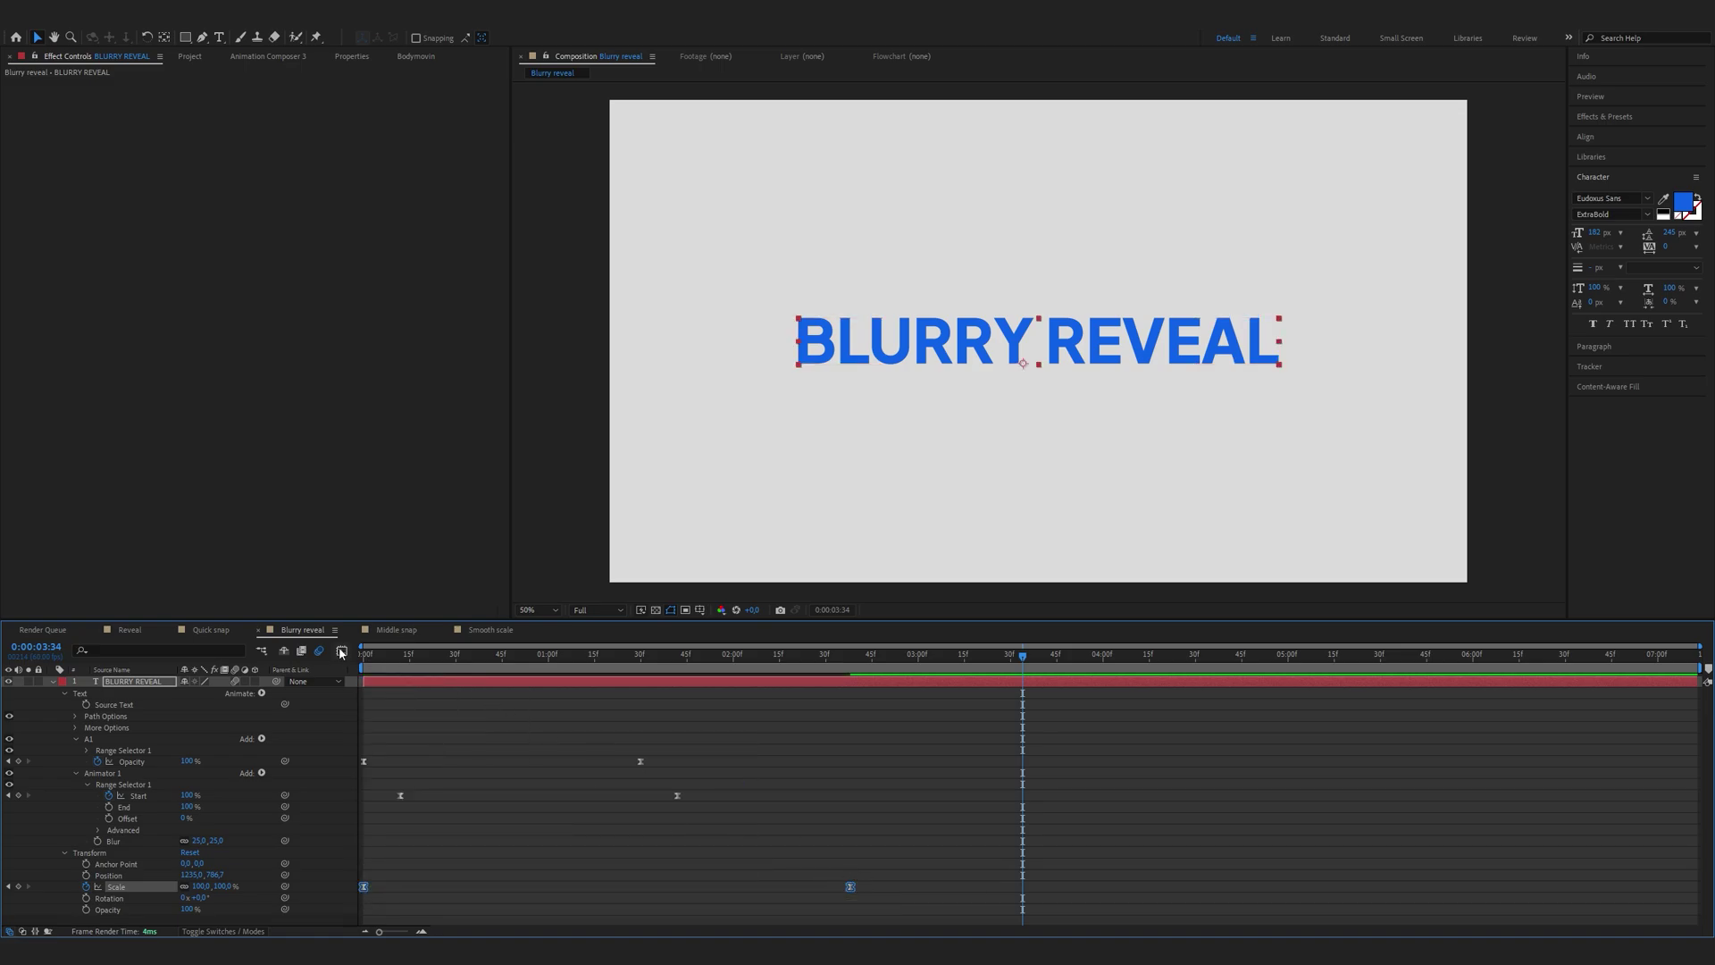
{"action": "key", "text": "shift+F3"}
{"action": "left_click", "coordinate": [849, 824]}
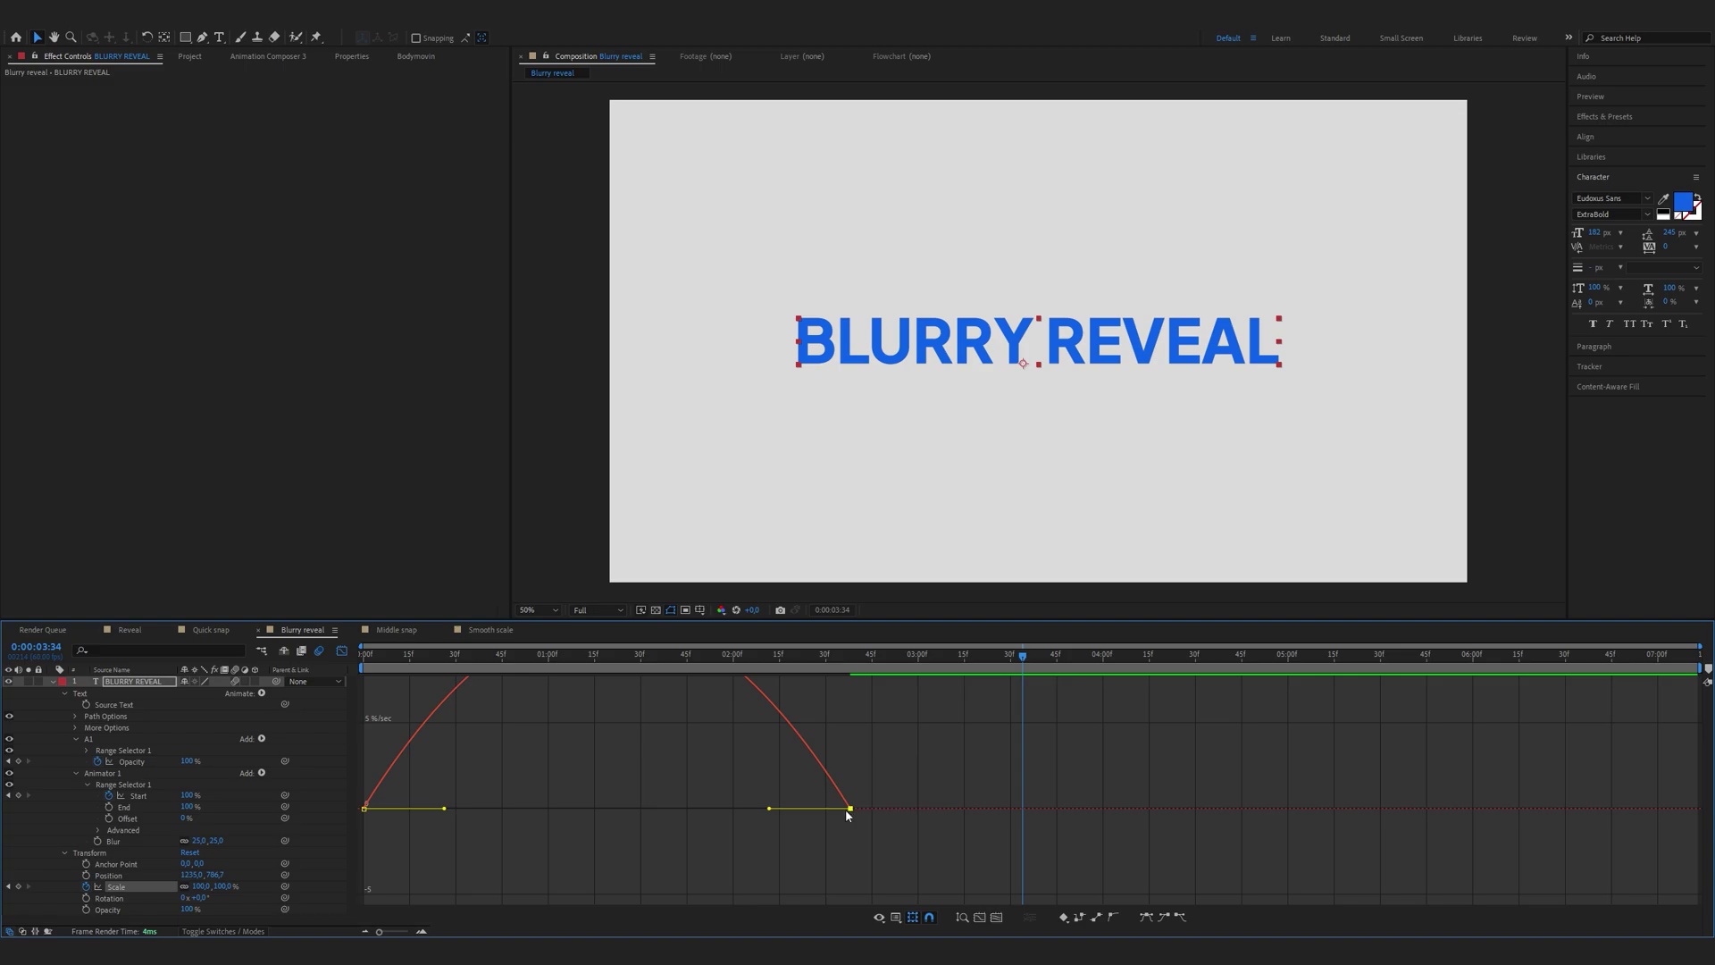
{"action": "left_click", "coordinate": [139, 887]}
{"action": "left_click_drag", "start_coordinate": [776, 812], "coordinate": [443, 806]}
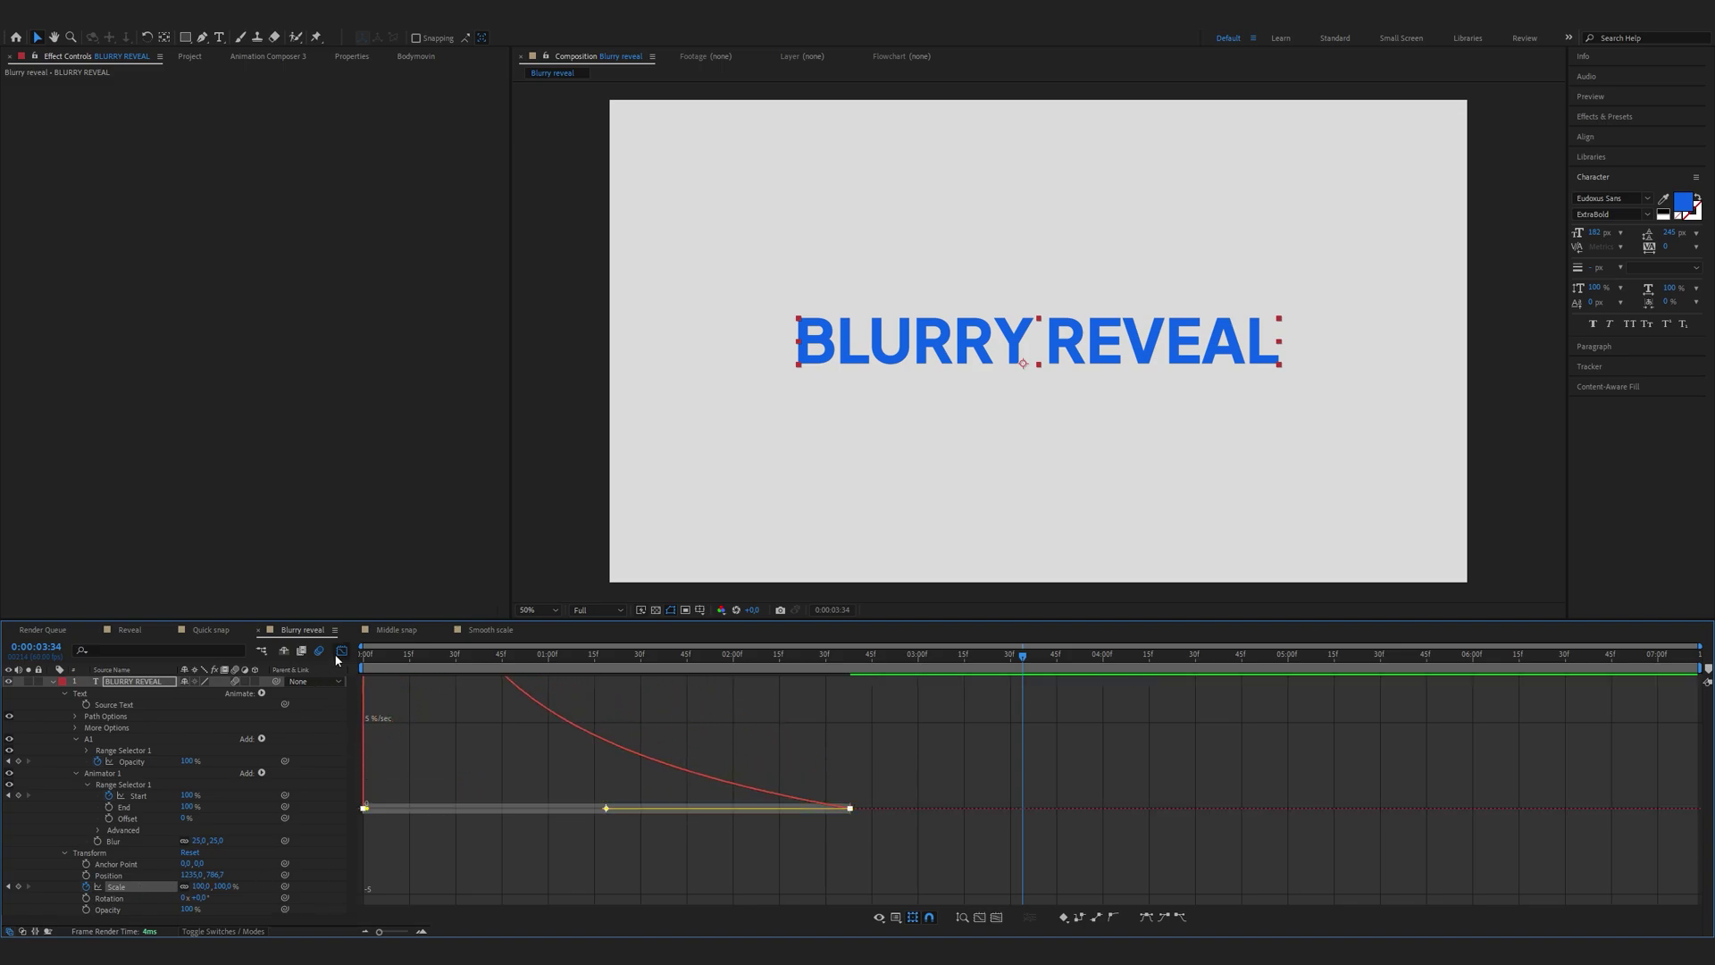
{"action": "left_click", "coordinate": [342, 650]}
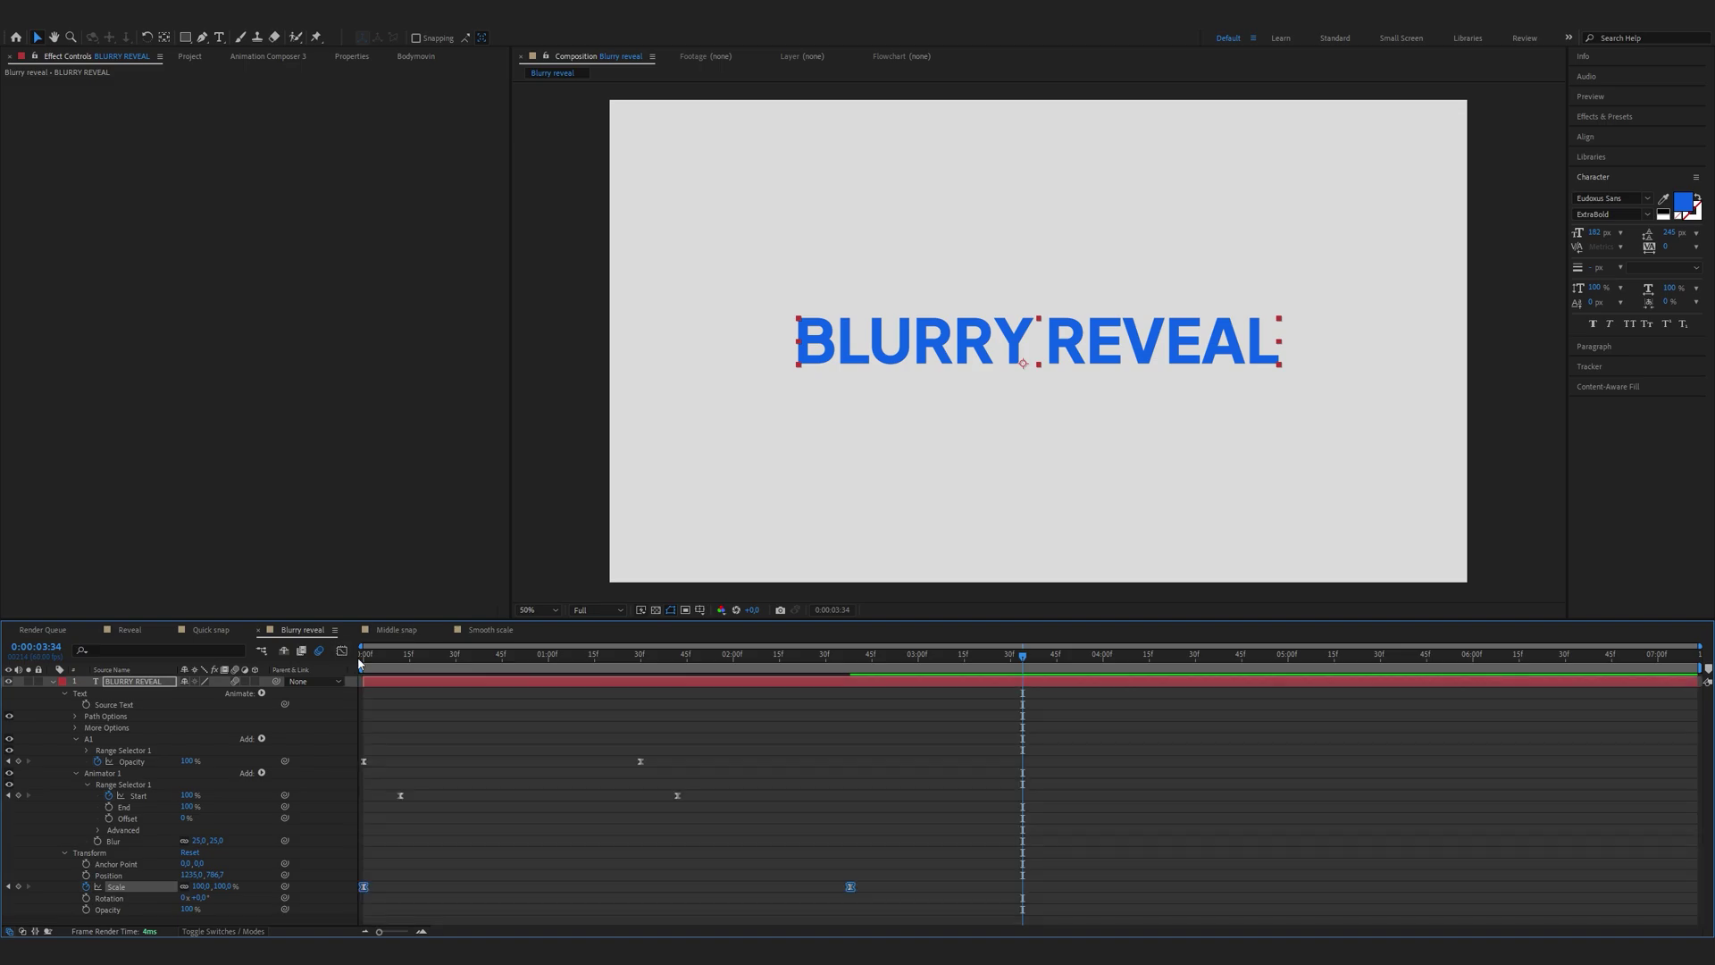
Apply the Echo effect from Effects & Presets to the BLURRY REVEAL layer.
{"action": "key", "text": "Home"}
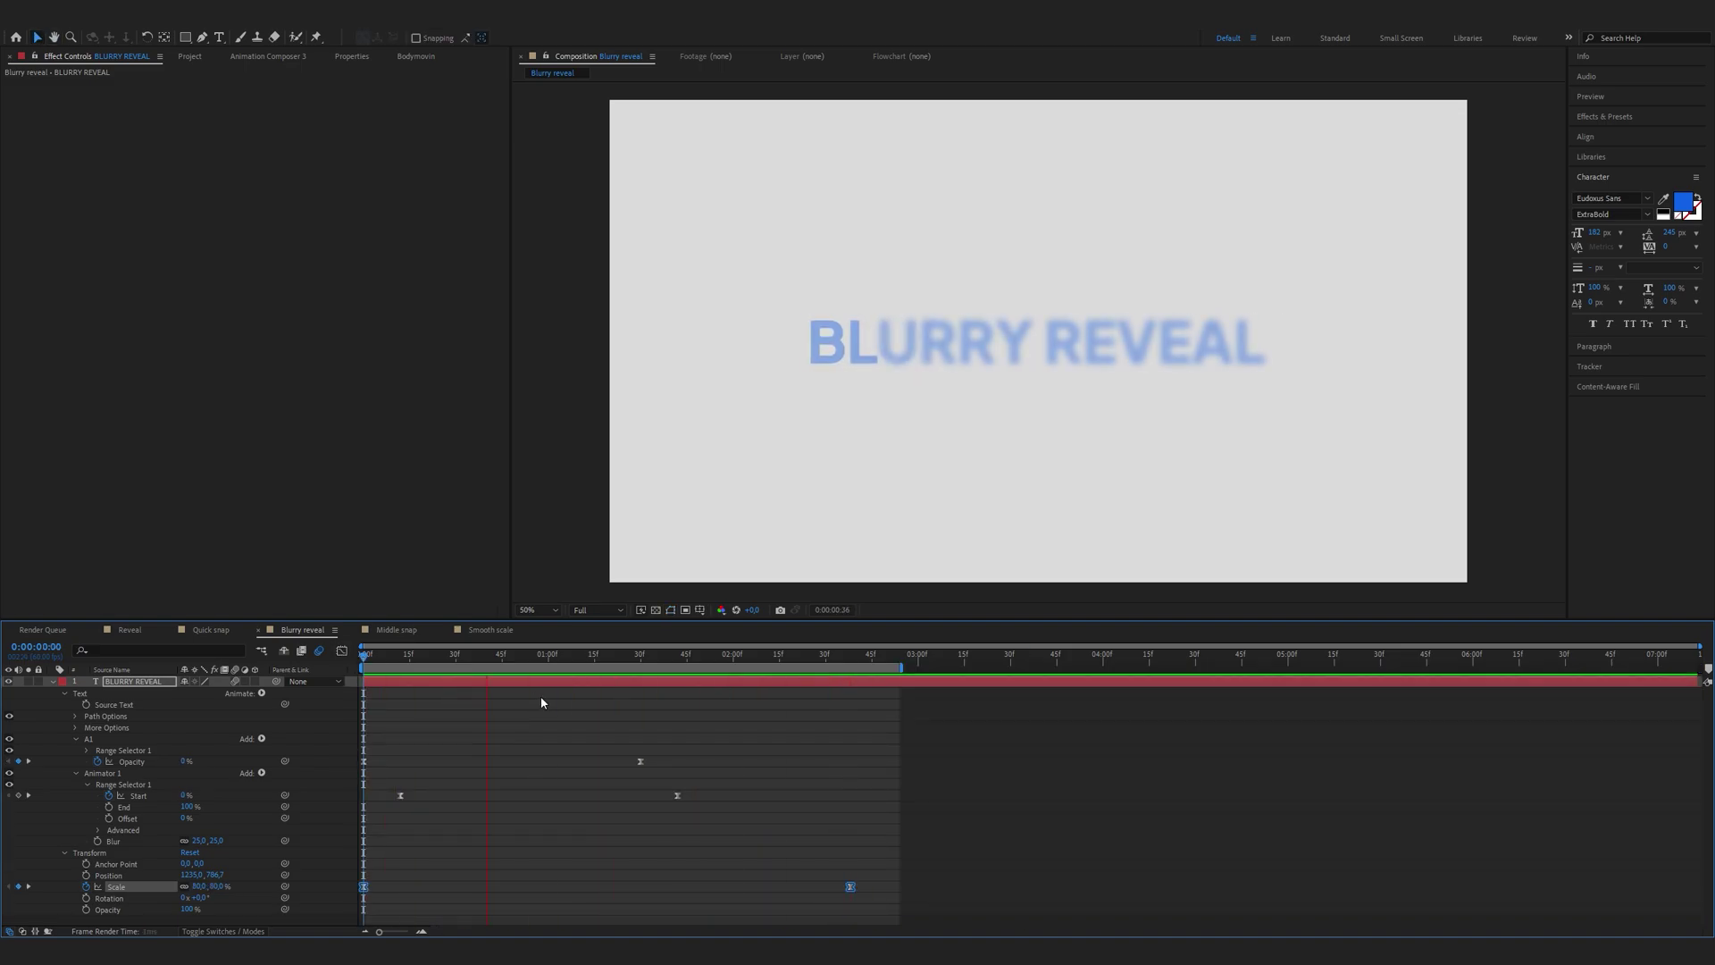
{"action": "left_click", "coordinate": [1605, 117]}
{"action": "type", "text": "echo"}
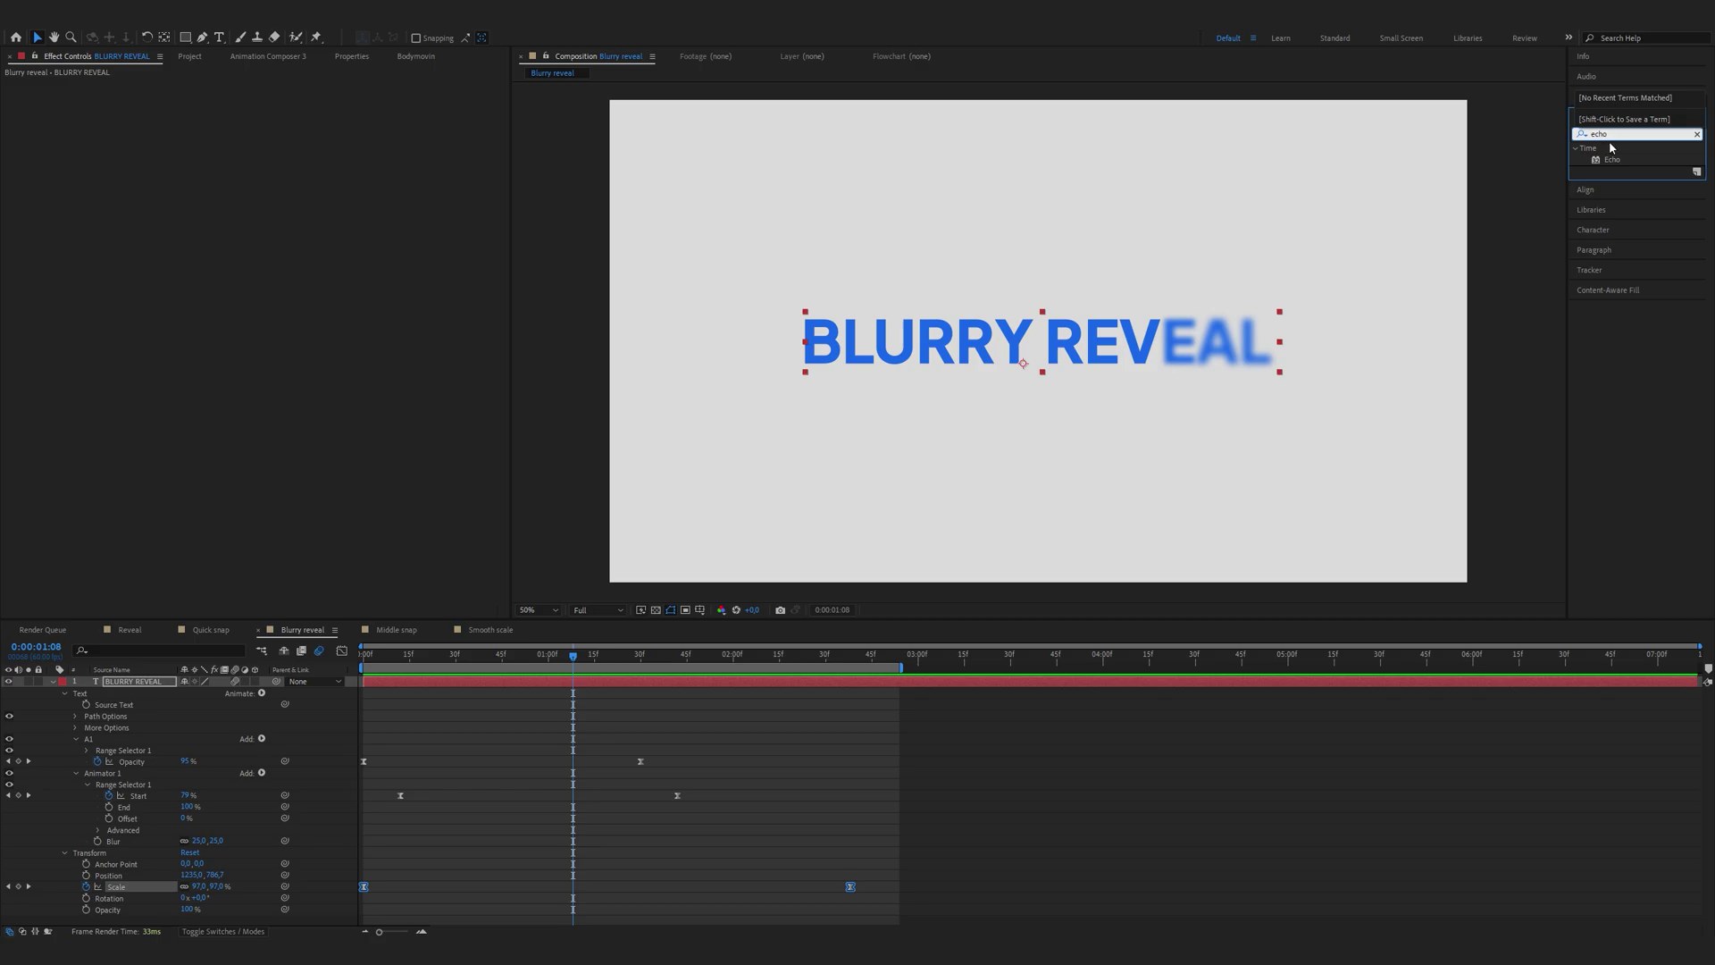
{"action": "left_click_drag", "start_coordinate": [1620, 160], "coordinate": [1099, 340]}
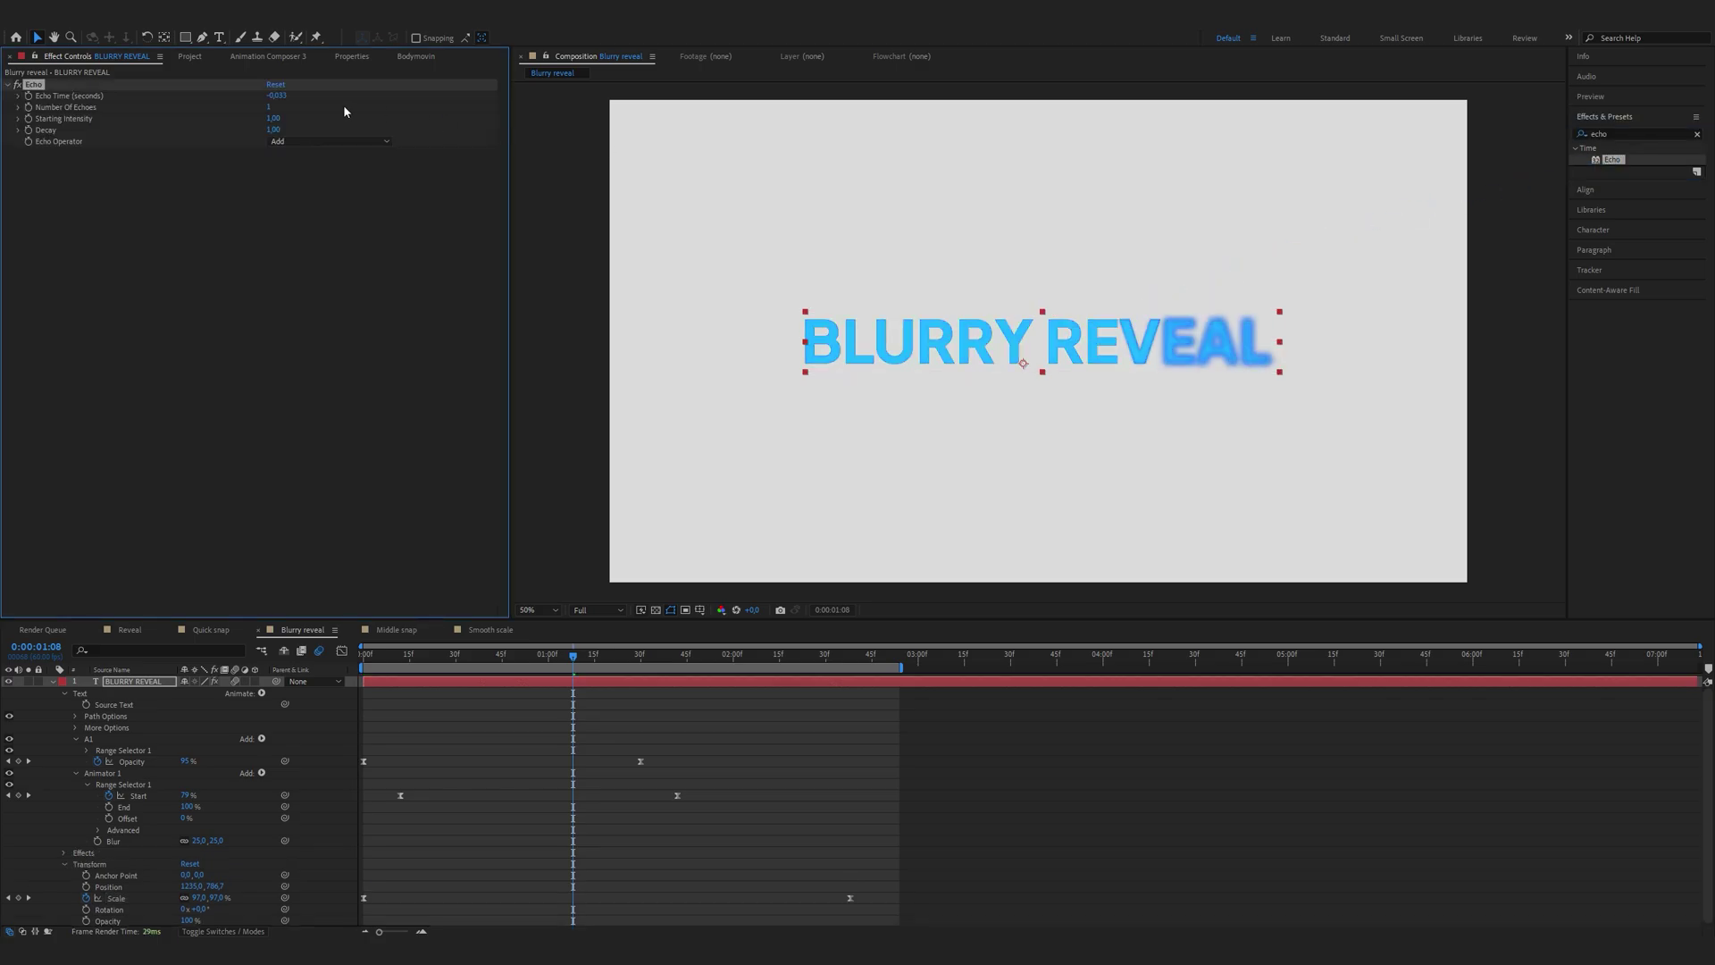
Set Echo to Composite In Back, 0.001 s echo time and 2 echoes, then preview.
{"action": "left_click", "coordinate": [281, 142]}
{"action": "left_click", "coordinate": [322, 214]}
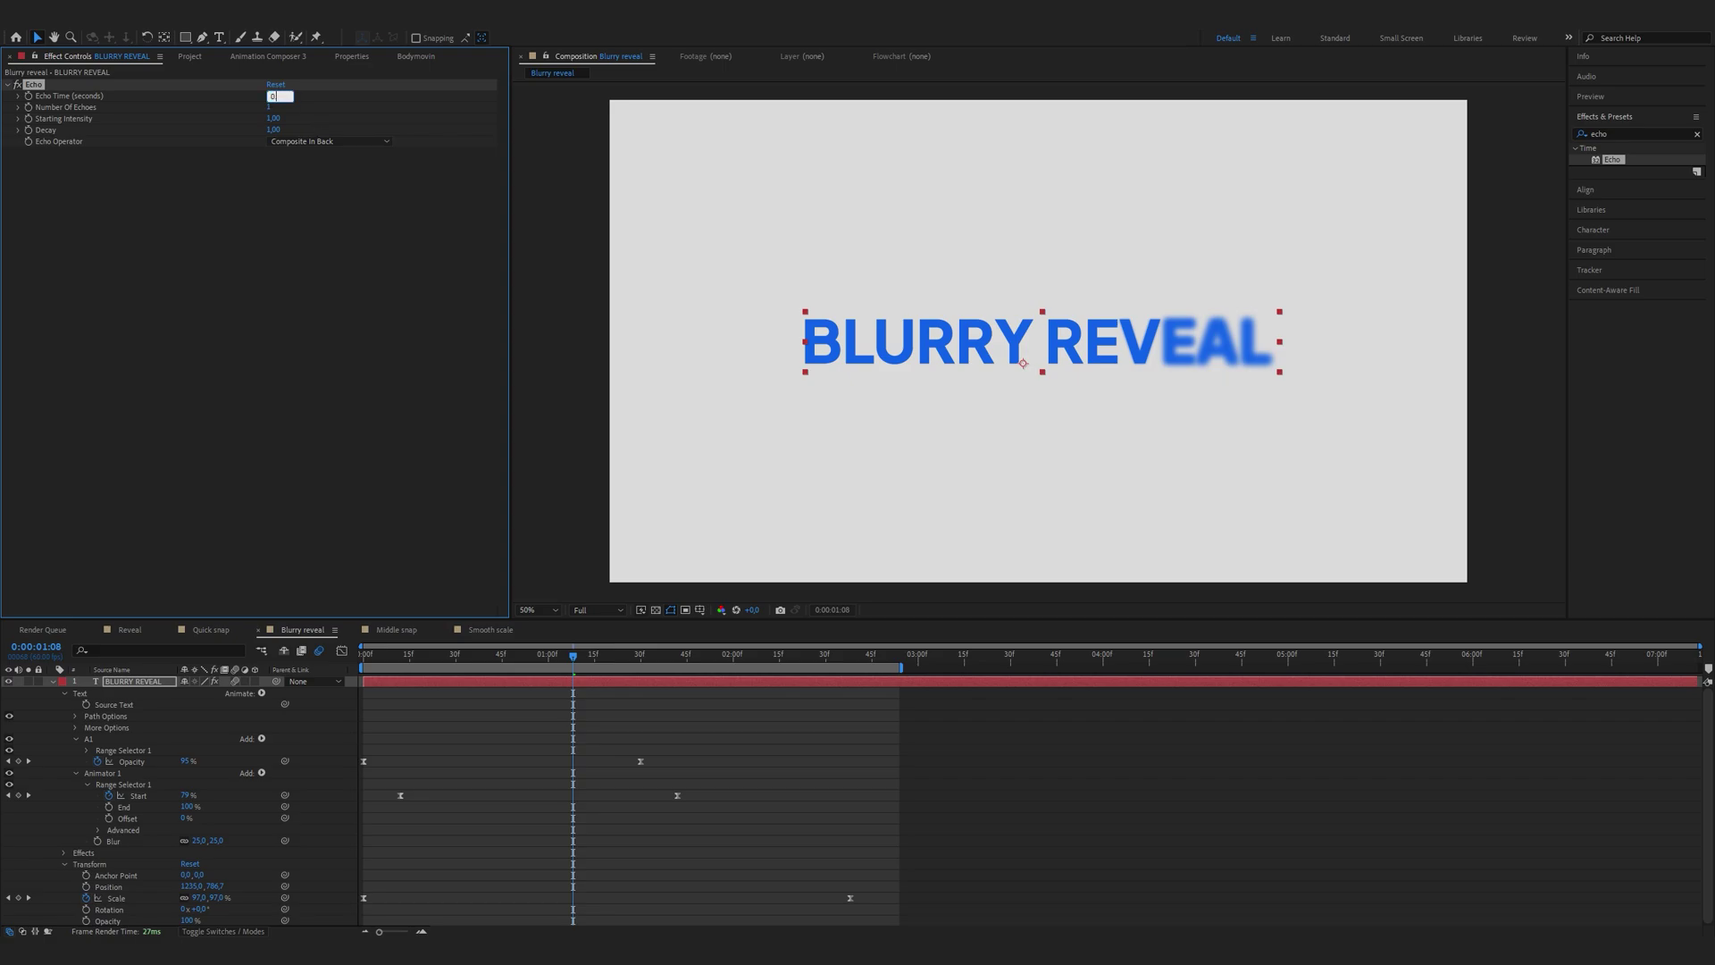
{"action": "key", "text": "Tab"}
{"action": "type", "text": "2"}
{"action": "key", "text": "Return"}
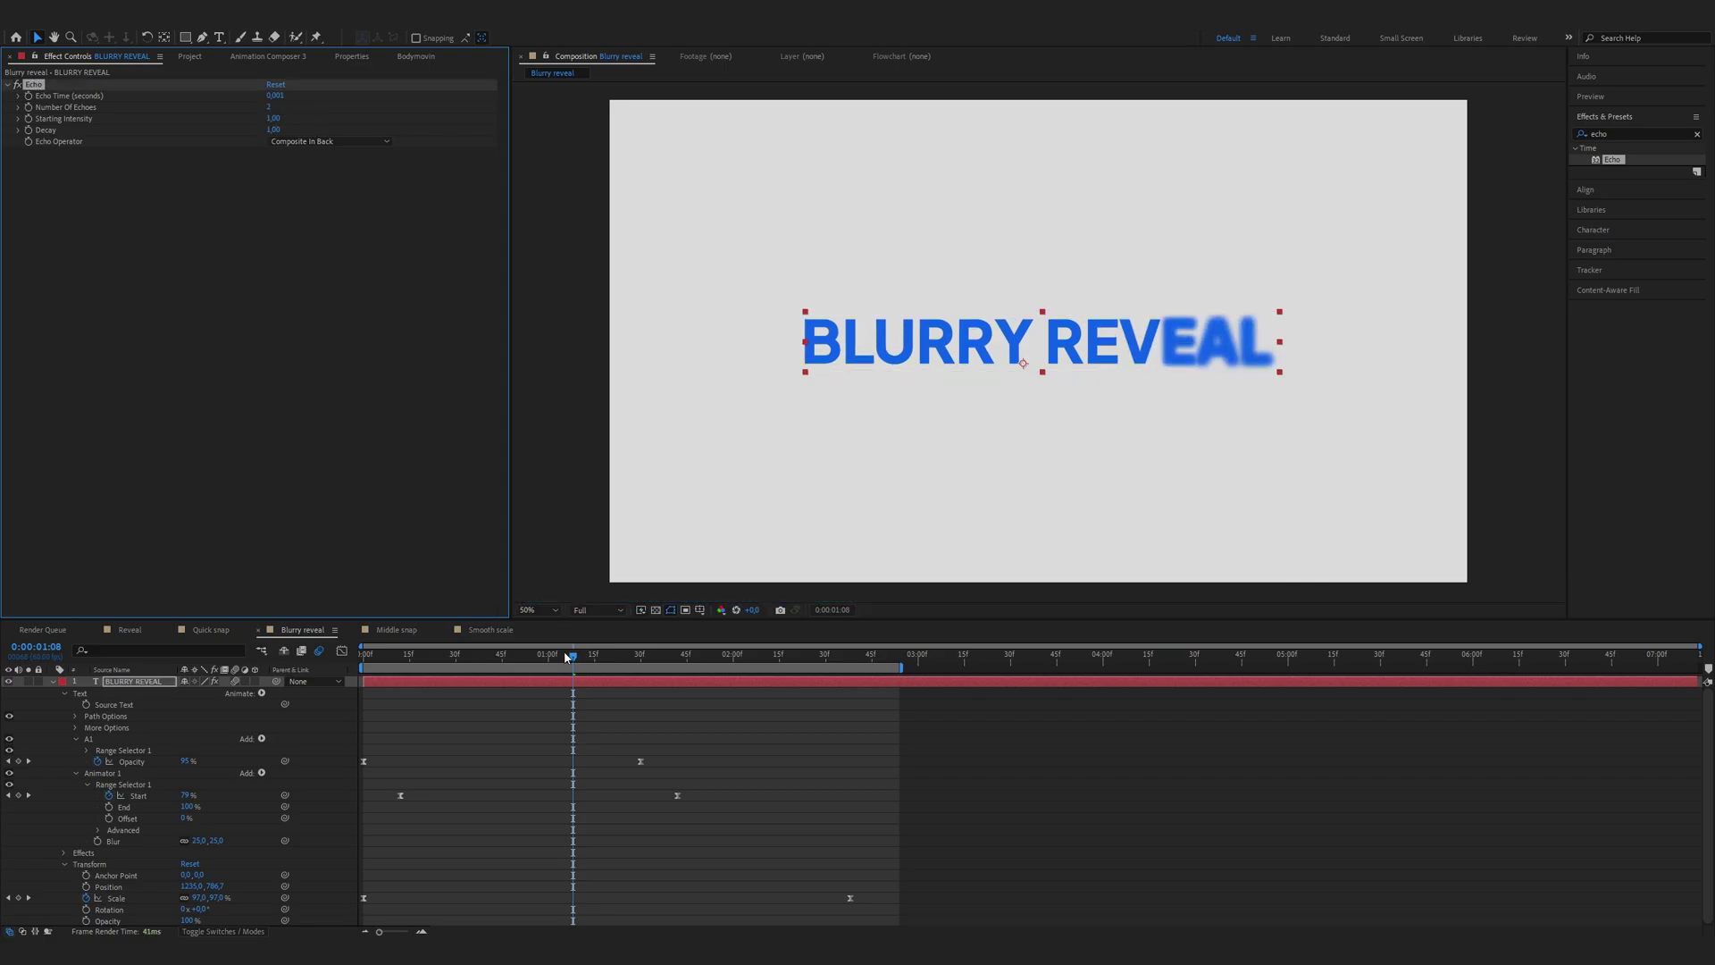
{"action": "key", "text": "space"}
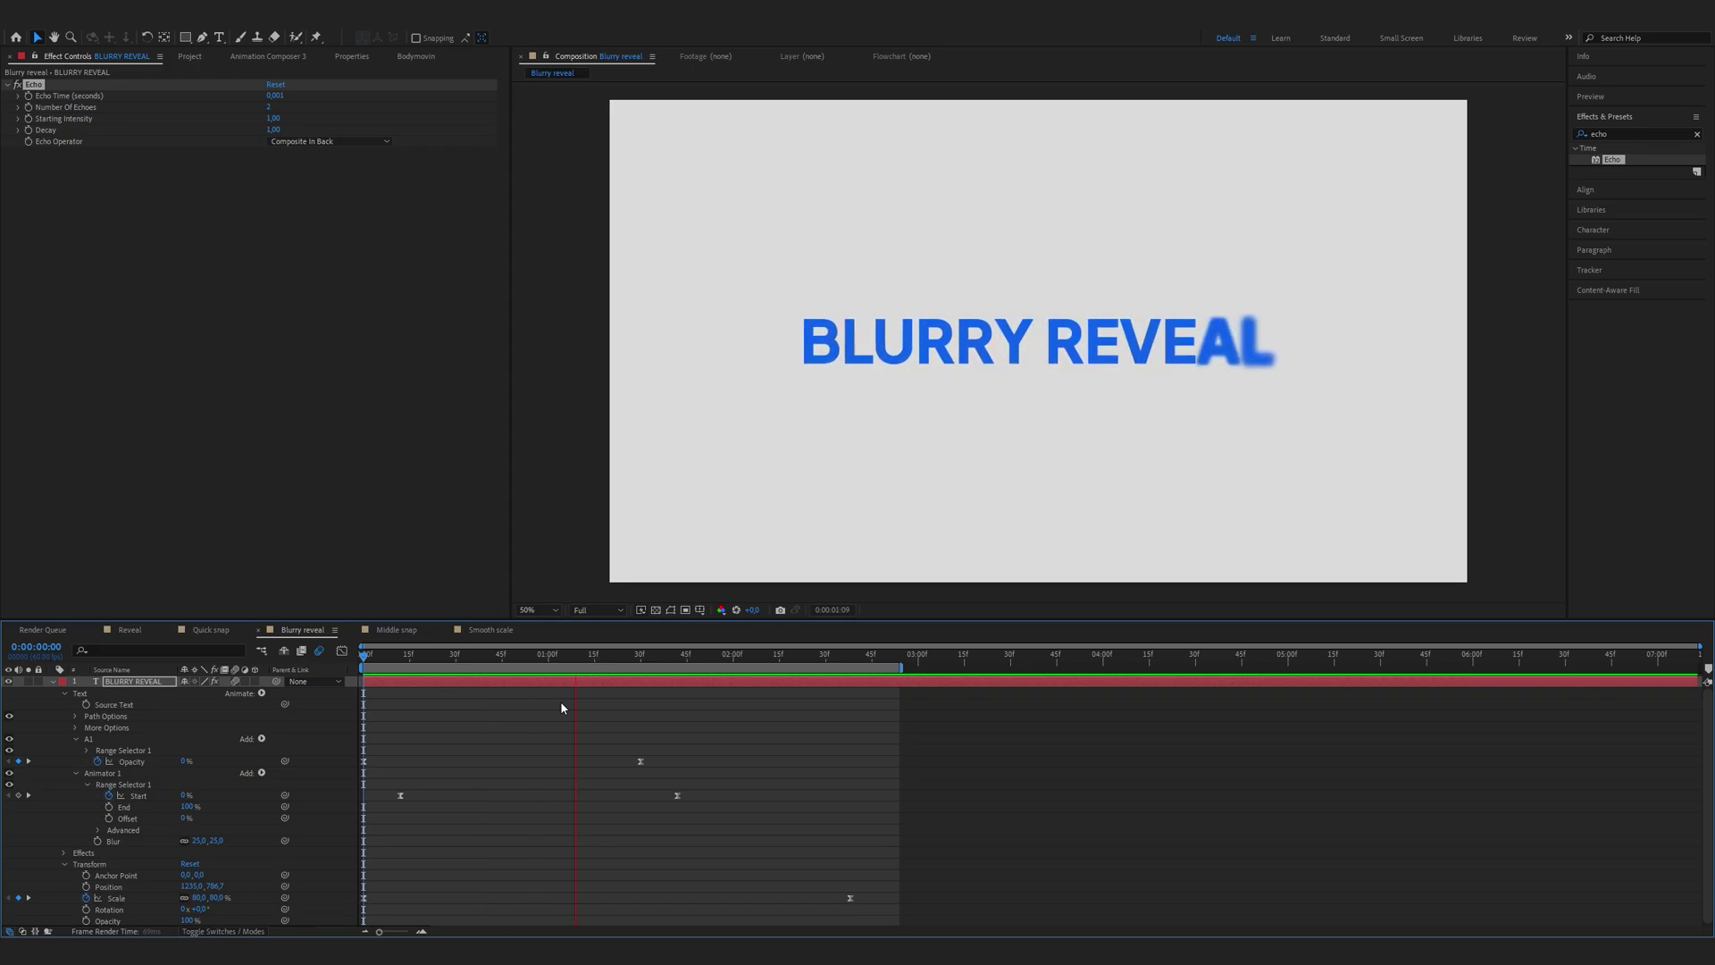